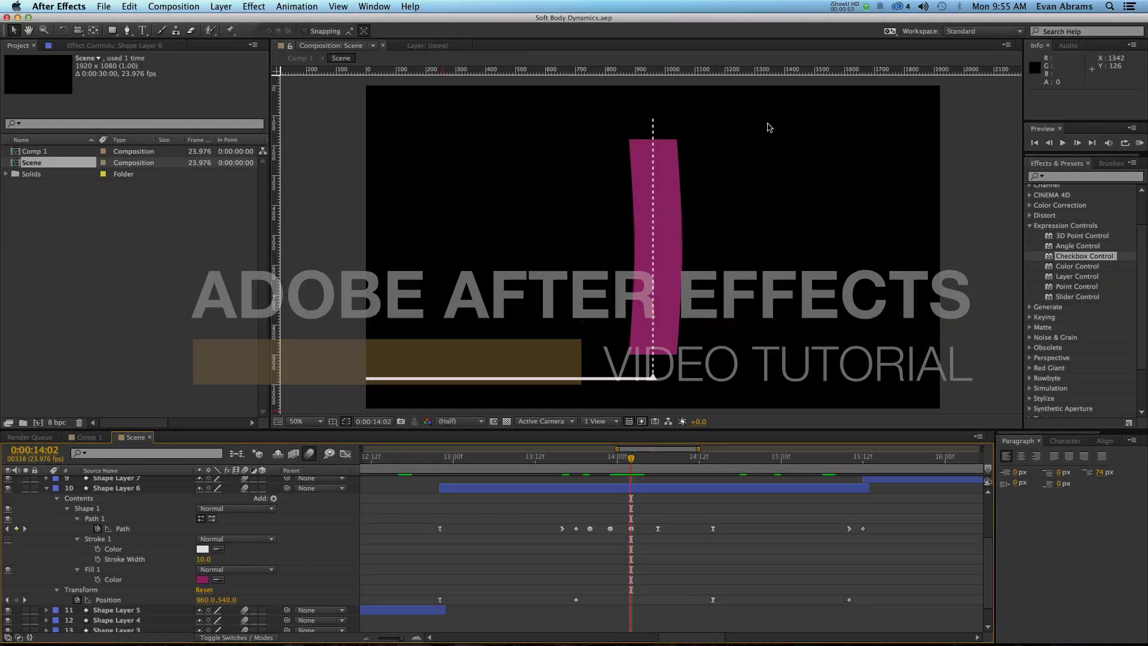
# Scrub through Shape Layer 6's slide-in and select its Position keyframes
pyautogui.click(603, 468)
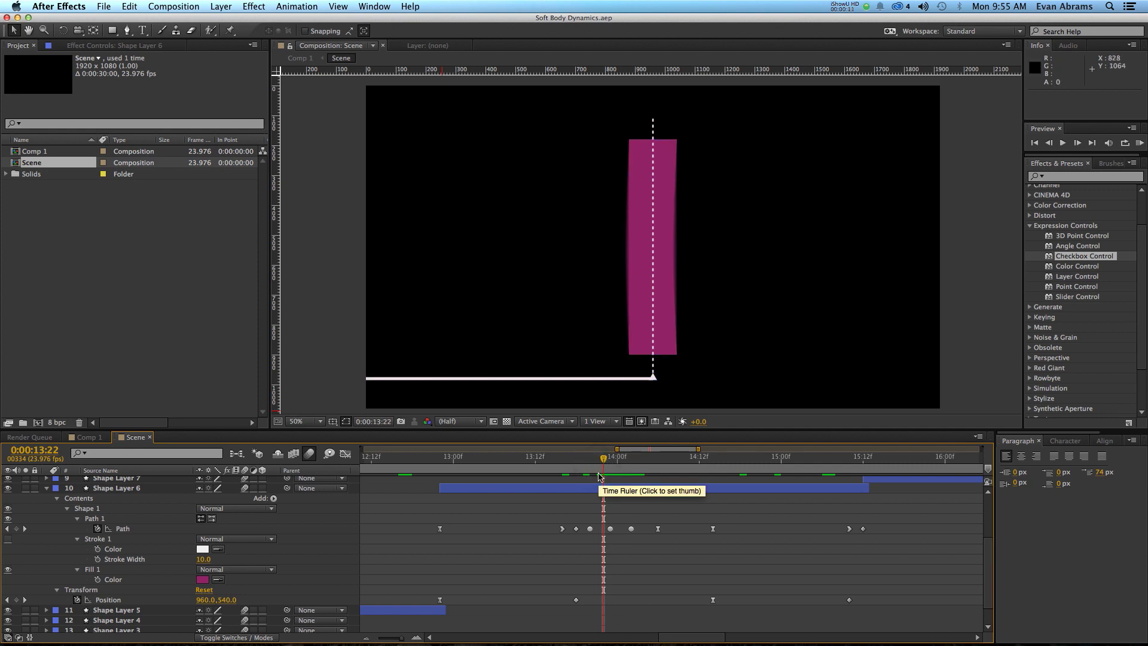
pyautogui.click(446, 461)
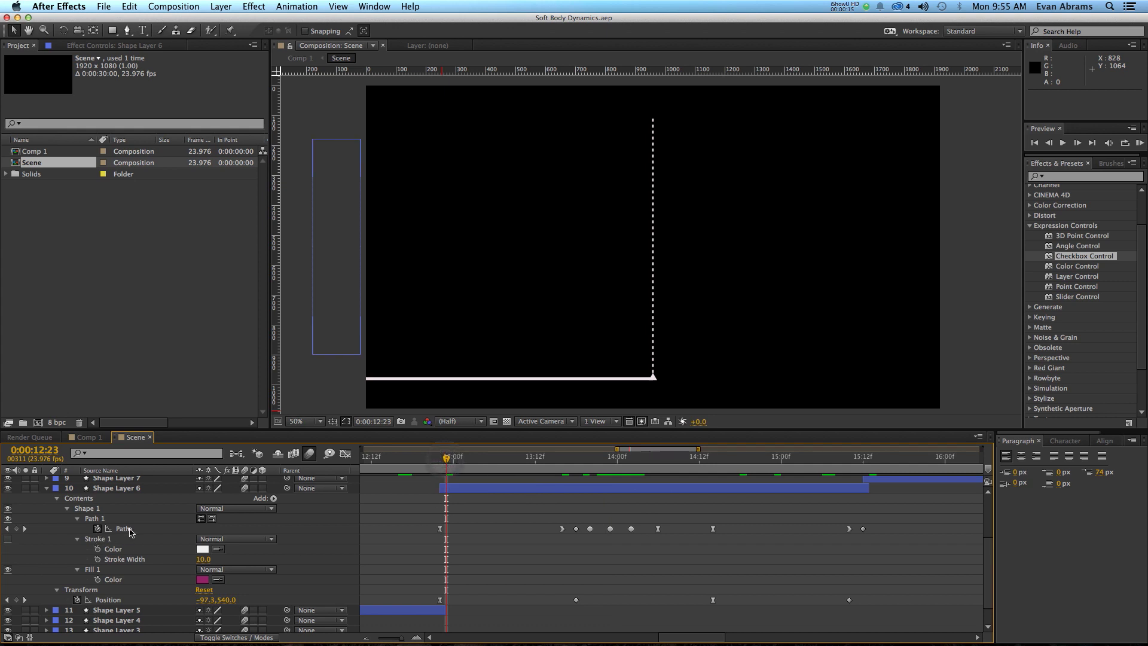
pyautogui.click(511, 489)
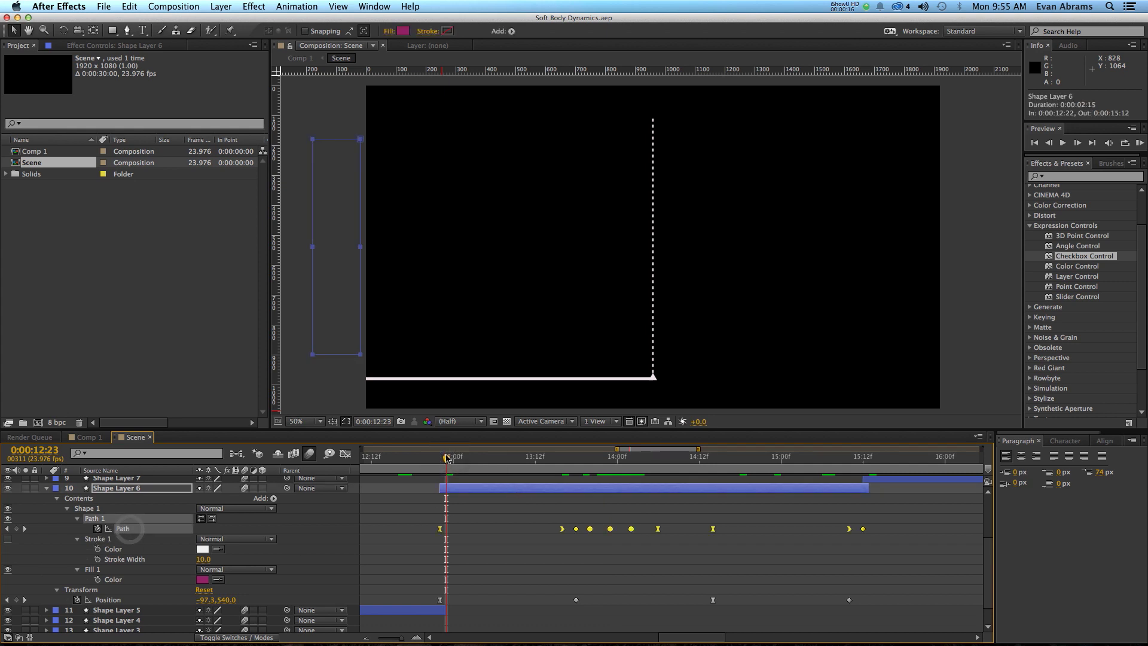
pyautogui.press('pagedown')
pyautogui.press('pagedown')
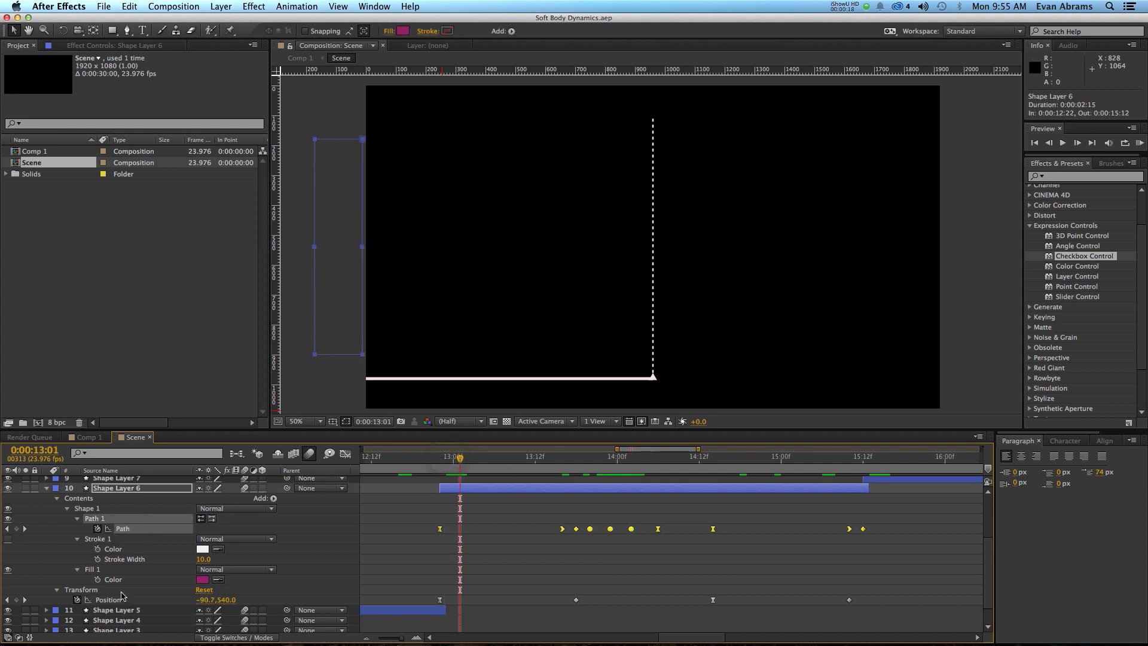
pyautogui.click(109, 600)
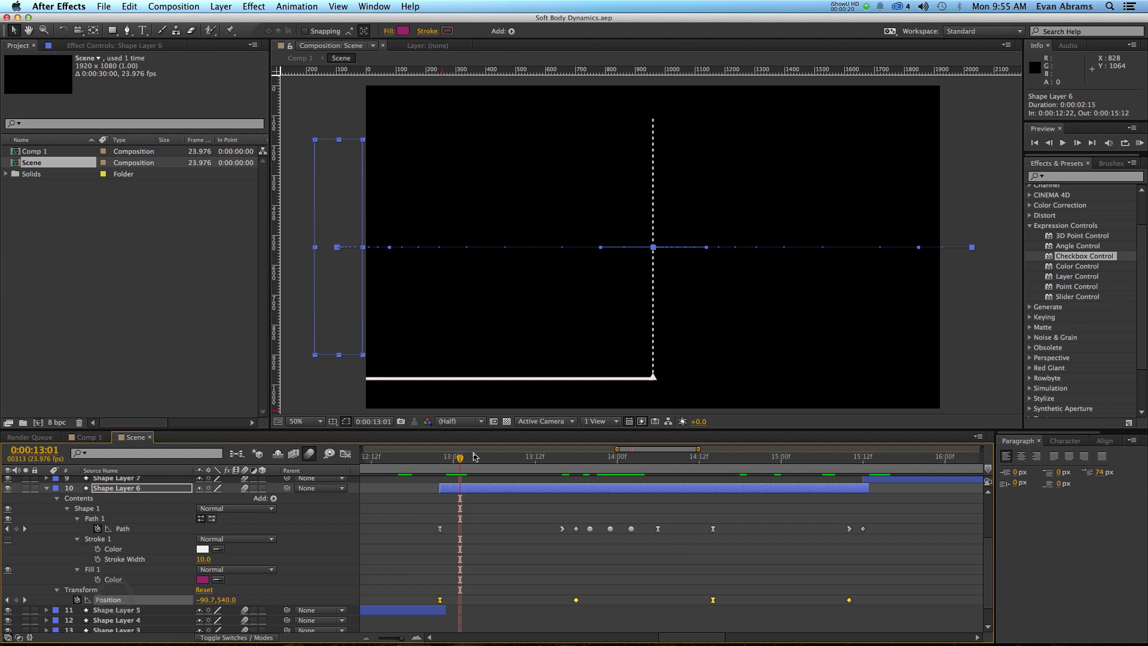
pyautogui.moveTo(474, 457); pyautogui.dragTo(562, 461)
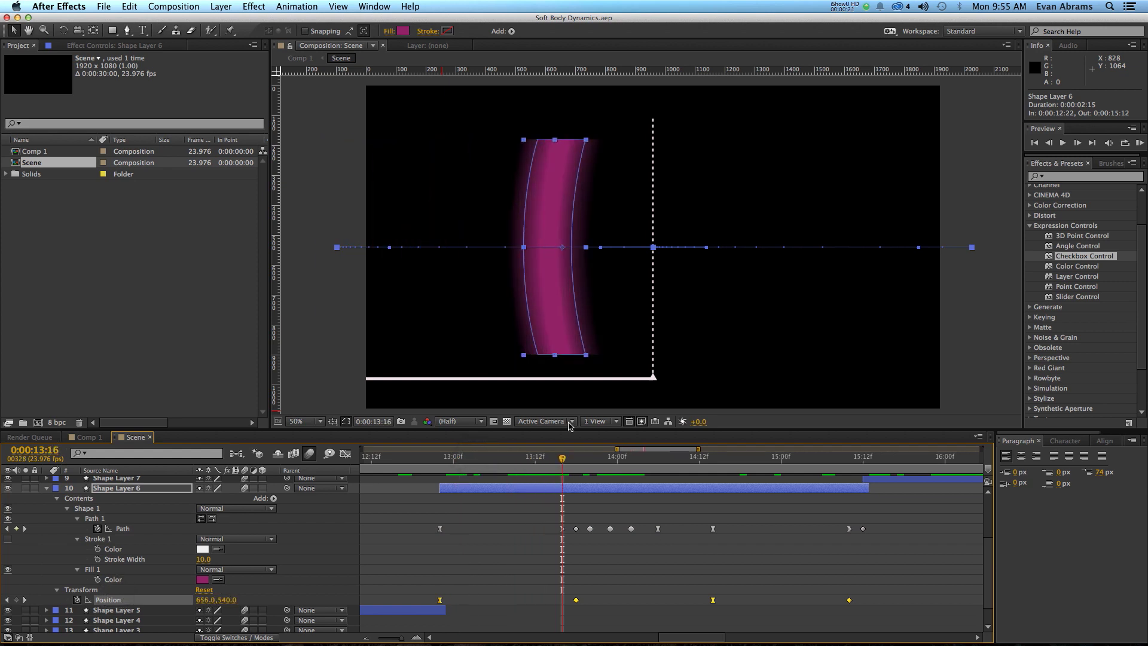
pyautogui.click(558, 490)
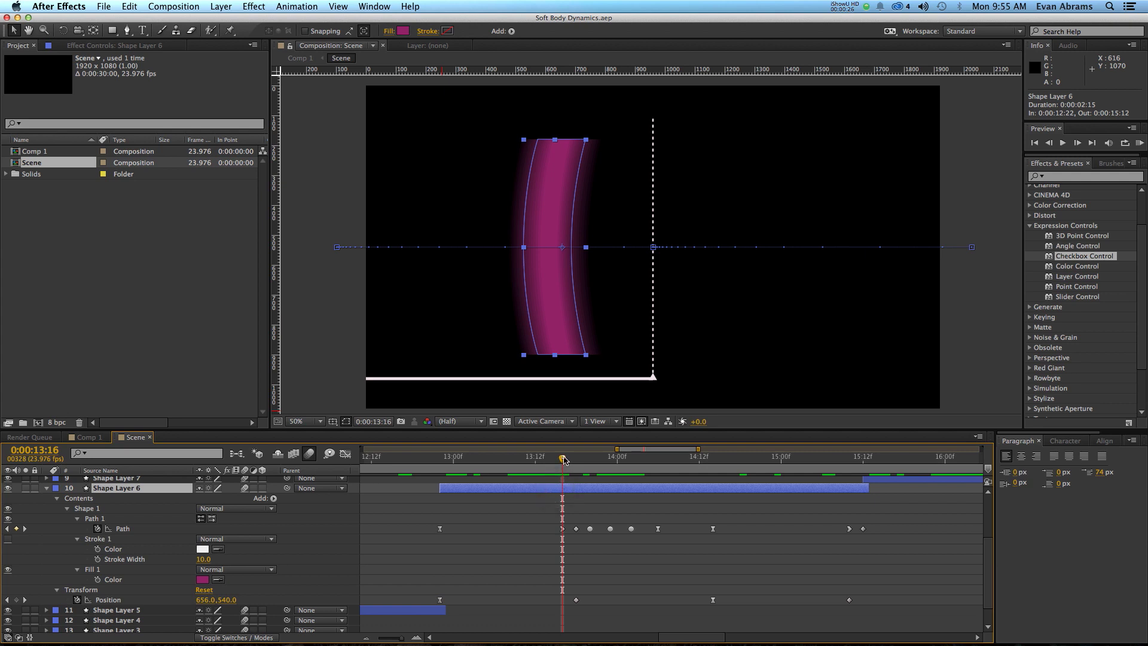
pyautogui.moveTo(563, 459)
pyautogui.mouseDown()
pyautogui.moveTo(852, 459)
pyautogui.moveTo(565, 459)
pyautogui.moveTo(576, 459)
pyautogui.mouseUp()
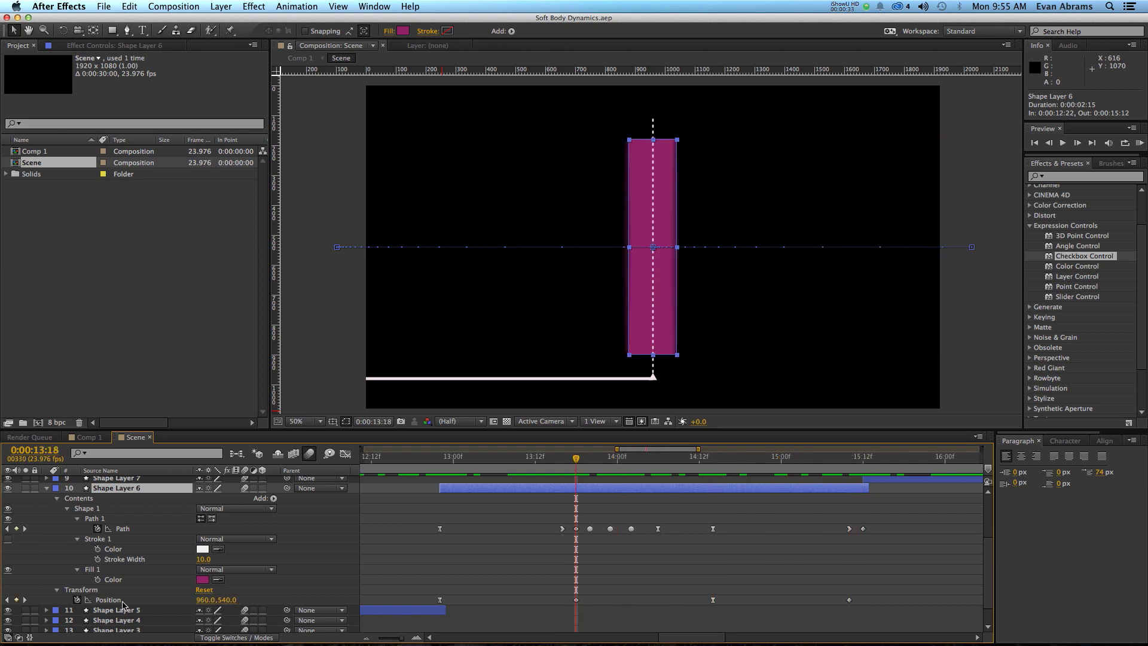
pyautogui.click(109, 600)
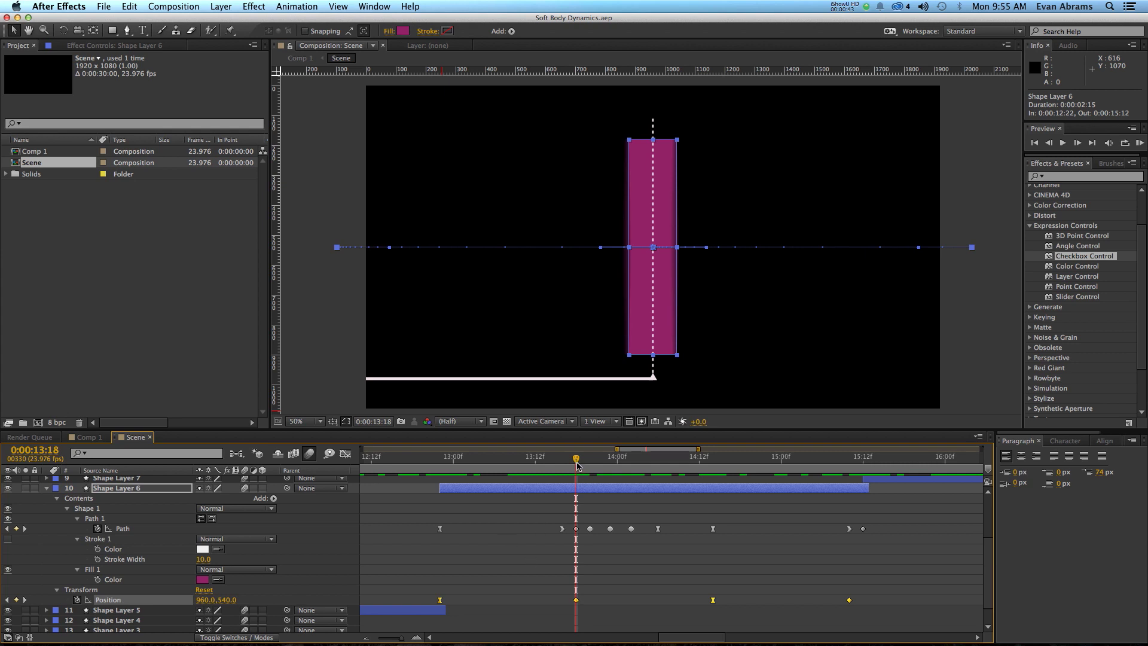
# Scrub from 13:15 to 14:09 to inspect the rectangle bending and straightening
pyautogui.moveTo(577, 465)
pyautogui.mouseDown()
pyautogui.moveTo(496, 466)
pyautogui.moveTo(579, 470)
pyautogui.moveTo(586, 481)
pyautogui.mouseUp()
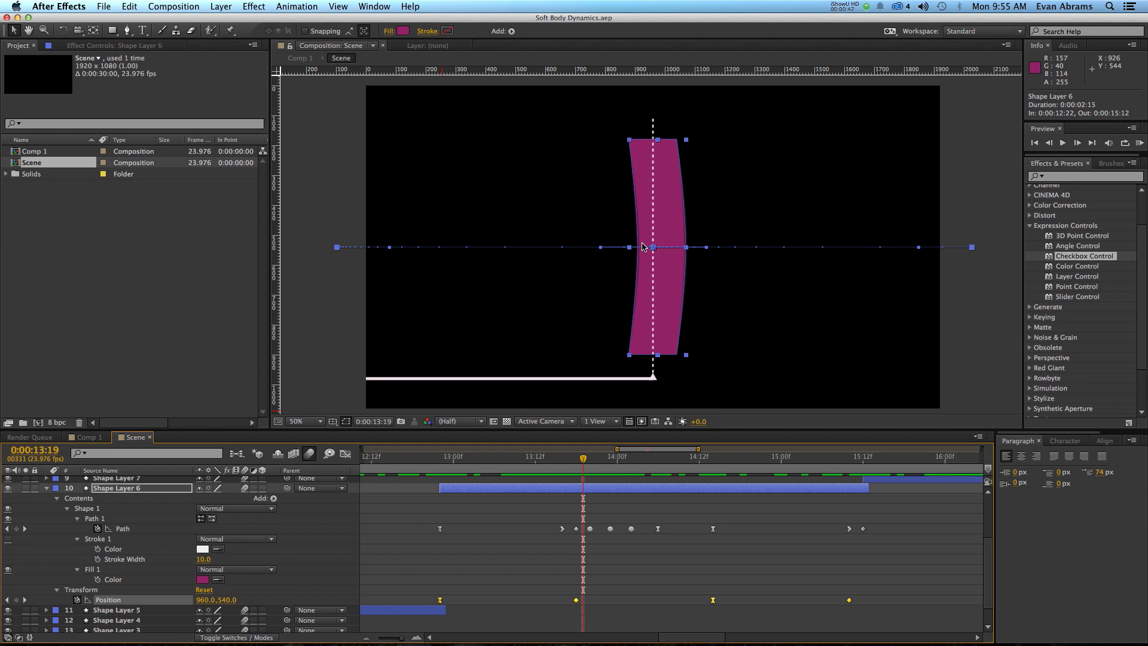
pyautogui.moveTo(574, 462); pyautogui.dragTo(610, 466)
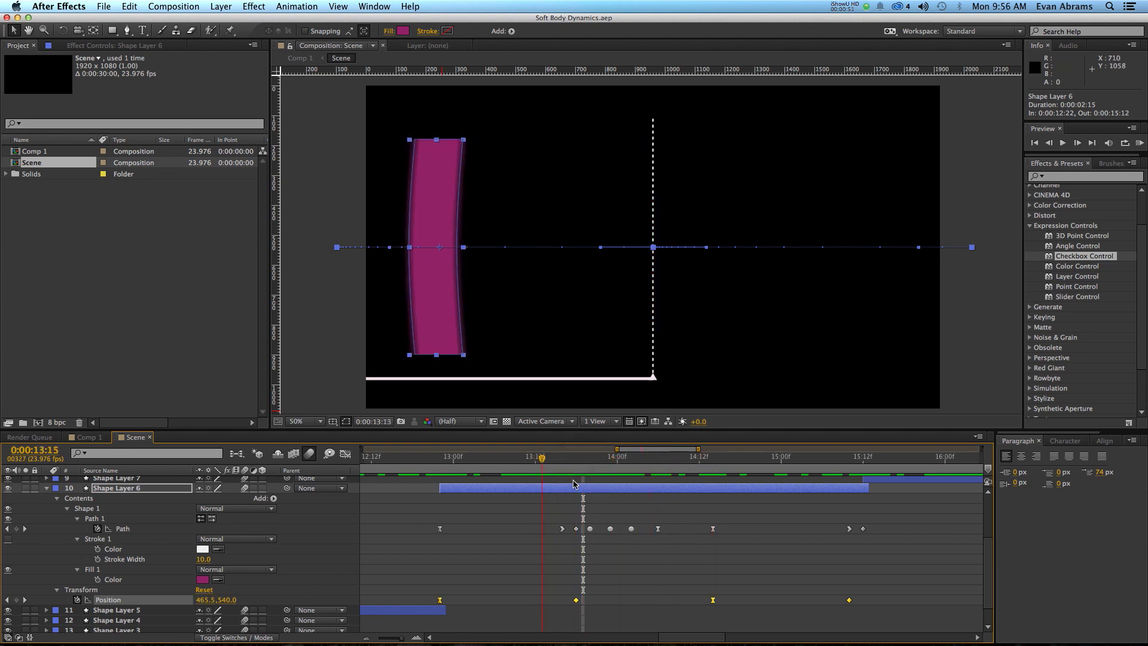
pyautogui.click(576, 458)
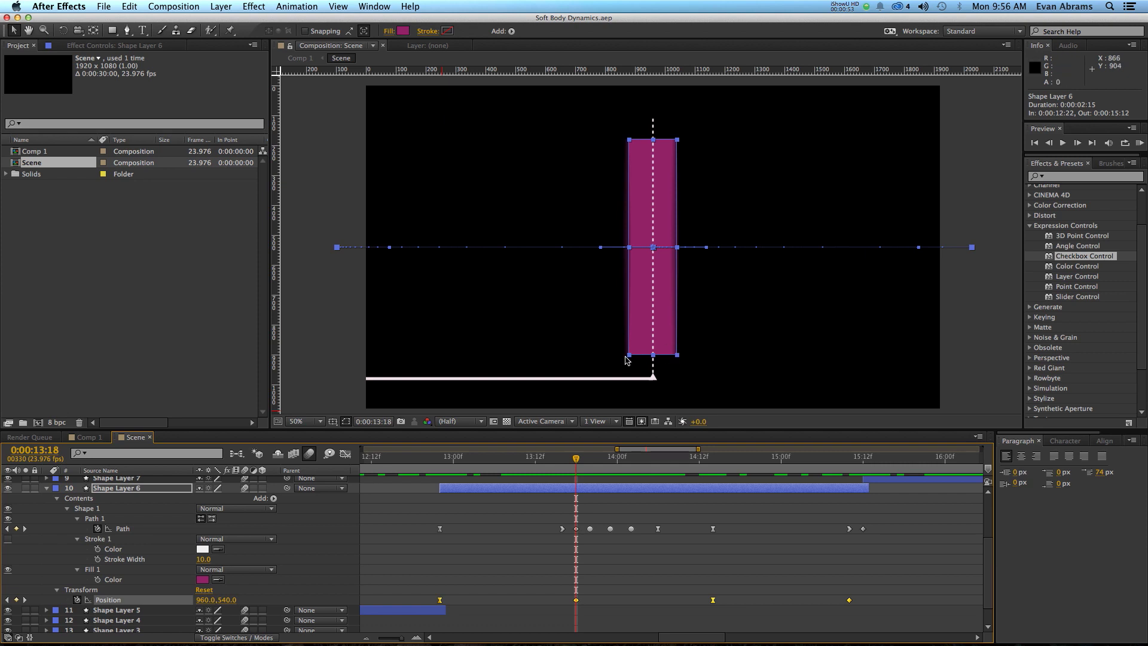
pyautogui.moveTo(566, 472); pyautogui.dragTo(563, 510)
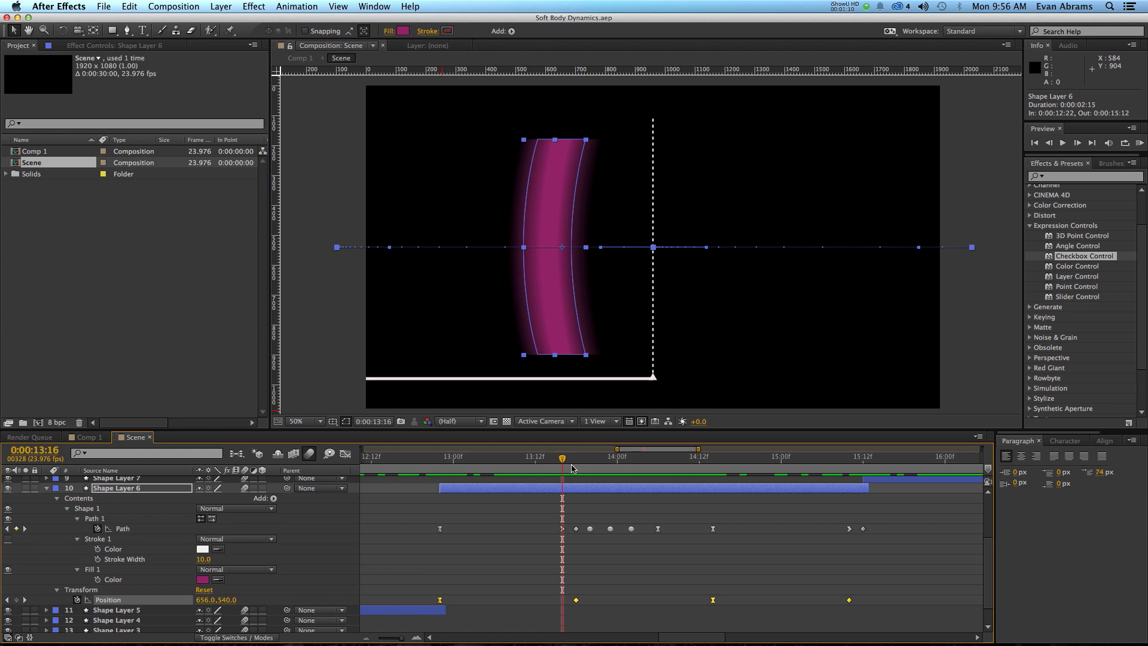
pyautogui.moveTo(561, 458); pyautogui.dragTo(862, 472)
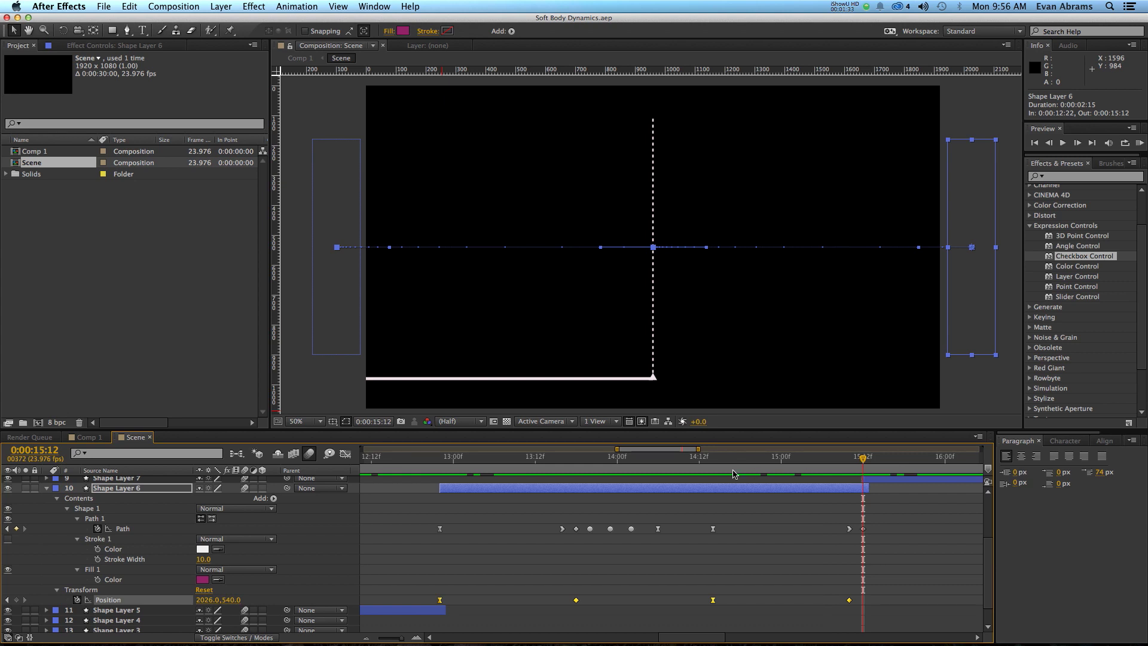
pyautogui.moveTo(594, 459); pyautogui.dragTo(671, 472)
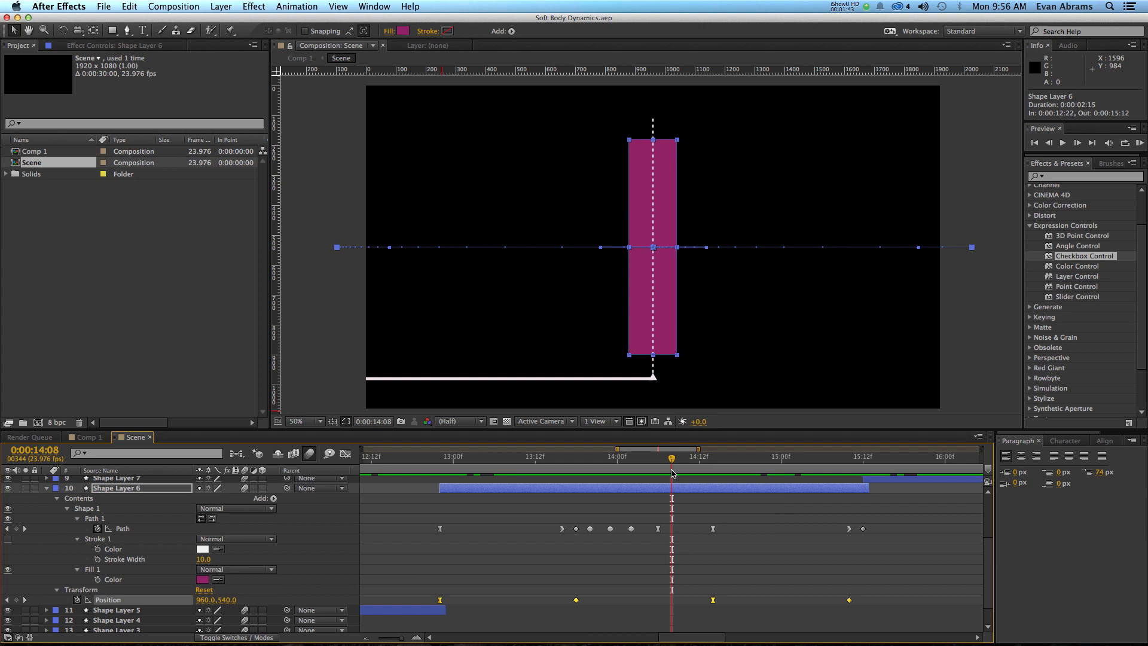
pyautogui.click(566, 458)
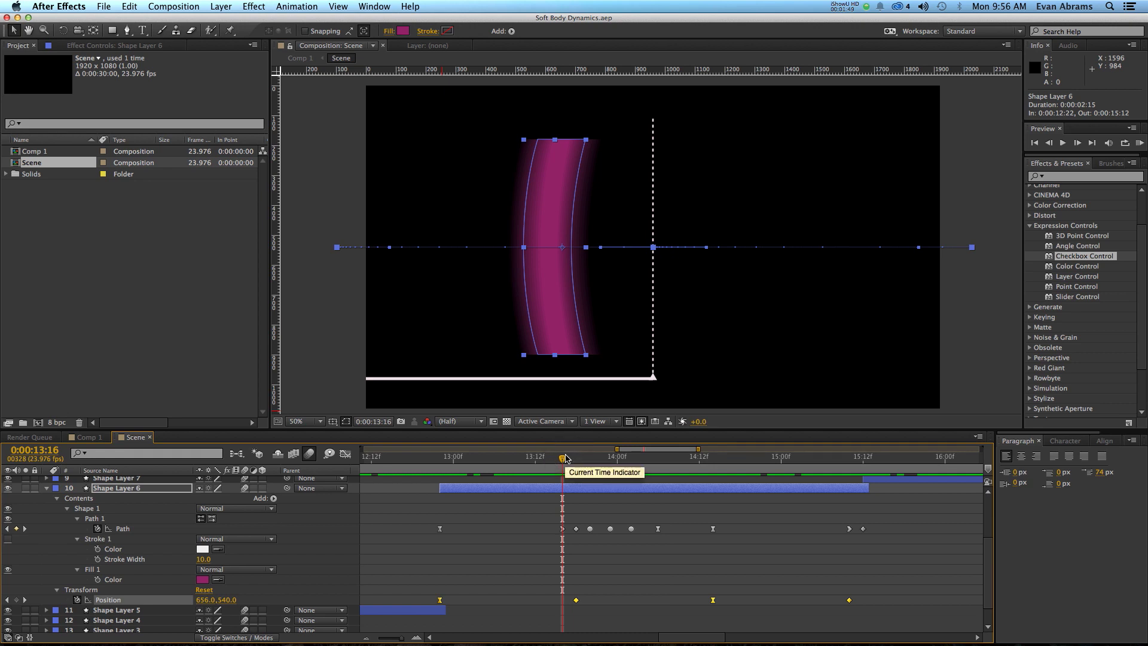
pyautogui.moveTo(566, 458); pyautogui.dragTo(720, 468)
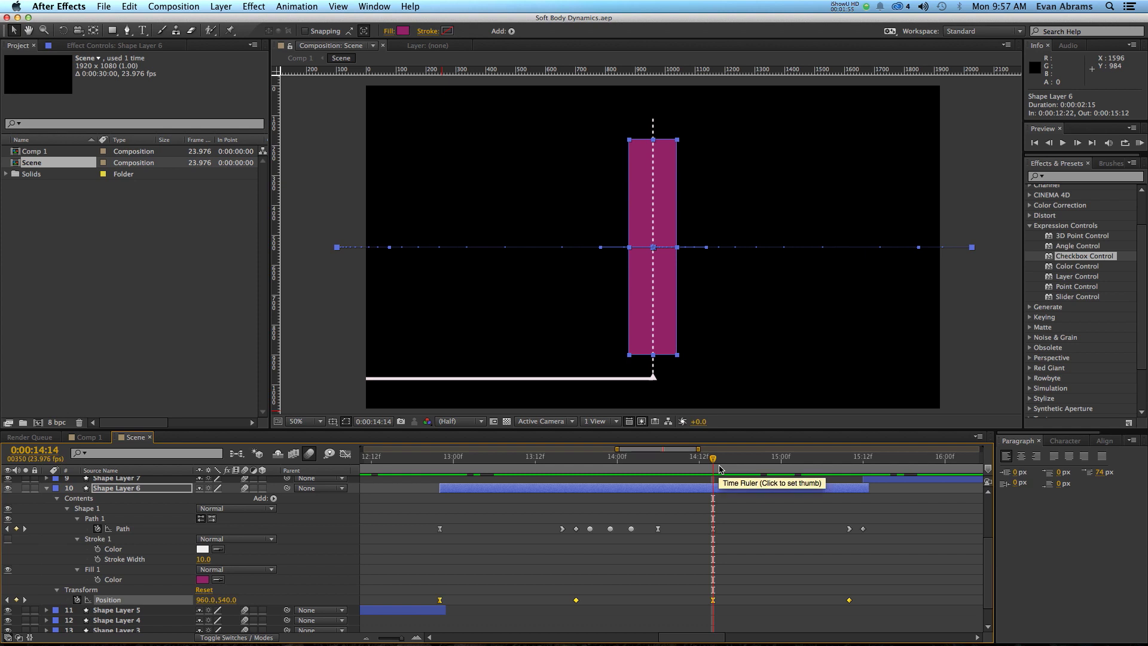
# Select the 13:18 Position keyframe and preview the wobble from the slide-in start
pyautogui.click(616, 493)
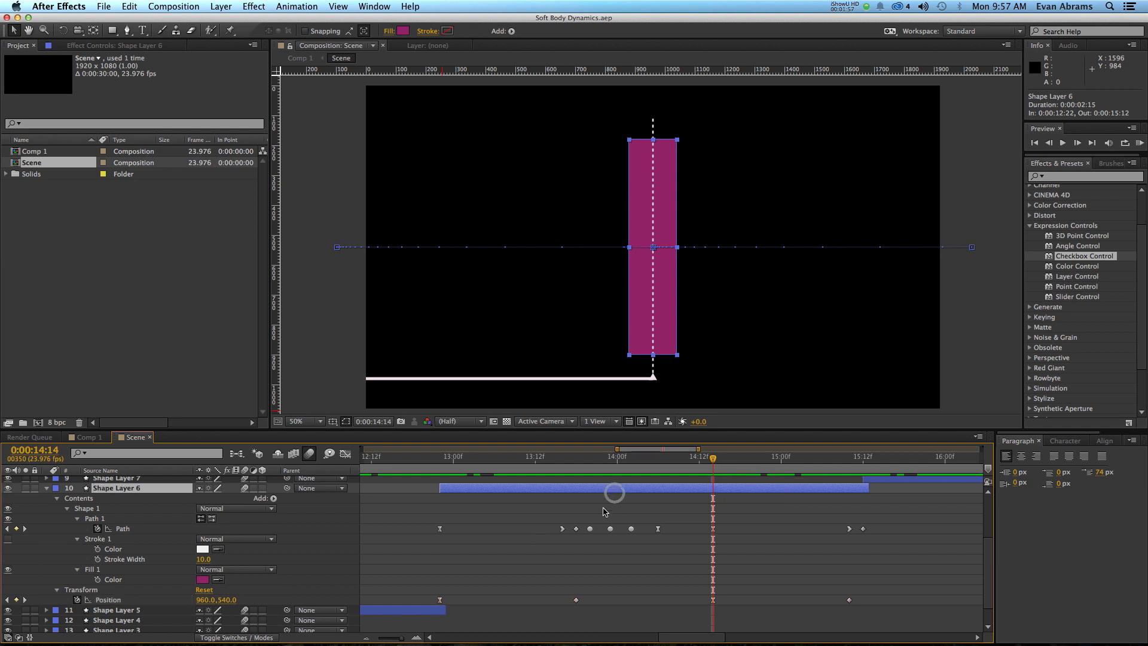
pyautogui.click(576, 601)
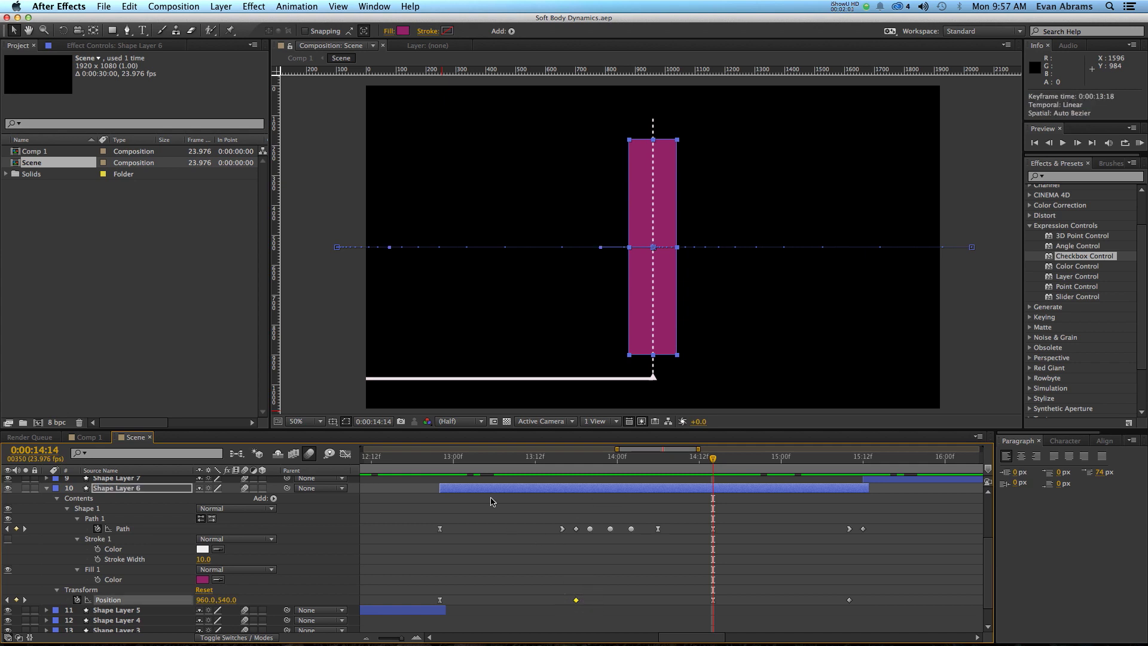
pyautogui.click(556, 458)
pyautogui.press('space')
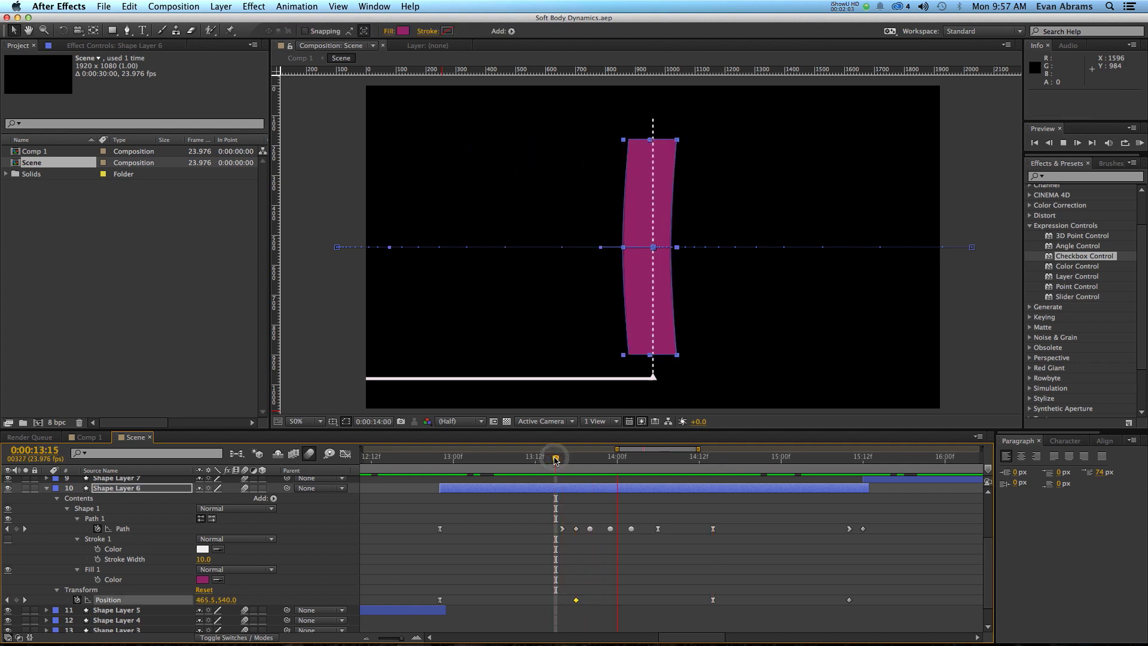
pyautogui.scroll(-2, 651, 245)
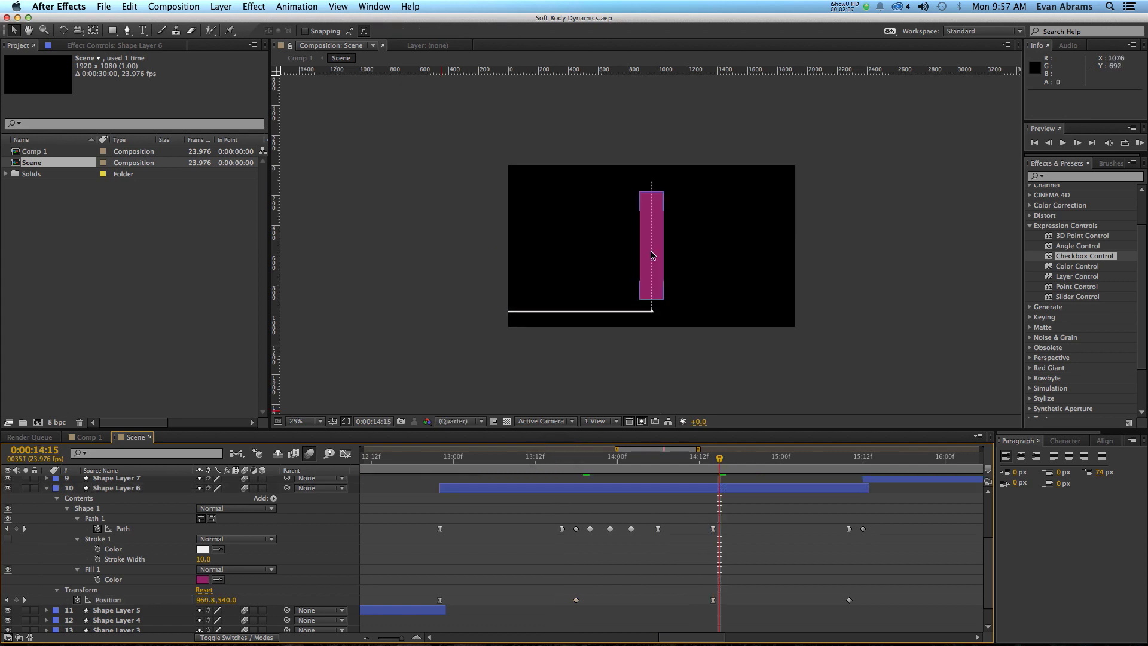
pyautogui.click(445, 459)
pyautogui.press('space')
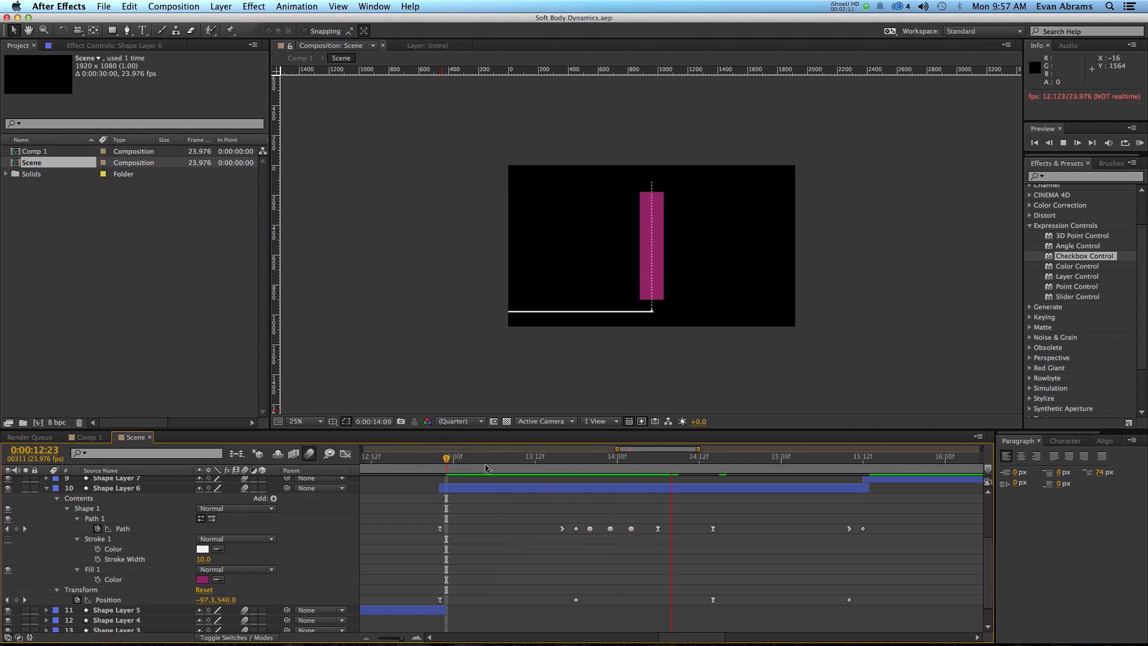
pyautogui.press('space')
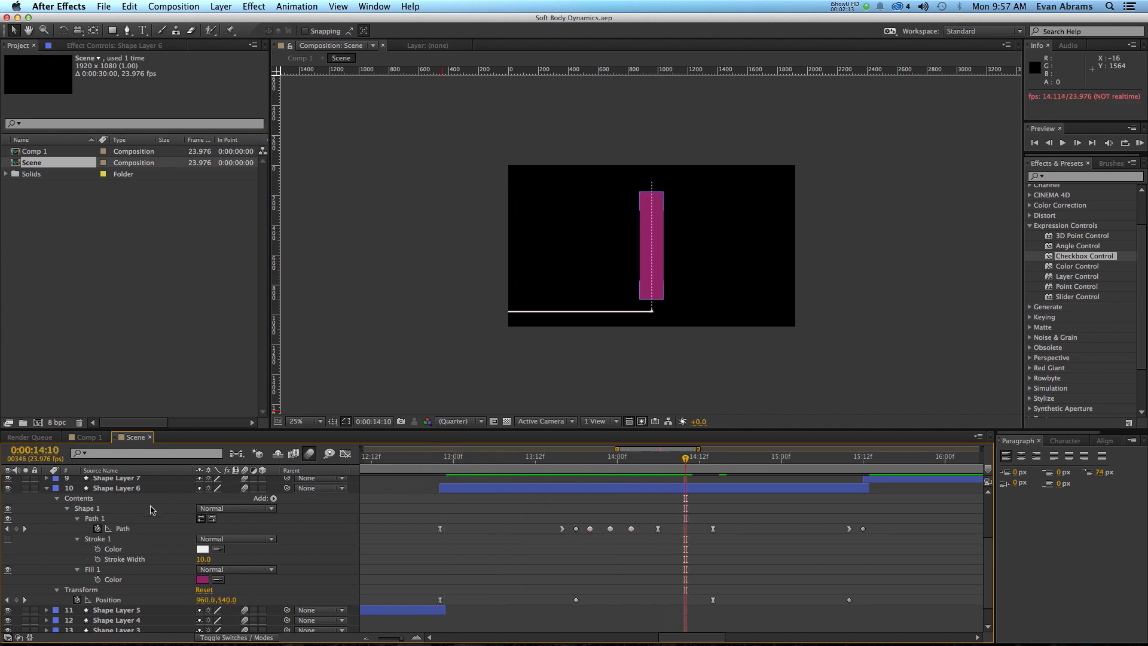
# Delete all Path keyframes and preview the straight slide-in from 12:23
pyautogui.click(98, 529)
pyautogui.click(445, 462)
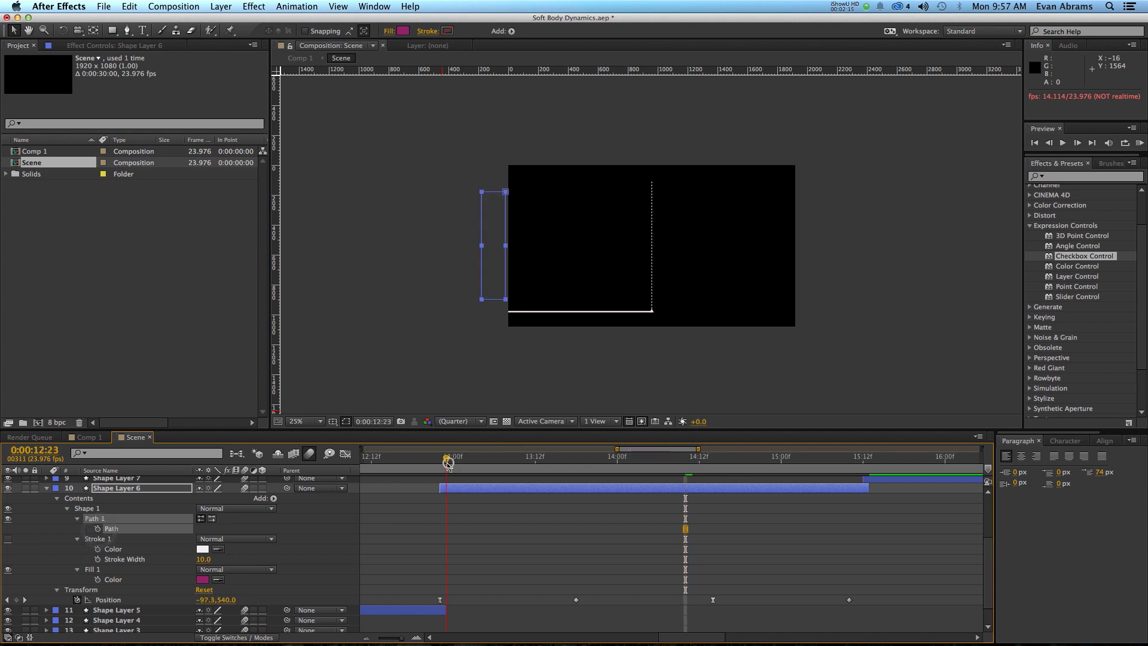
pyautogui.press('space')
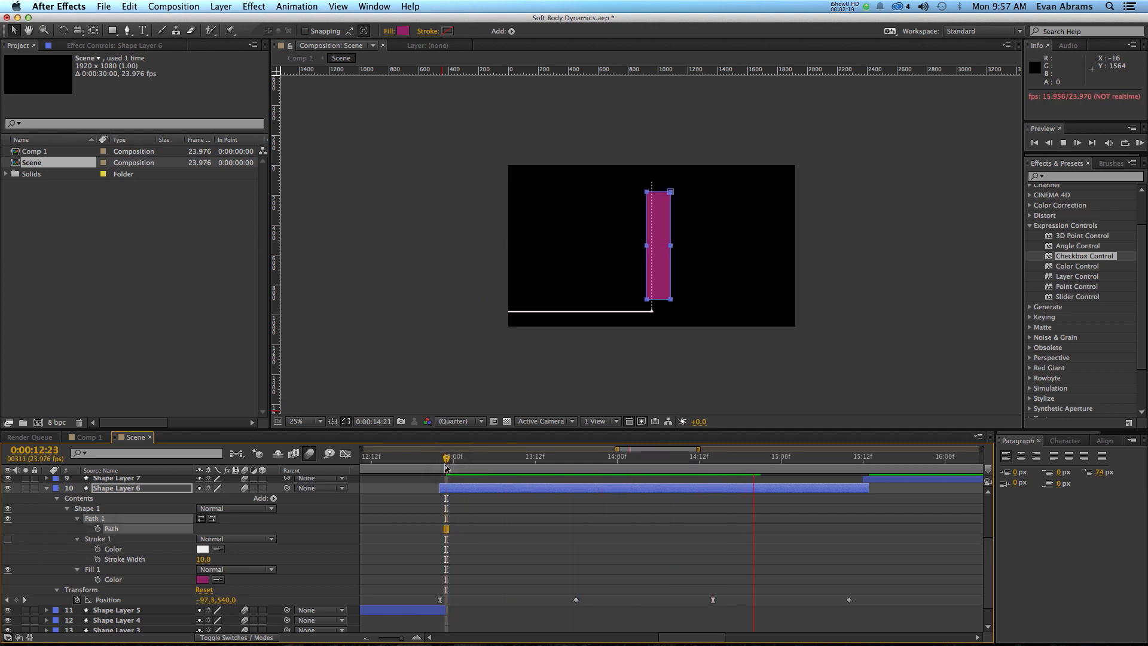
pyautogui.press('space')
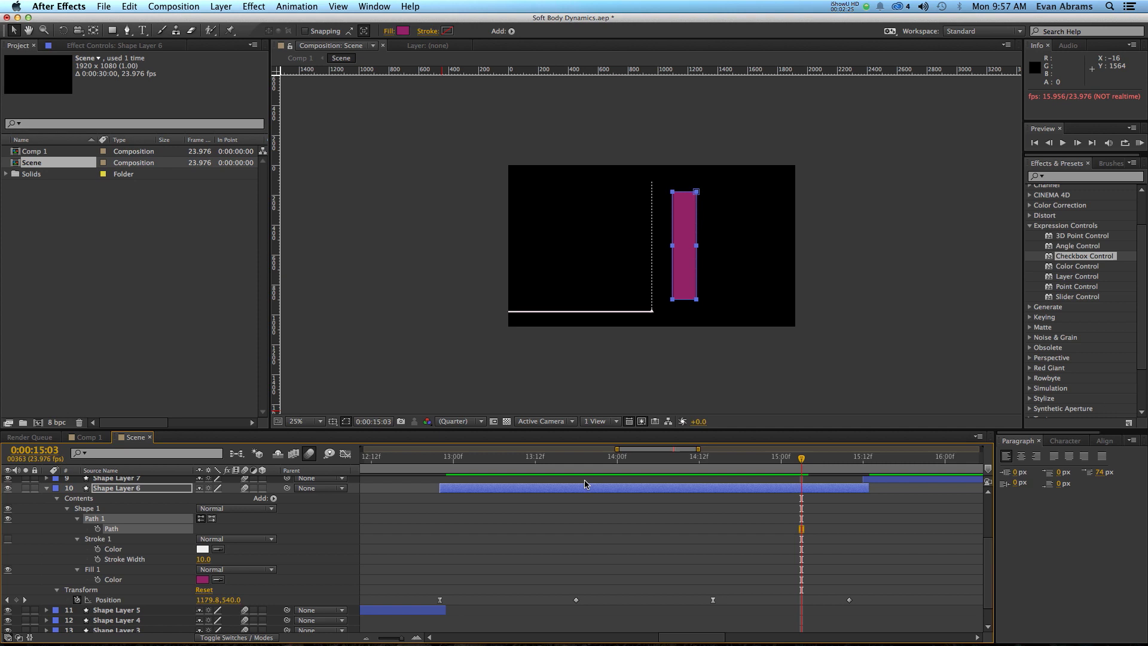
pyautogui.click(576, 458)
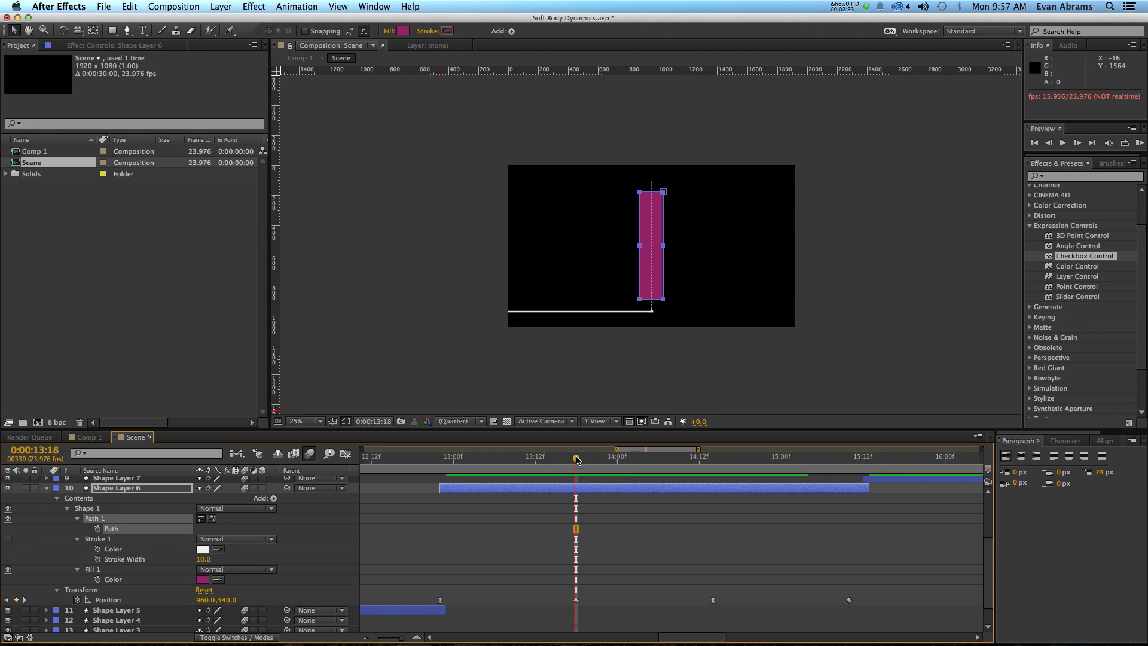
# Create Comp 2 with HDTV 1080 25 settings: 1920×1080, 25 fps, 30 seconds
pyautogui.click(195, 236)
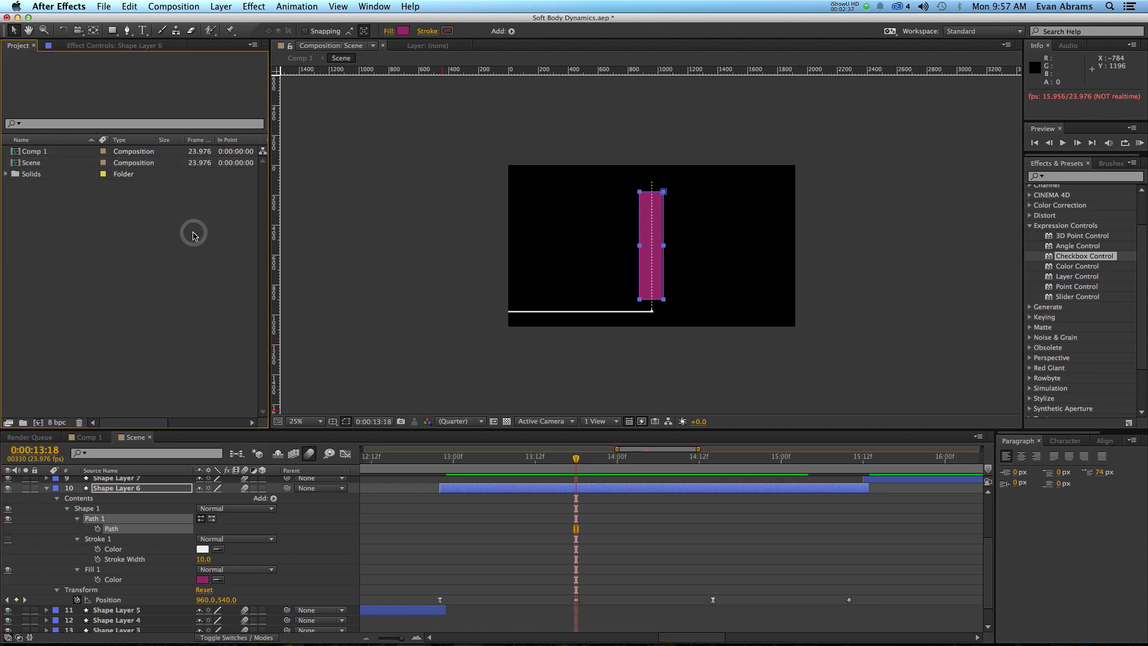
pyautogui.click(37, 424)
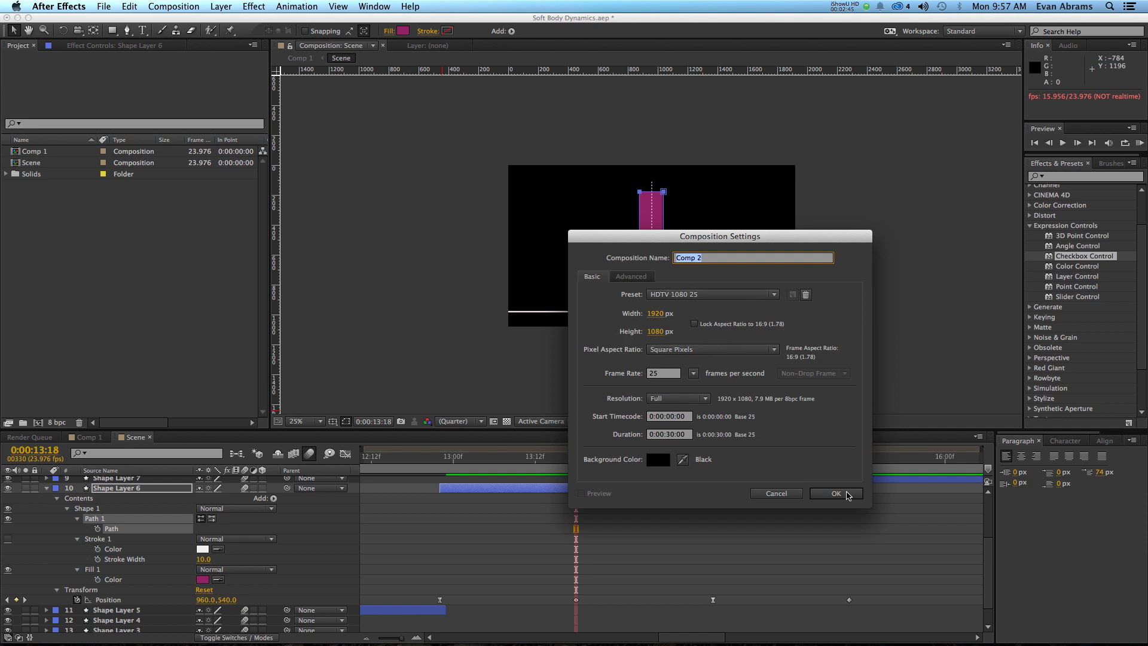
pyautogui.click(847, 494)
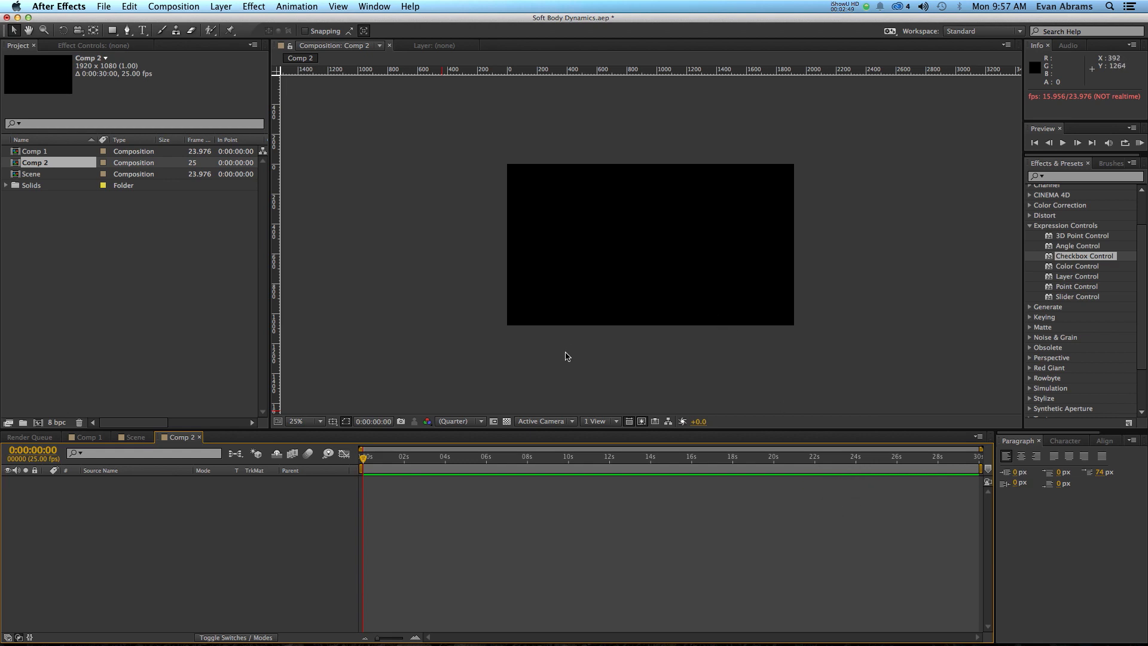
# Turn on the grid overlay in the Comp 2 viewer
pyautogui.click(332, 421)
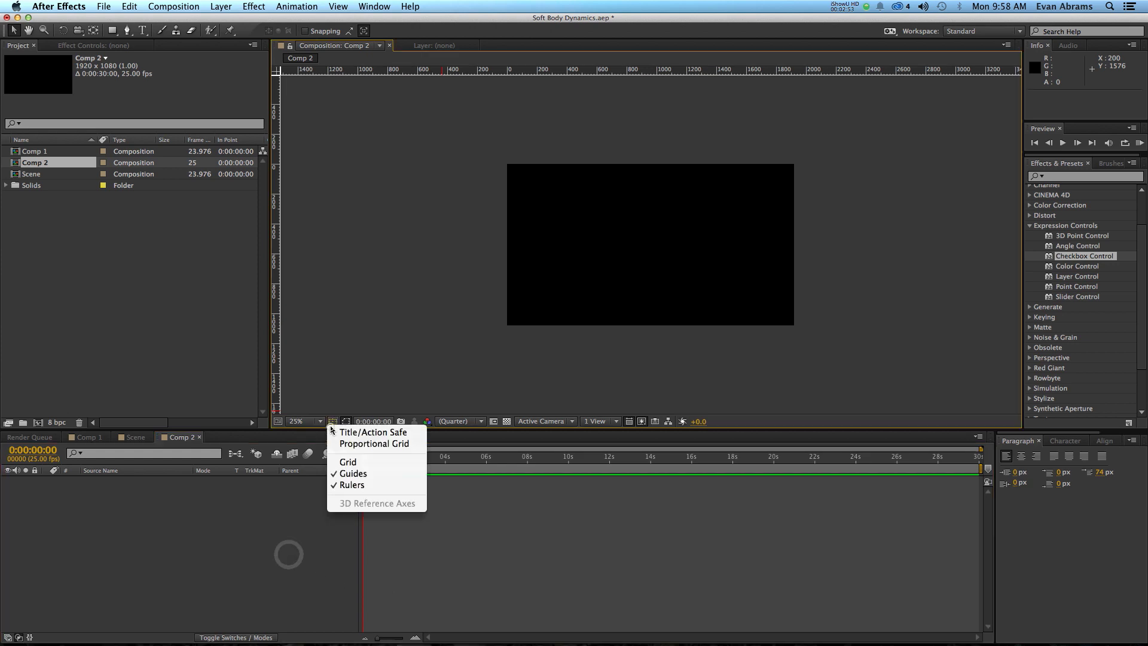
pyautogui.click(352, 461)
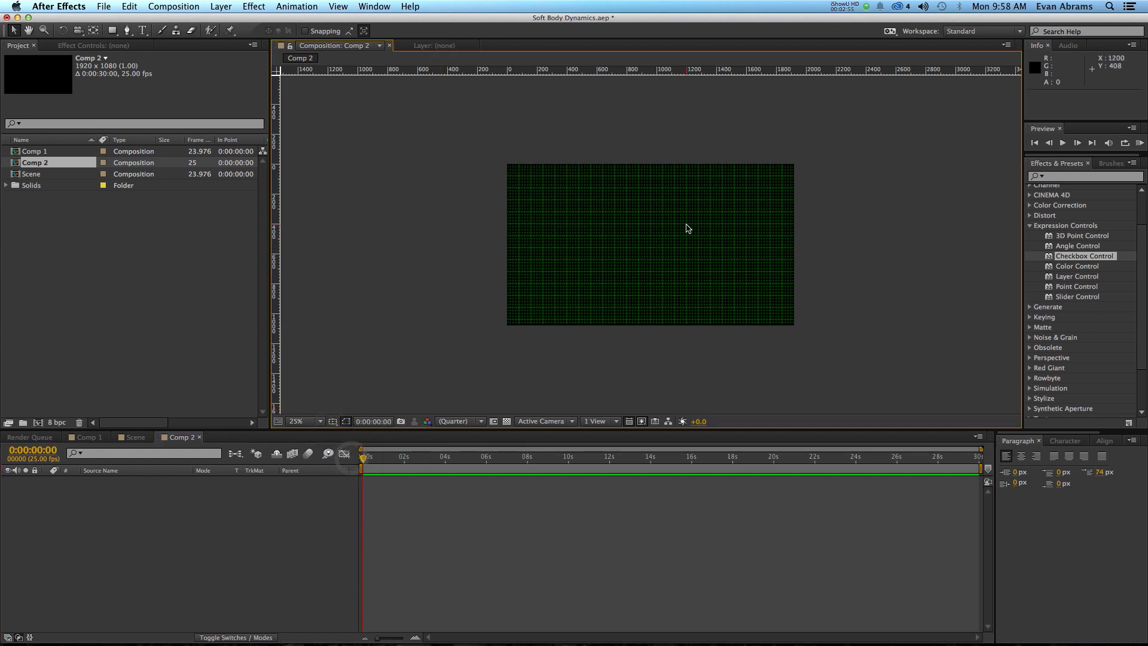
pyautogui.scroll(5, 674, 231)
pyautogui.scroll(-5, 661, 232)
pyautogui.scroll(2, 660, 231)
# Set the grid colour to magenta FF0092 in Grids & Guides preferences, then zoom to 100%
pyautogui.click(105, 6)
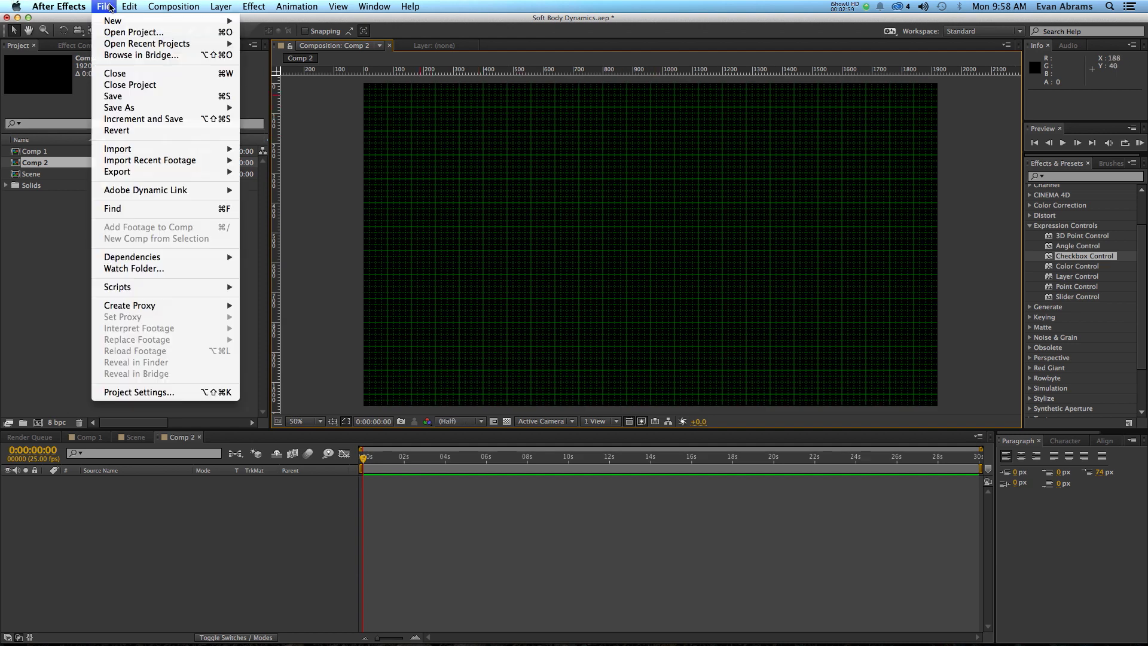
pyautogui.moveTo(84, 7)
pyautogui.moveTo(120, 39)
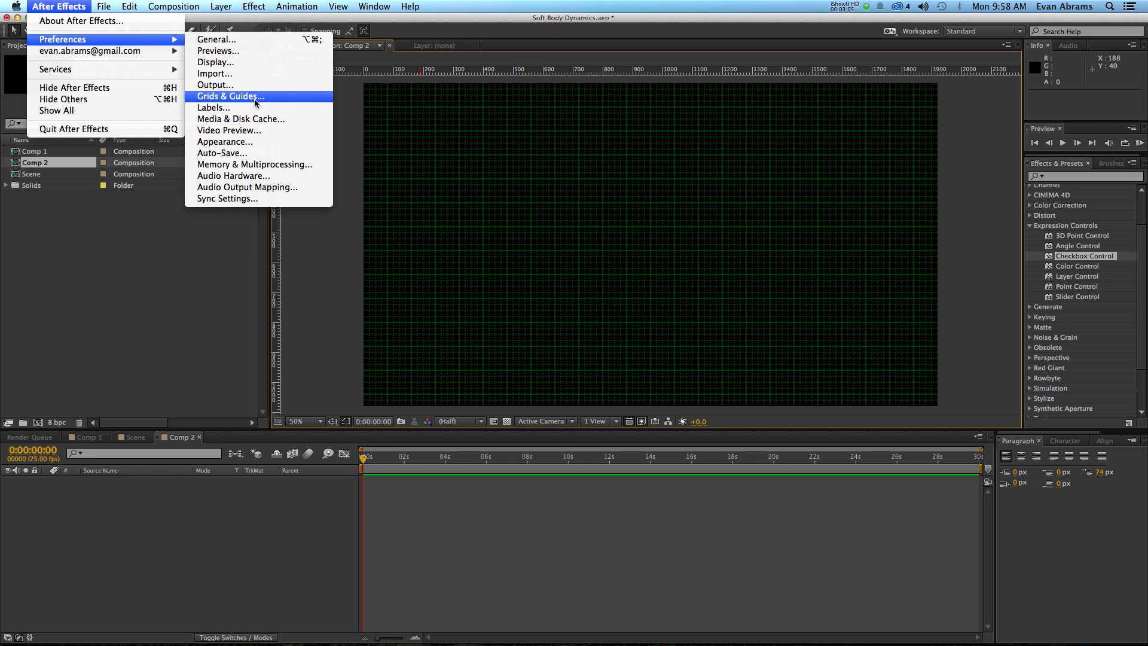
pyautogui.click(231, 95)
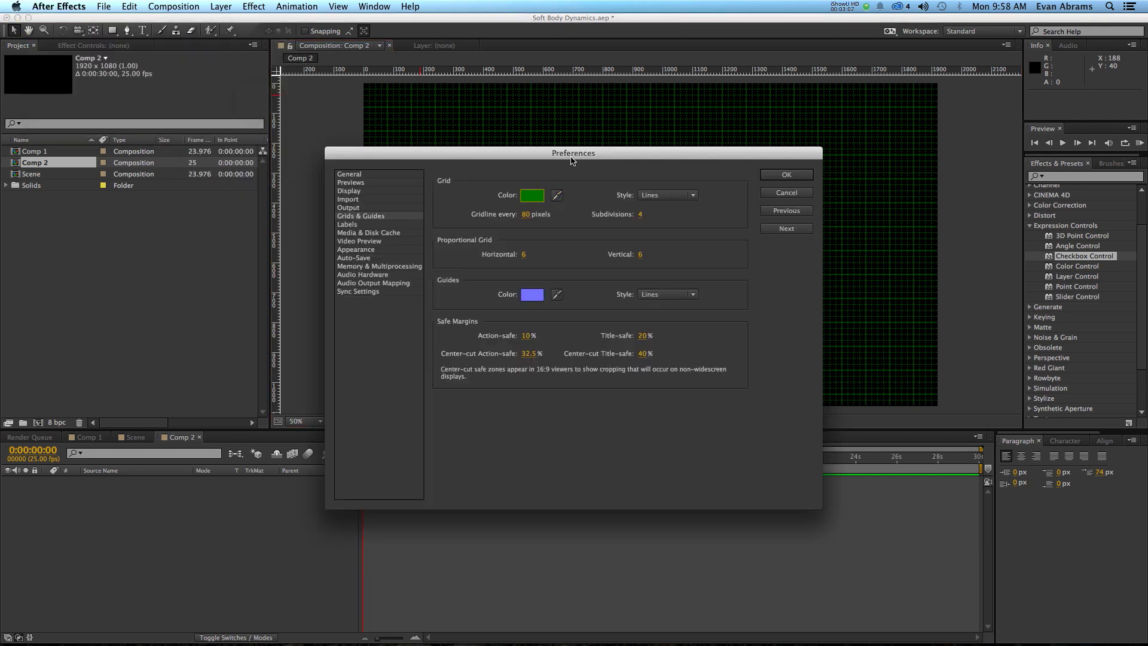
pyautogui.moveTo(571, 157); pyautogui.dragTo(412, 226)
pyautogui.click(381, 265)
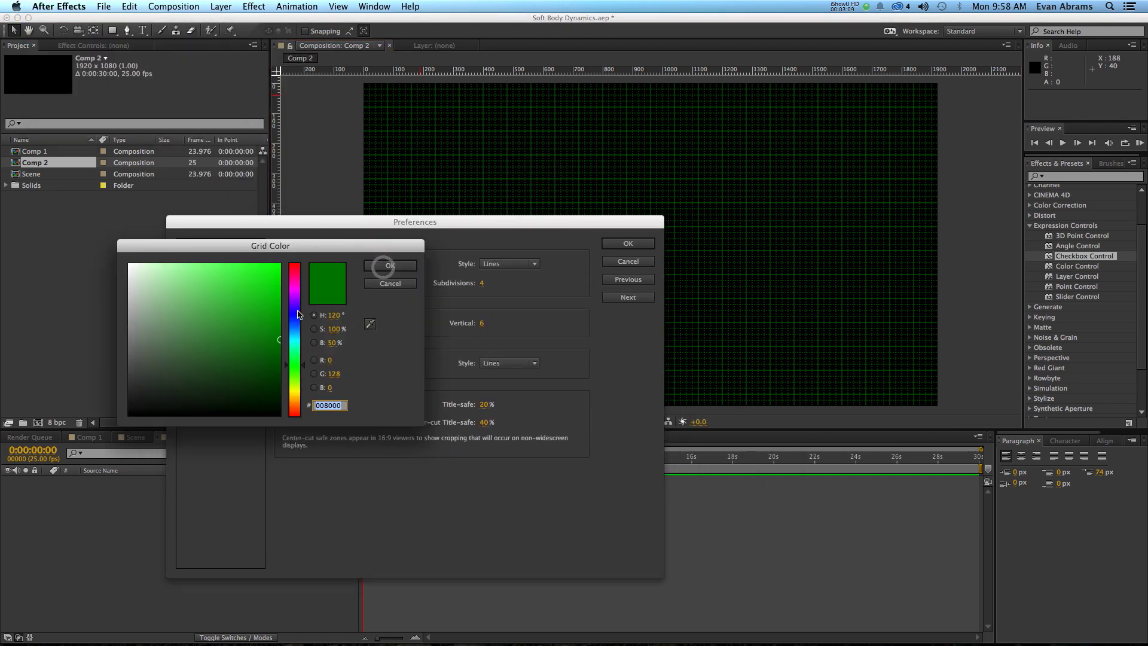
pyautogui.moveTo(299, 314); pyautogui.dragTo(295, 277)
pyautogui.click(279, 264)
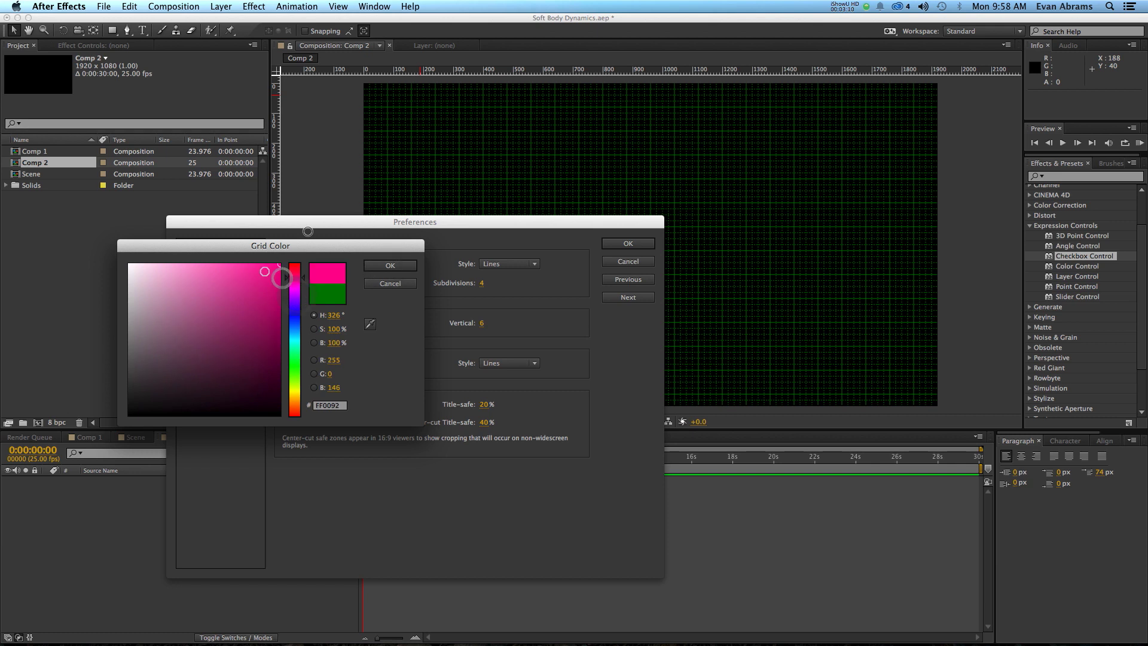
pyautogui.click(375, 265)
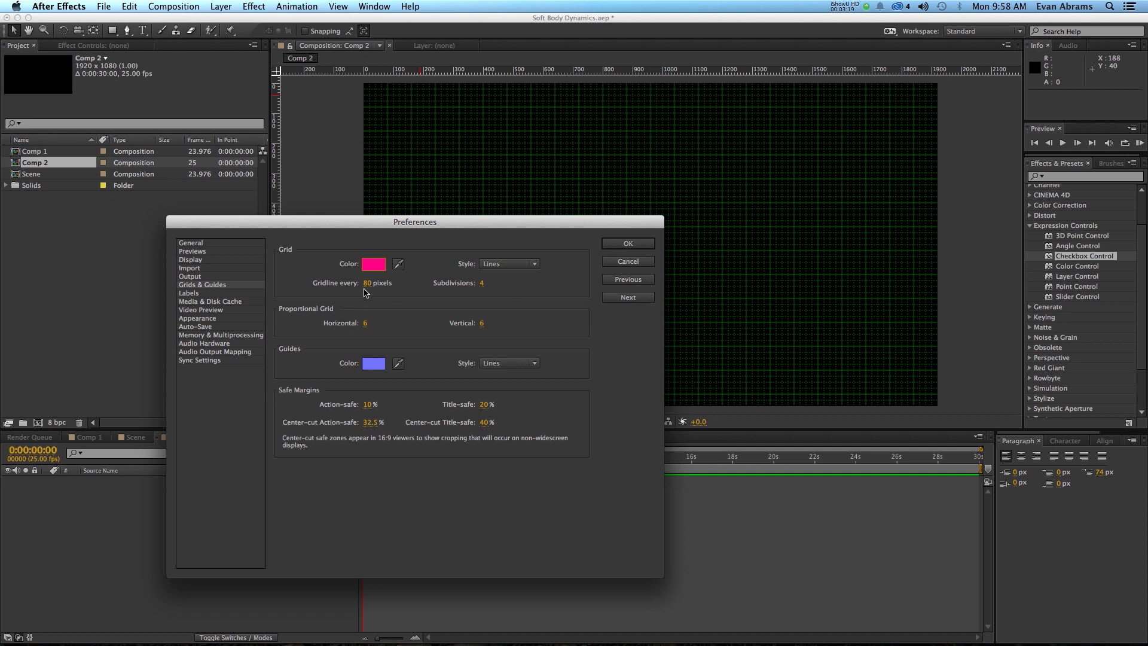
pyautogui.click(626, 242)
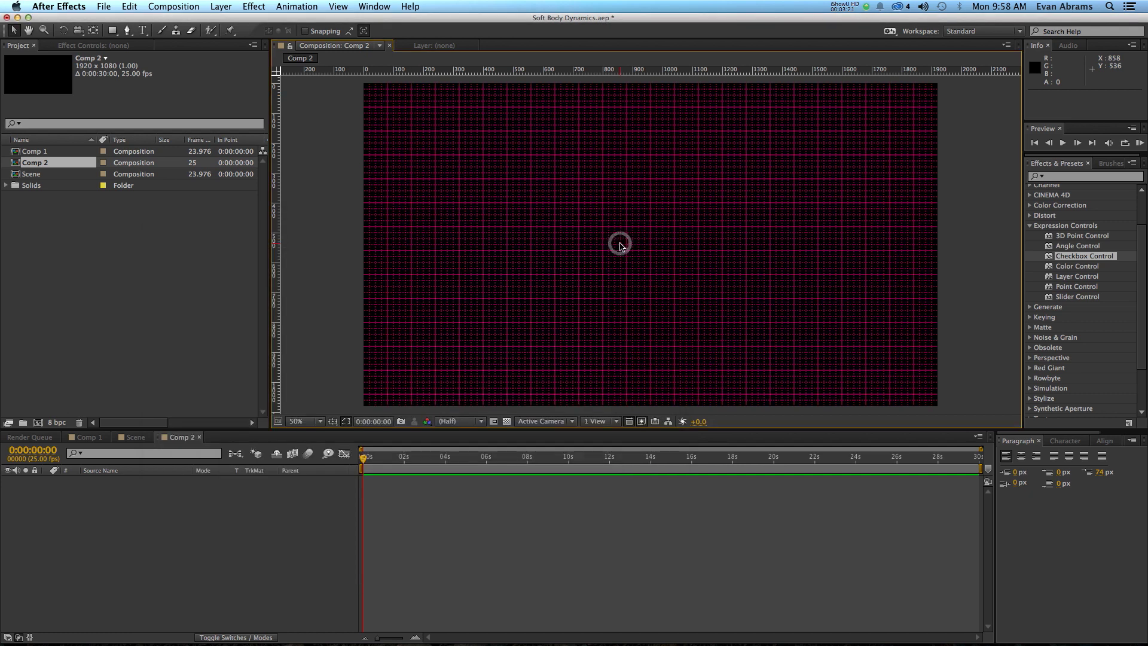
pyautogui.press('/')
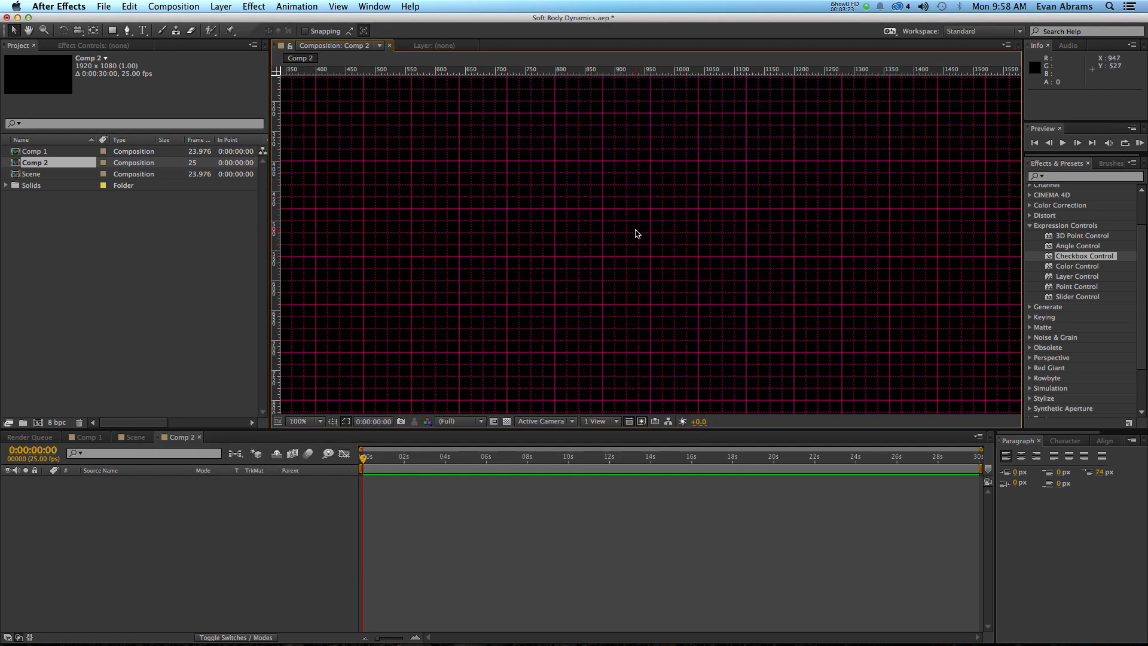
# Toggle the Comp 2 viewer zoom between 50% and 100%, ending zoomed out
pyautogui.press(',')
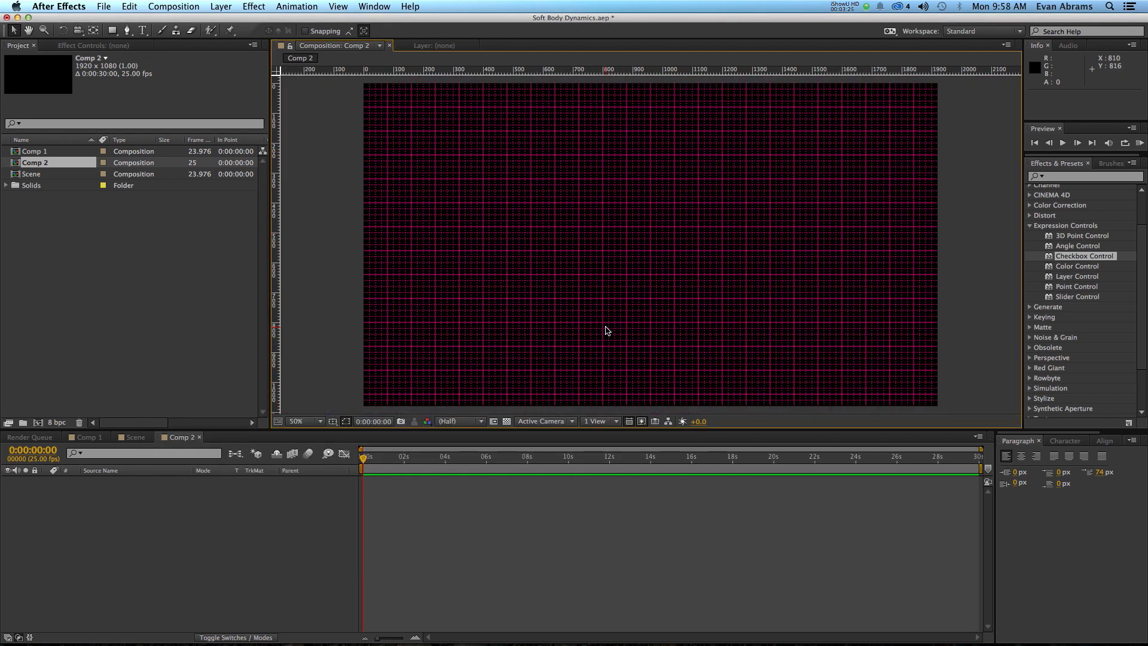
pyautogui.press('.')
pyautogui.press(',')
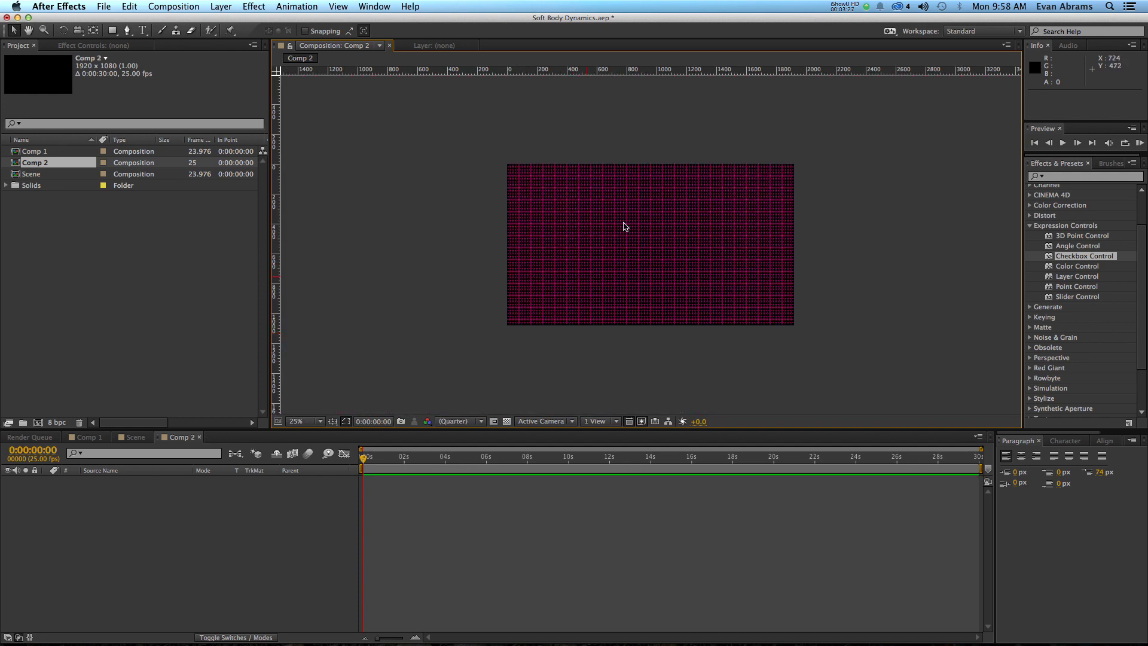
pyautogui.click(282, 590)
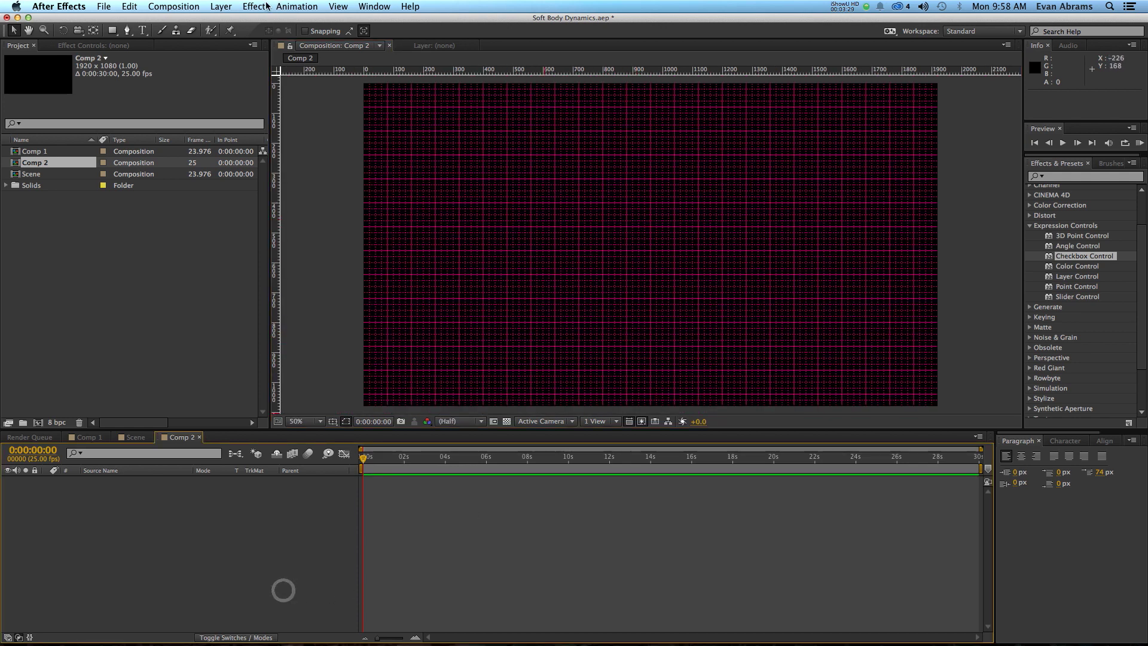
# Browse Layer > New, select the Pen tool, and check the View menu
pyautogui.click(222, 7)
pyautogui.moveTo(230, 21)
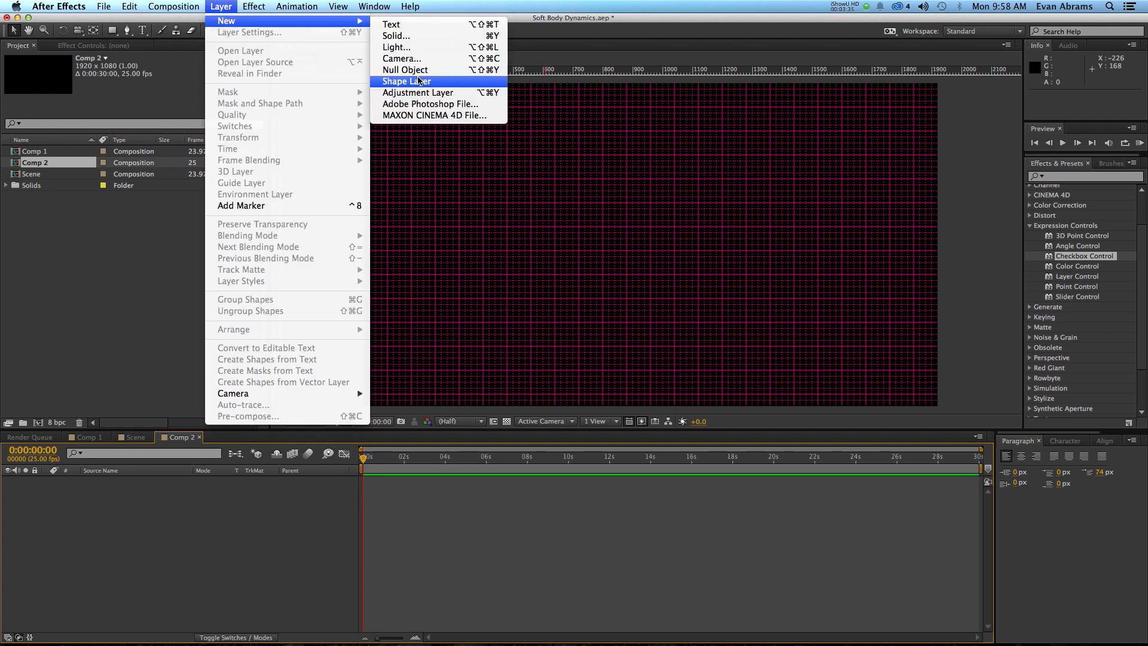
pyautogui.click(297, 407)
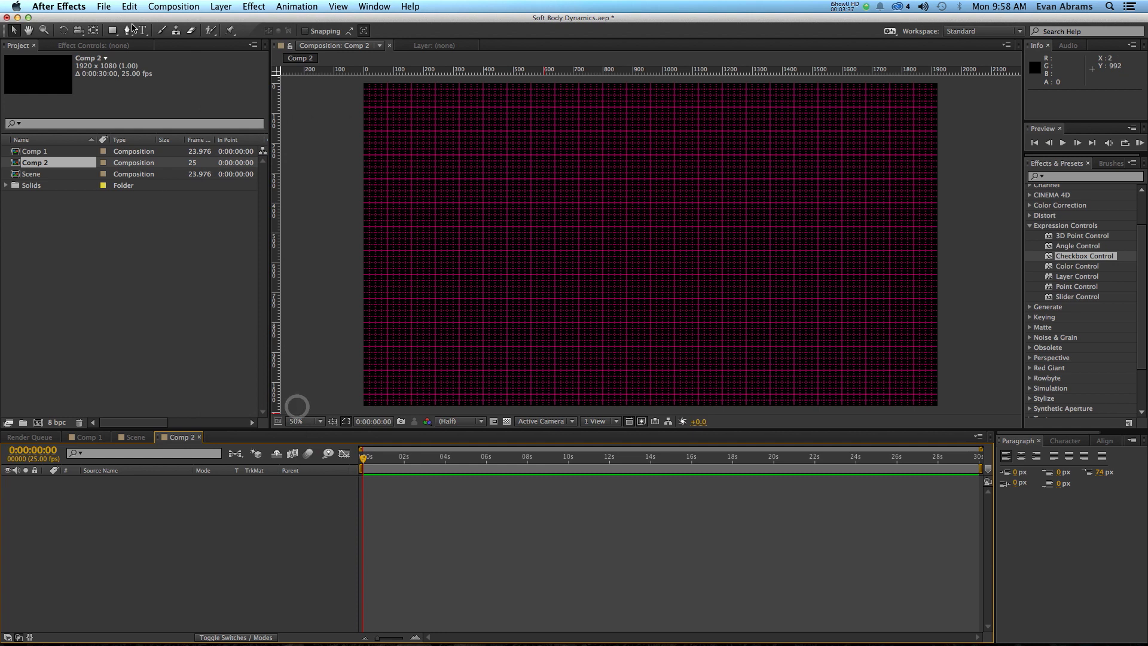
pyautogui.click(127, 30)
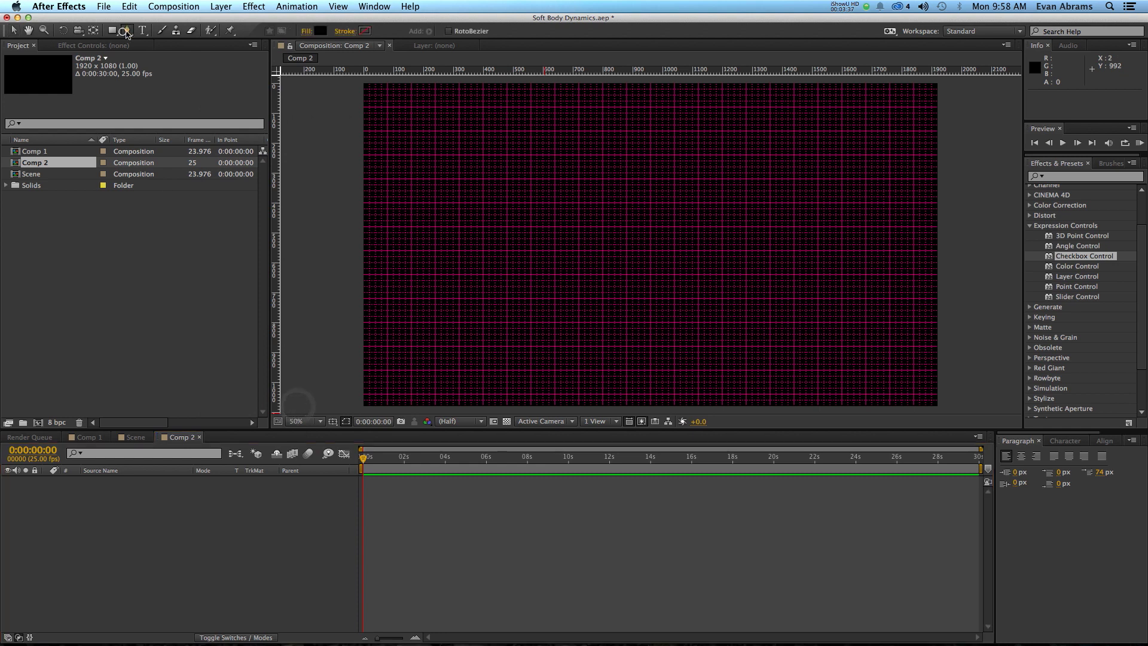
pyautogui.click(339, 6)
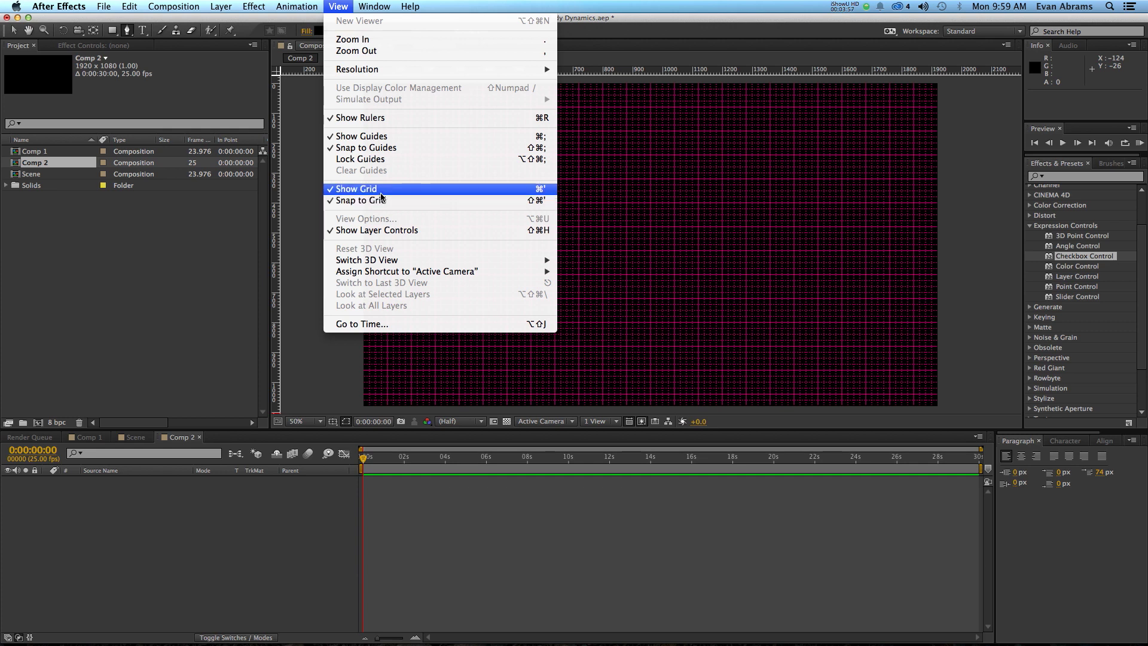
pyautogui.click(596, 25)
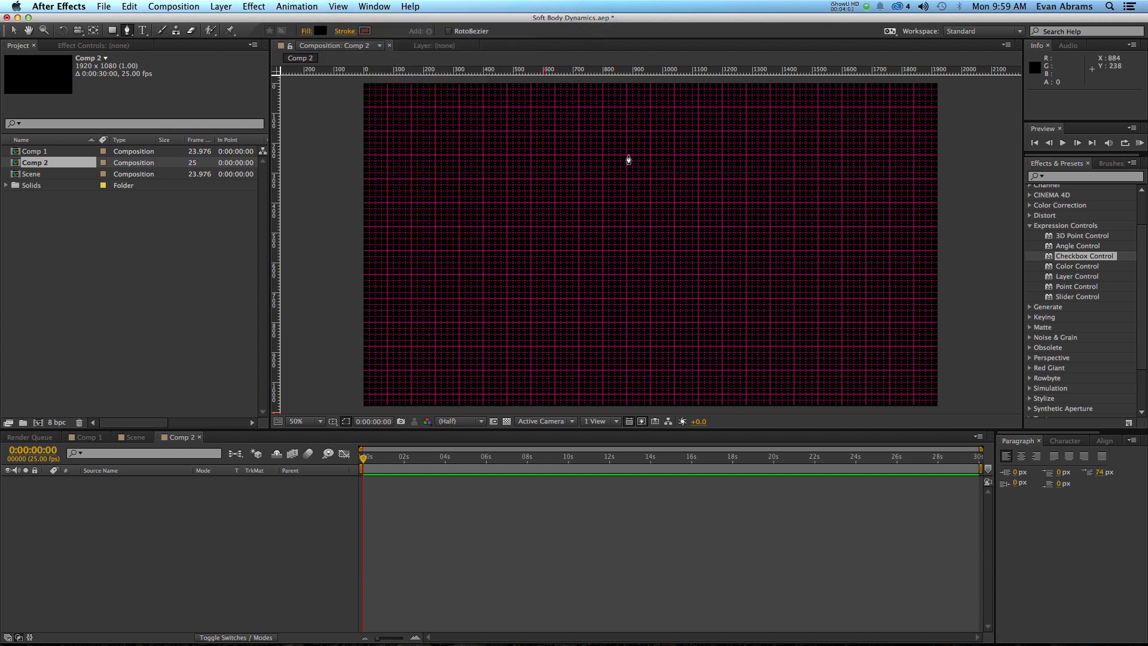
# Draw a closed four-point rectangular pen path and straighten its right edge
pyautogui.moveTo(626, 154); pyautogui.dragTo(673, 157)
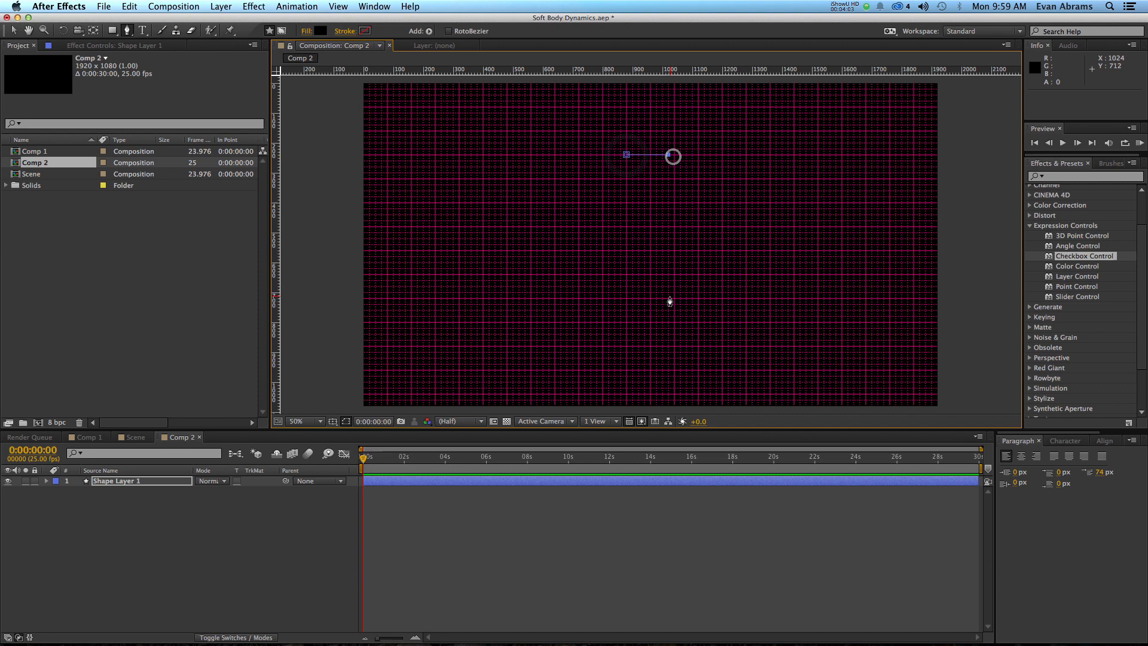
pyautogui.moveTo(664, 299); pyautogui.dragTo(626, 297)
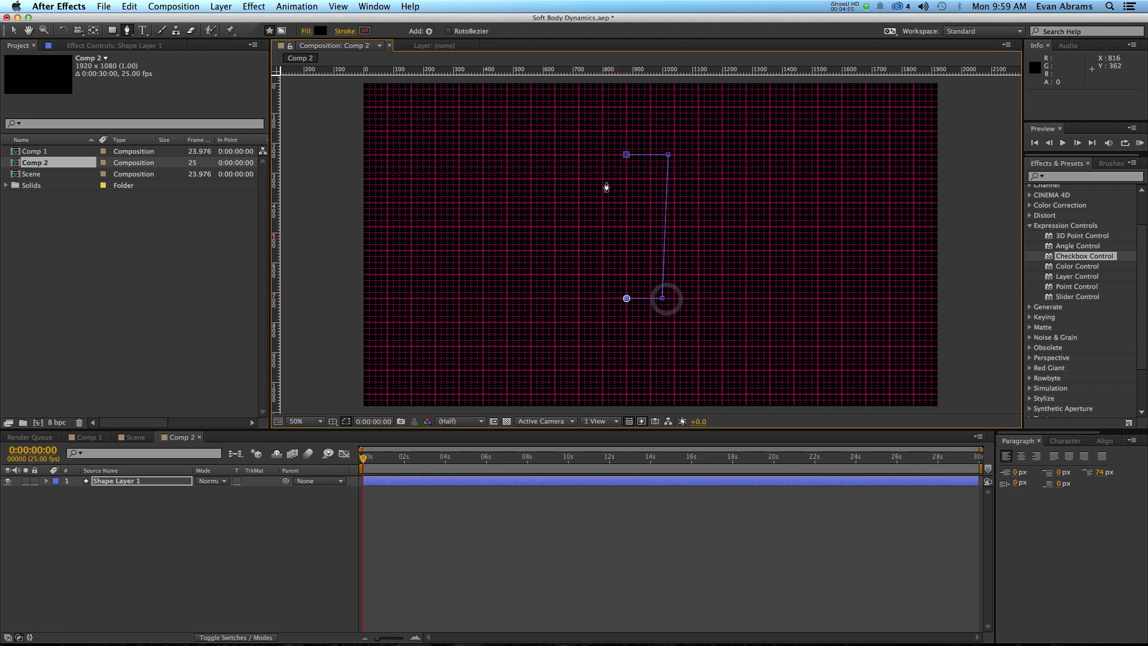
pyautogui.click(626, 298)
pyautogui.click(626, 154)
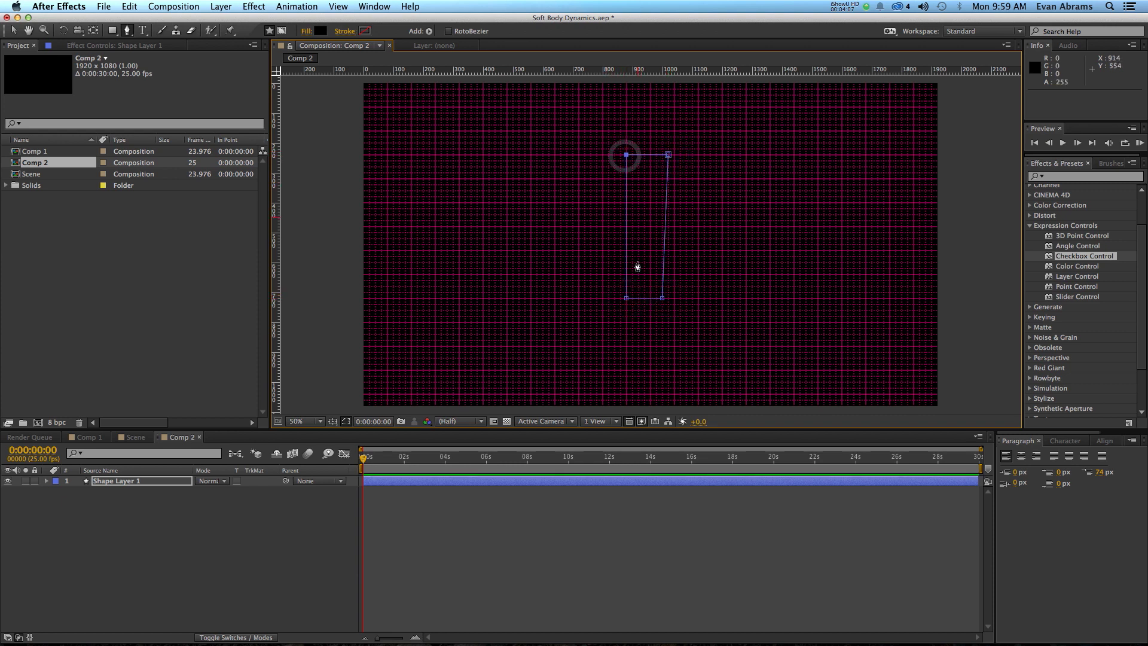
pyautogui.moveTo(663, 298); pyautogui.dragTo(674, 298)
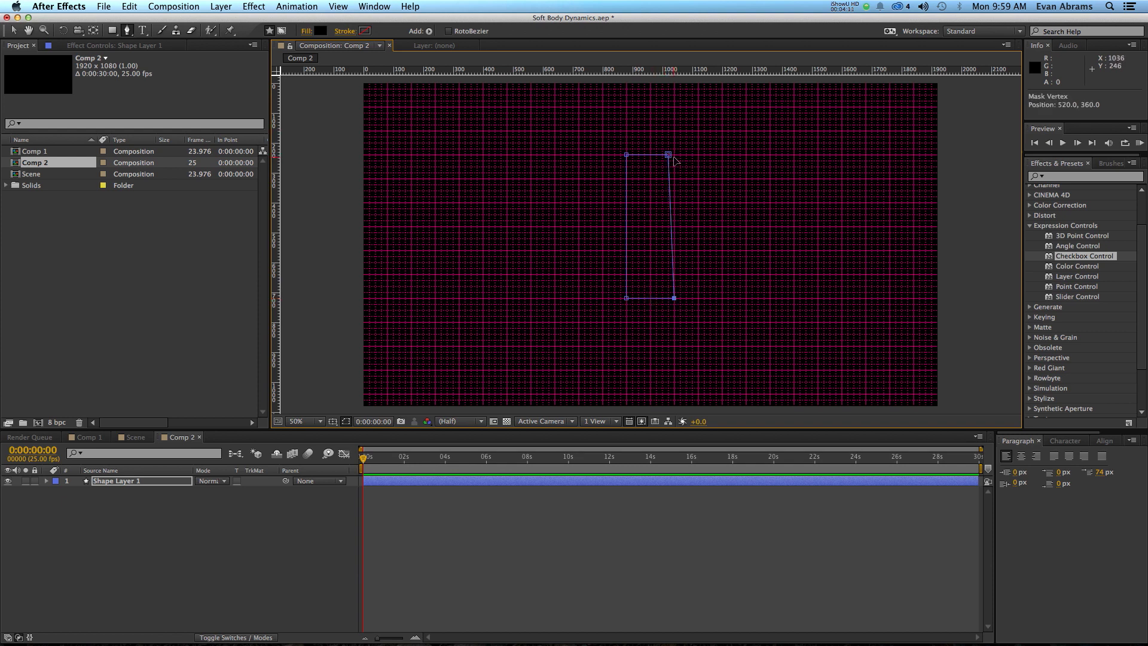
pyautogui.moveTo(669, 155); pyautogui.dragTo(674, 154)
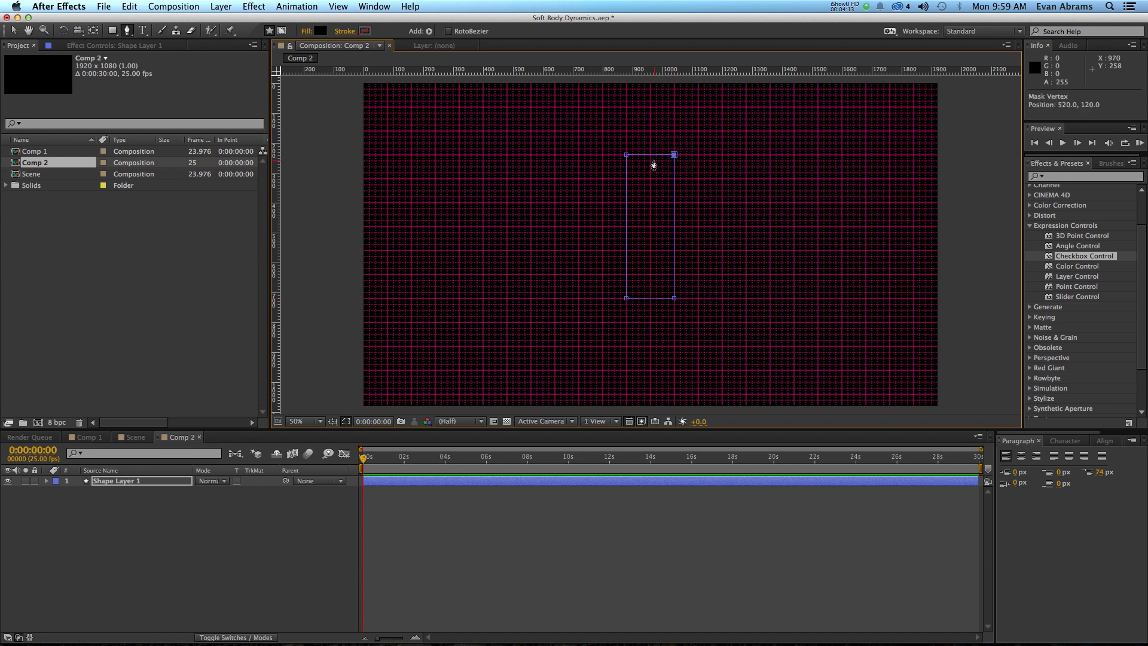
pyautogui.click(628, 156)
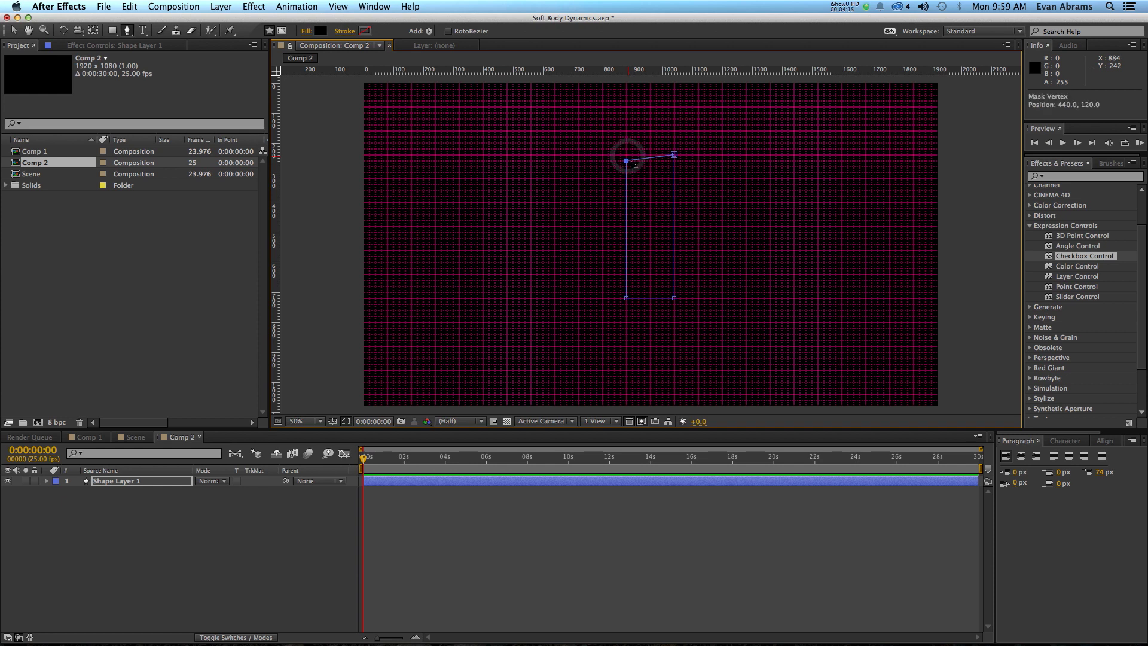
# Turn on Proportional Grid and snap the rectangle's corners to its grid lines
pyautogui.click(351, 415)
pyautogui.click(332, 421)
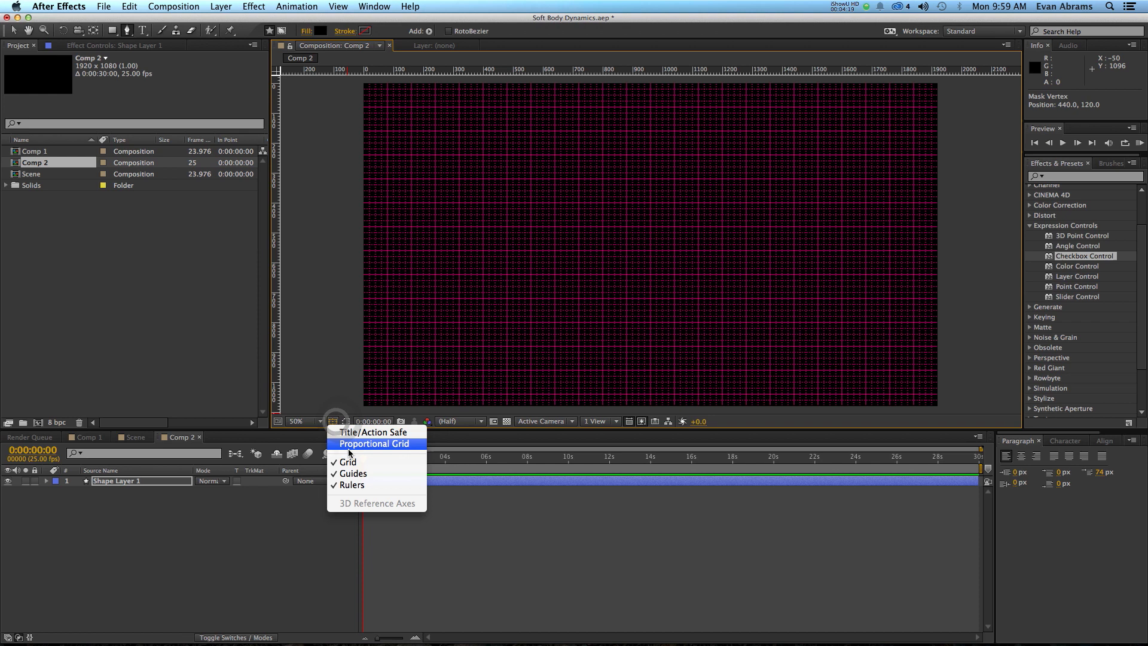
pyautogui.click(349, 445)
pyautogui.click(348, 422)
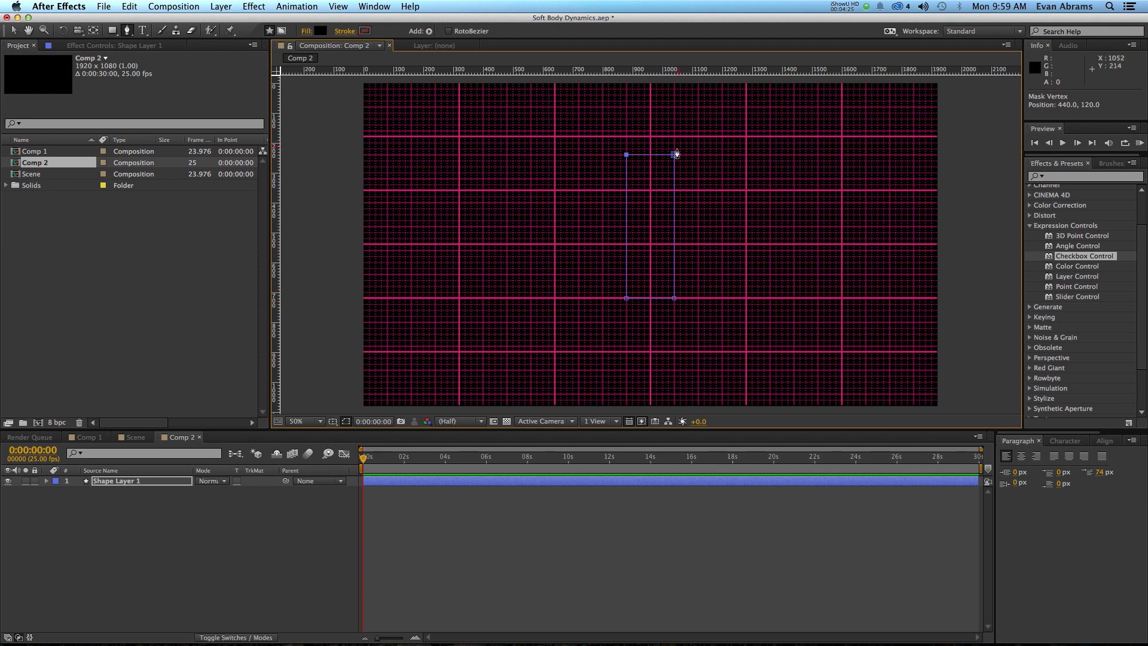
pyautogui.moveTo(674, 154); pyautogui.dragTo(626, 136)
pyautogui.moveTo(675, 298); pyautogui.dragTo(674, 352)
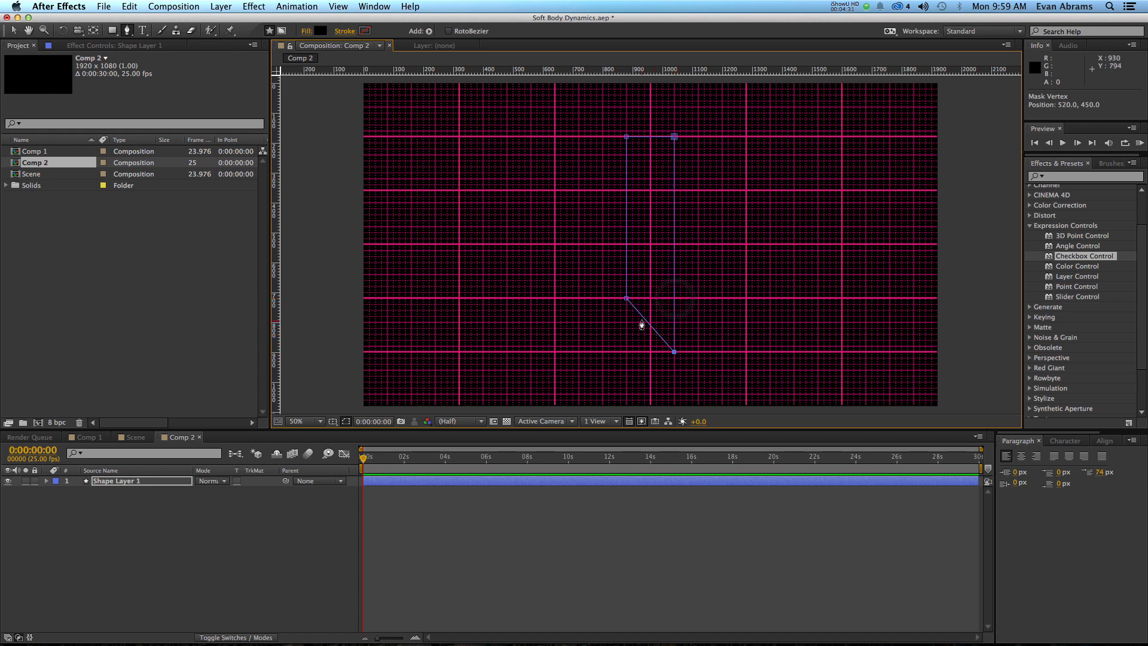
pyautogui.moveTo(626, 298); pyautogui.dragTo(626, 351)
# Turn off the proportional grid and set Shape Layer 1's fill to cyan 1CC3C9
pyautogui.click(339, 421)
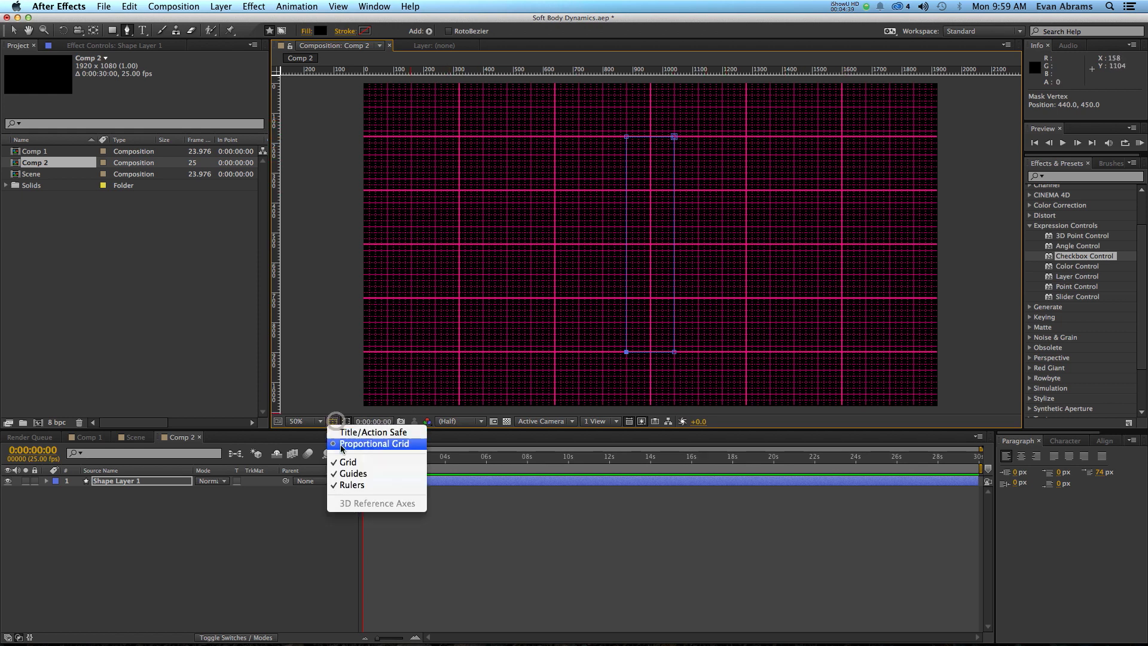
pyautogui.click(360, 443)
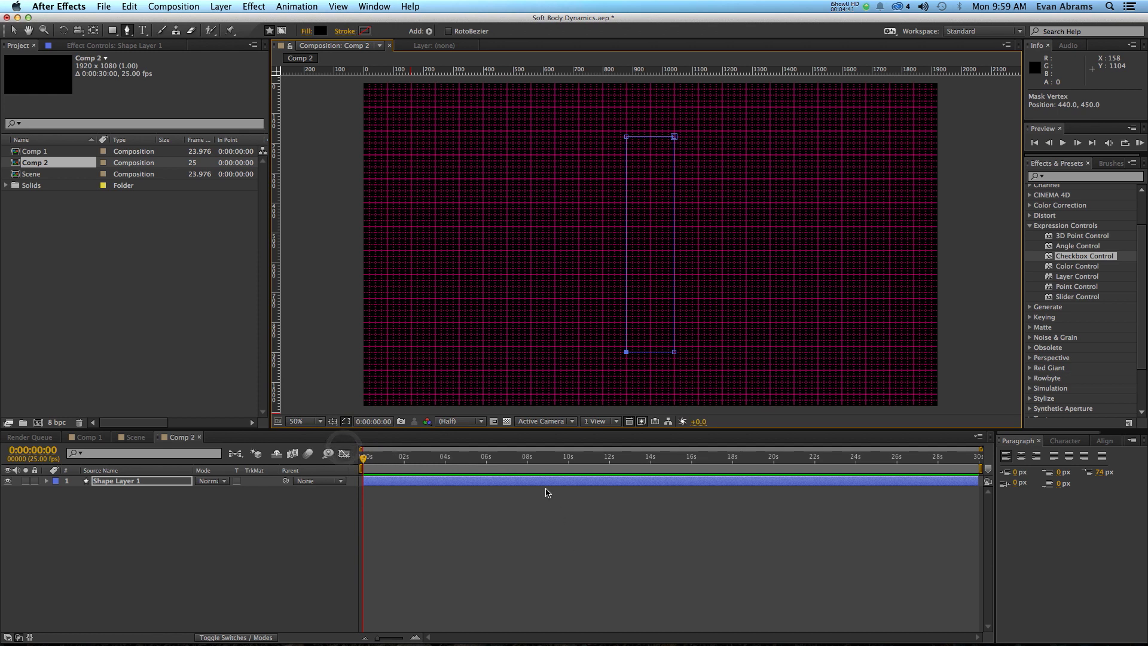
pyautogui.click(532, 478)
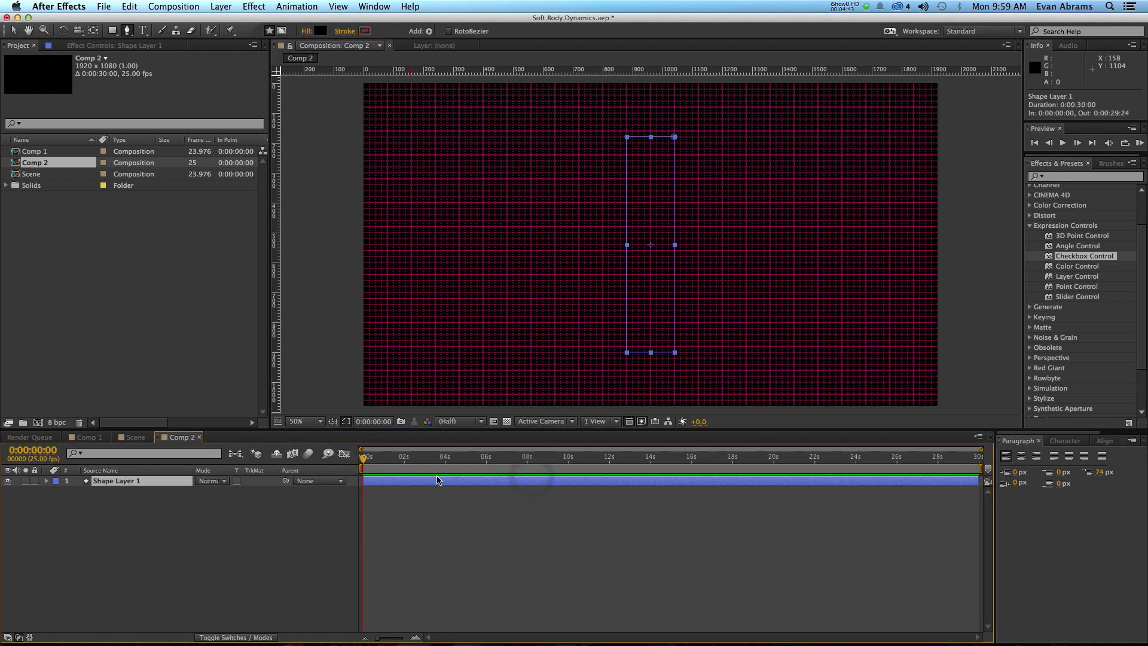
pyautogui.click(317, 30)
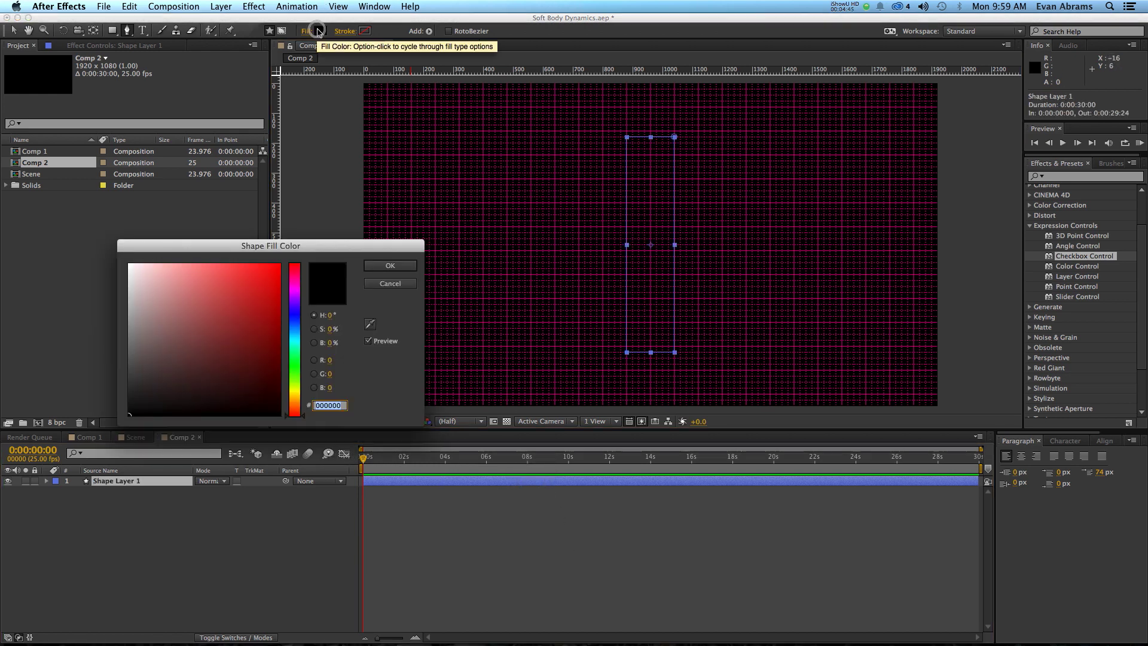
pyautogui.moveTo(246, 317); pyautogui.dragTo(244, 292)
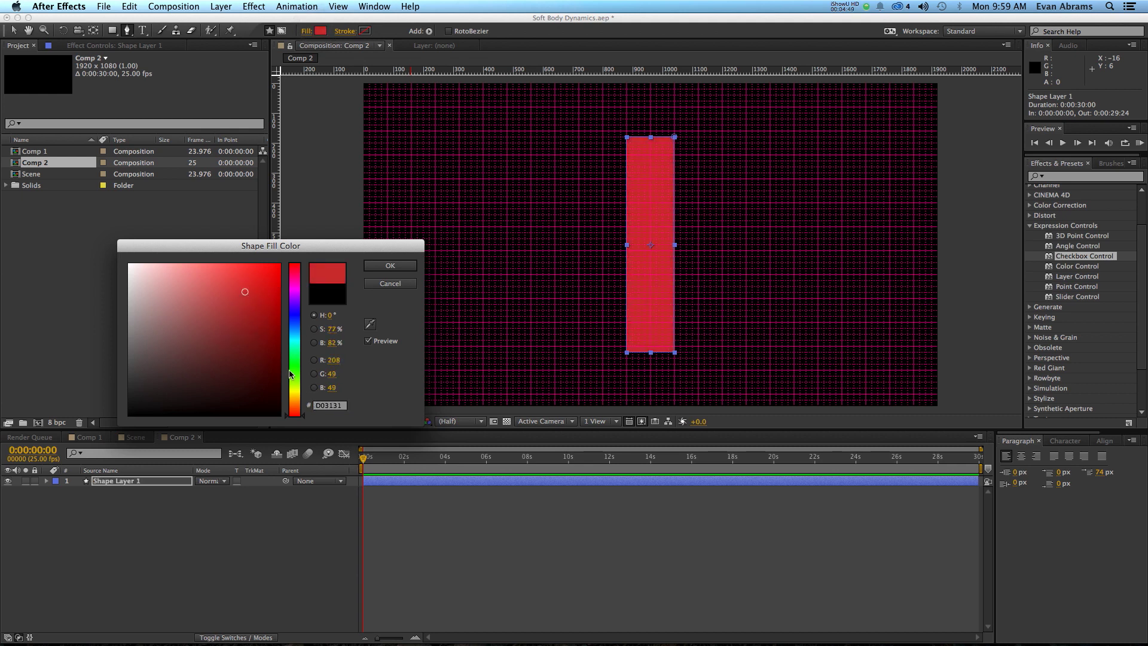
pyautogui.moveTo(289, 375); pyautogui.dragTo(299, 339)
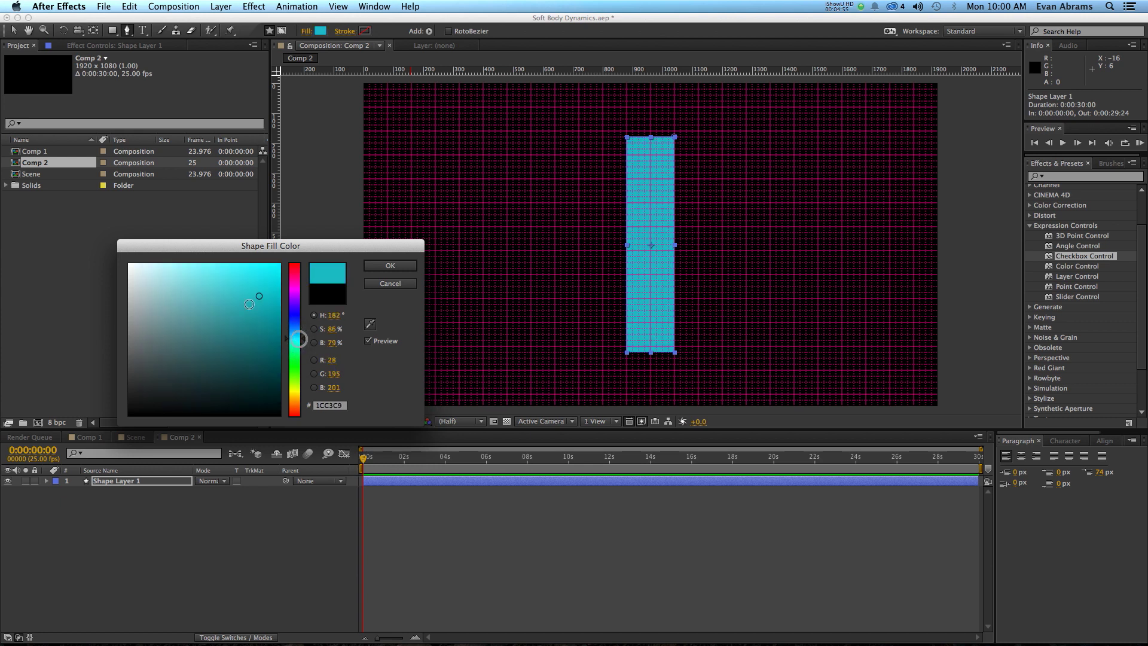
pyautogui.click(390, 266)
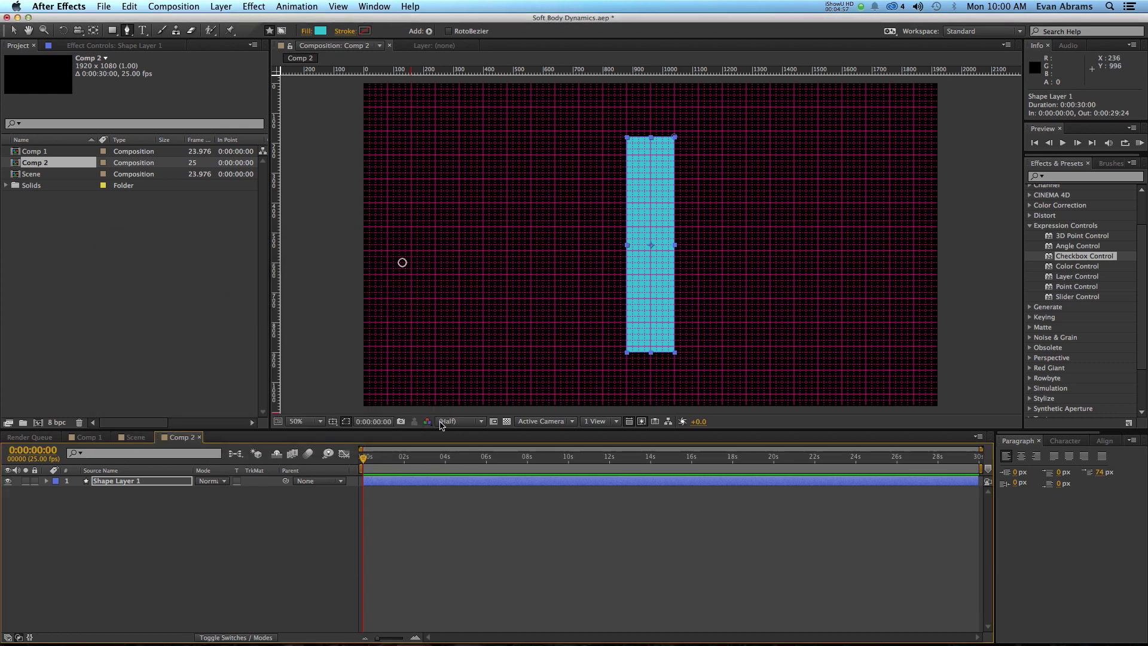
# Toggle the composition grid off and back on
pyautogui.click(282, 525)
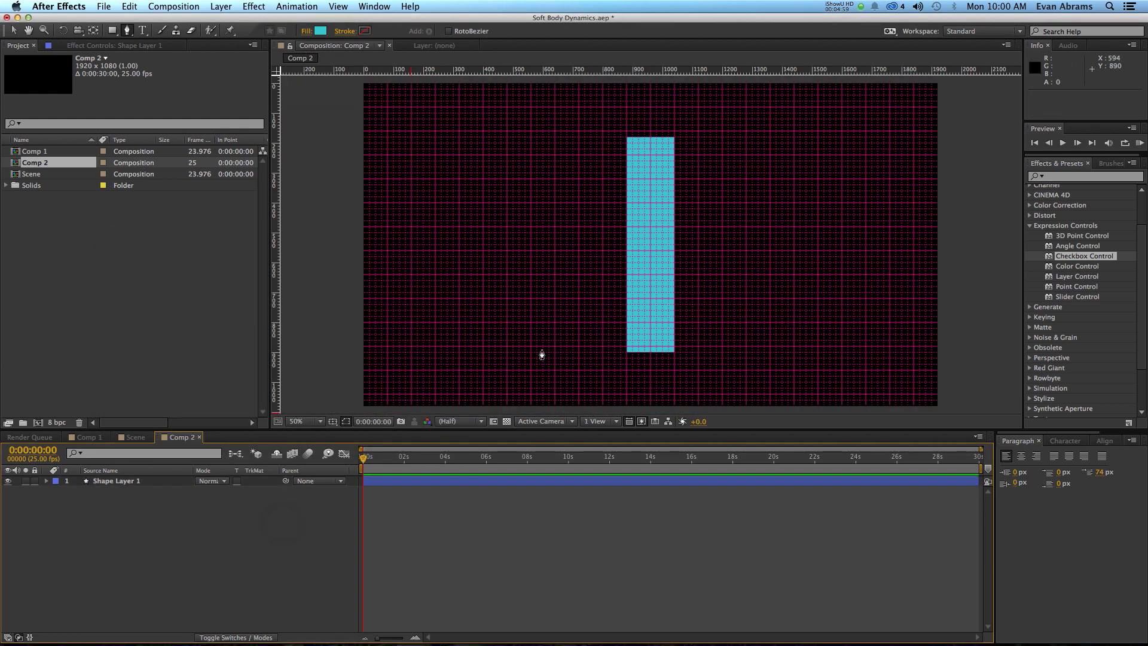
pyautogui.click(337, 423)
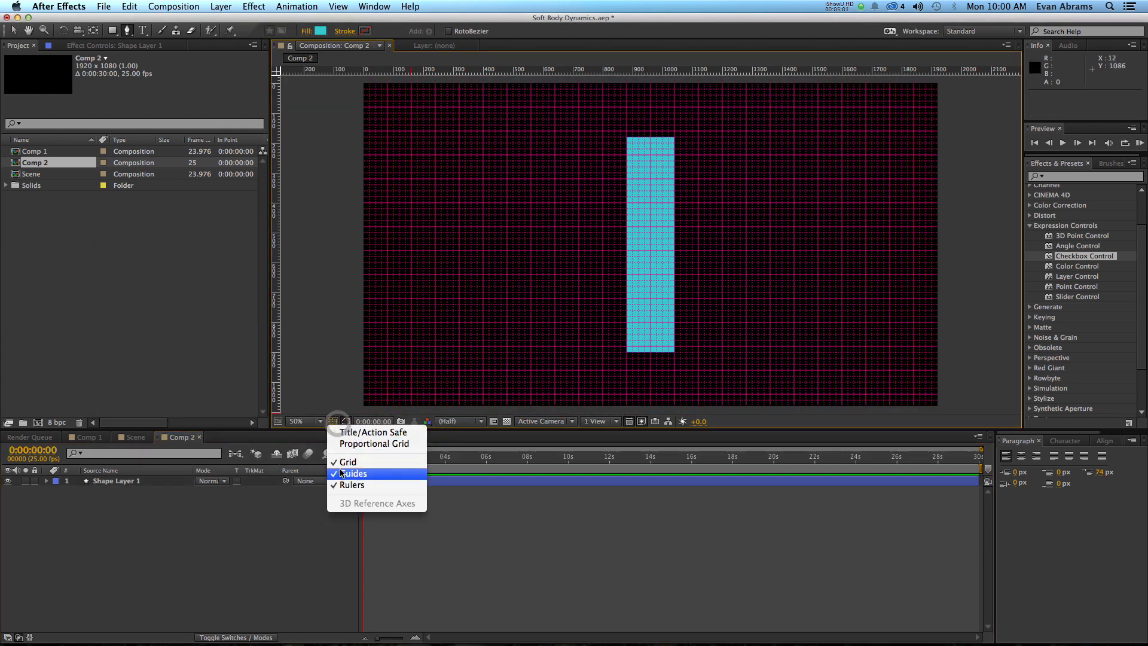
pyautogui.click(342, 461)
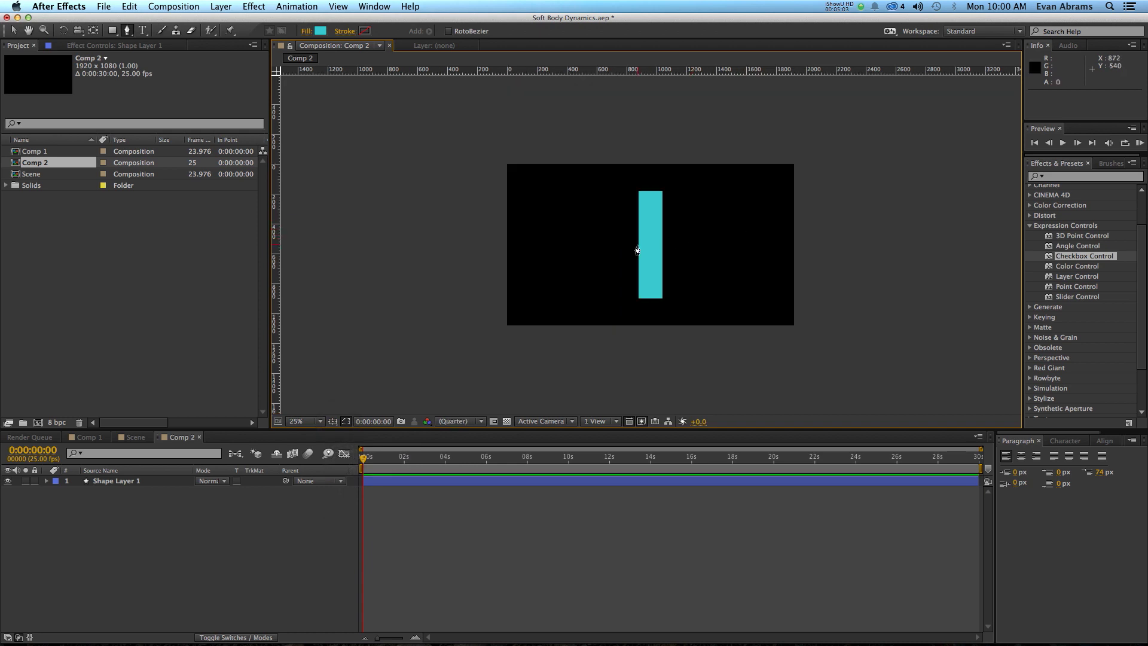
pyautogui.click(335, 425)
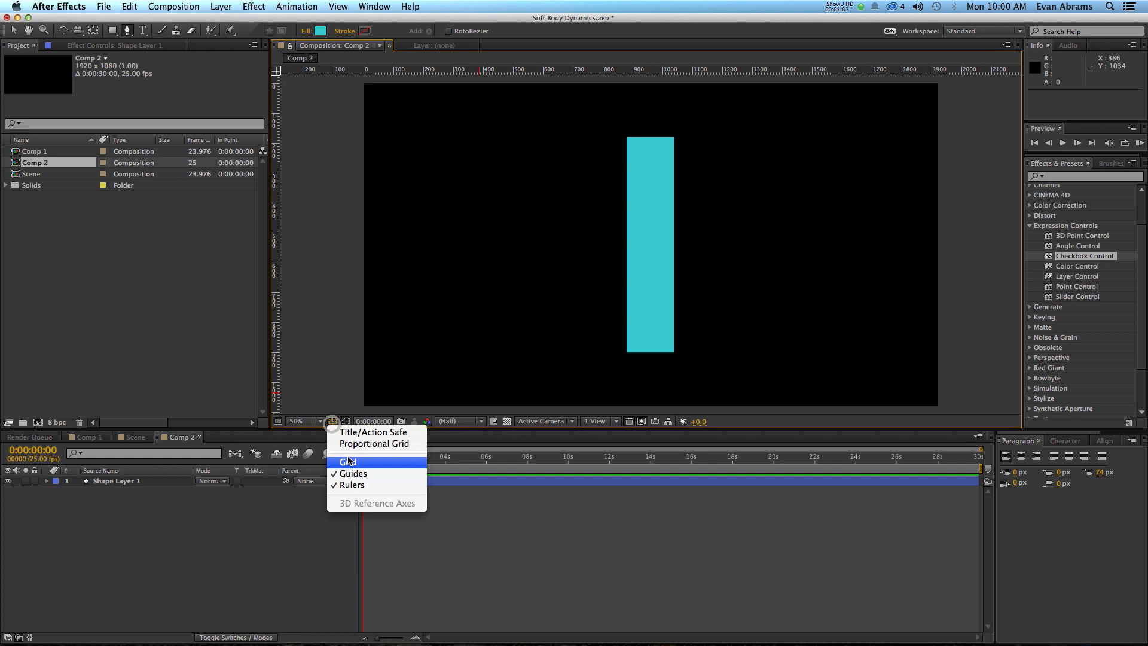
pyautogui.click(348, 461)
# Add pen vertices midway along the rectangle's right and left edges, then adjust the right one
pyautogui.click(443, 480)
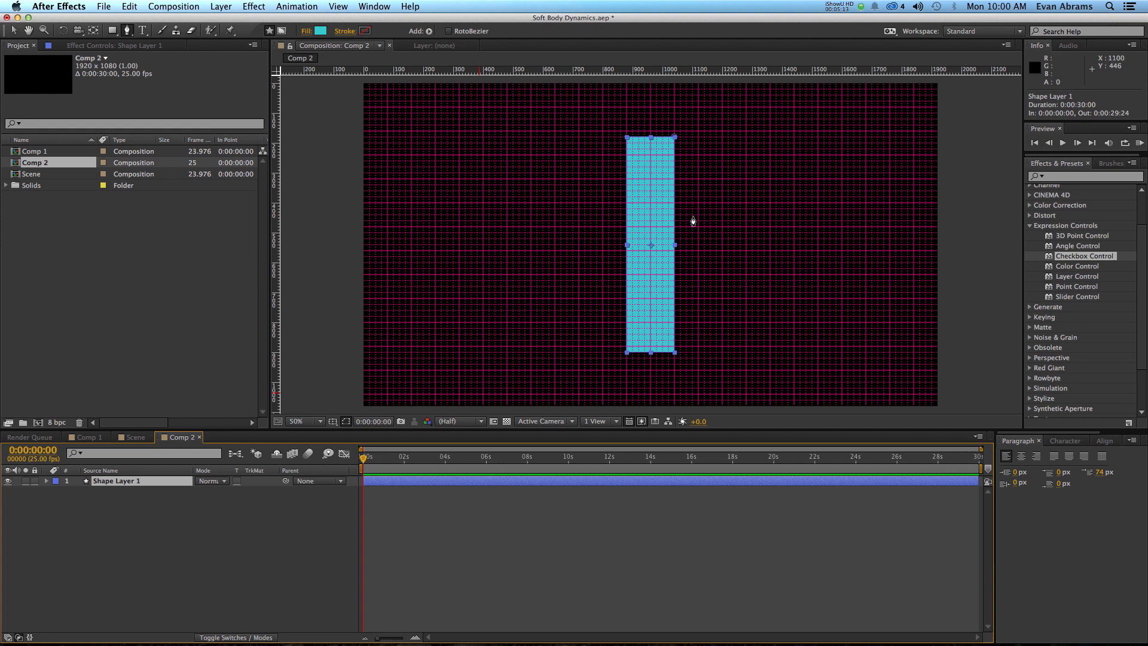
pyautogui.scroll(2, 681, 265)
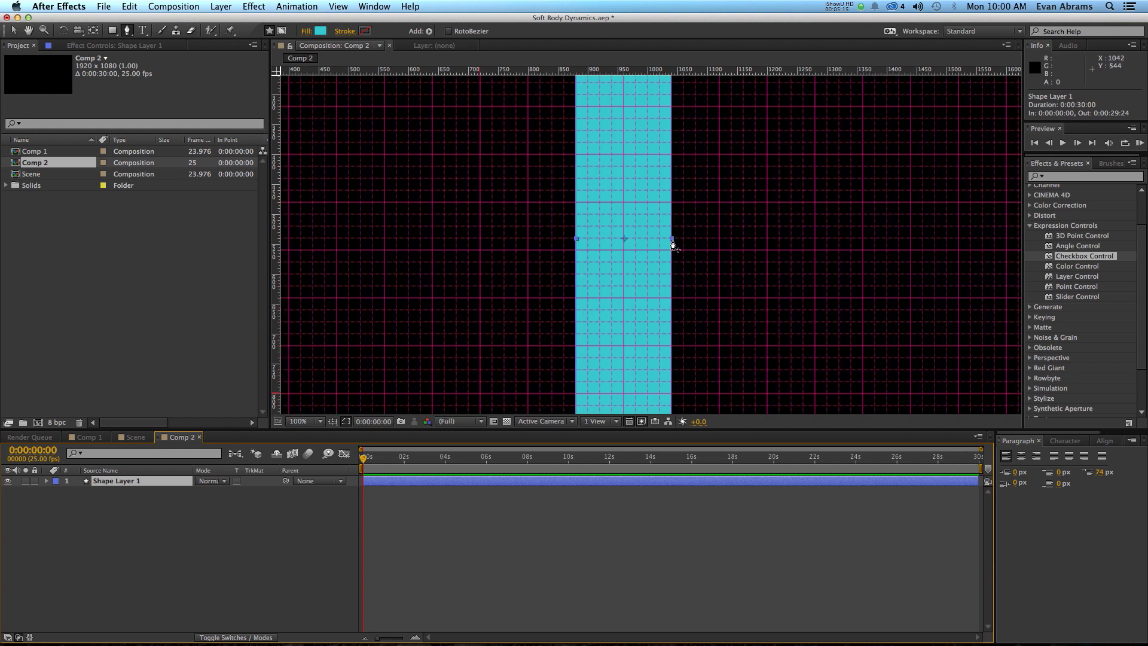
pyautogui.scroll(-1, 673, 258)
pyautogui.scroll(2, 672, 259)
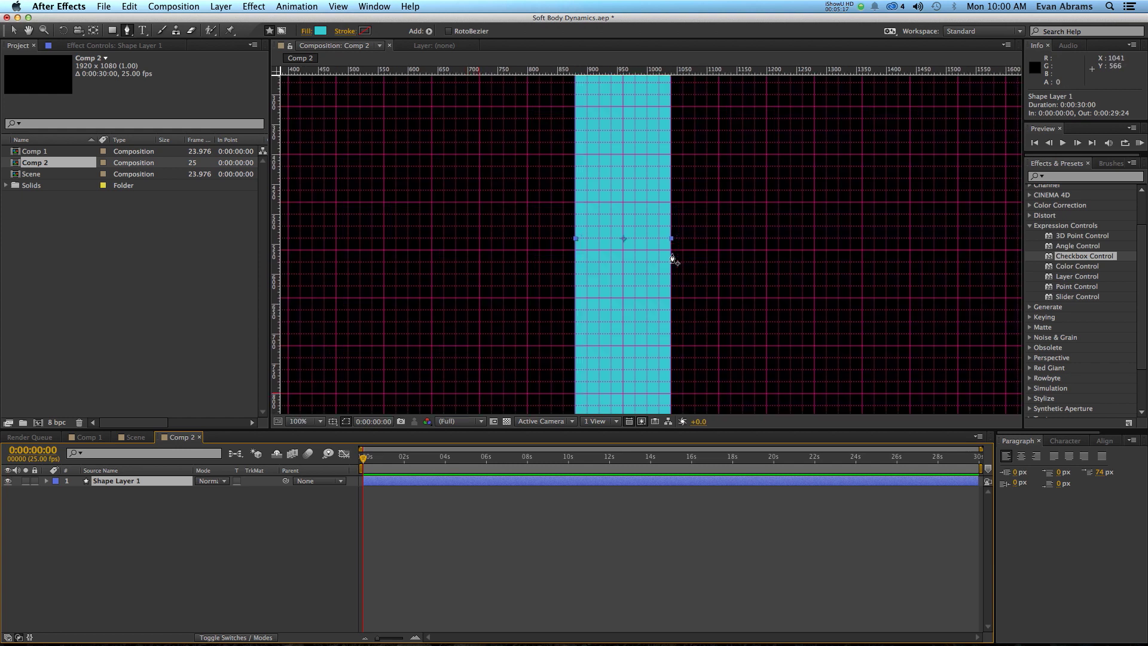
pyautogui.click(669, 245)
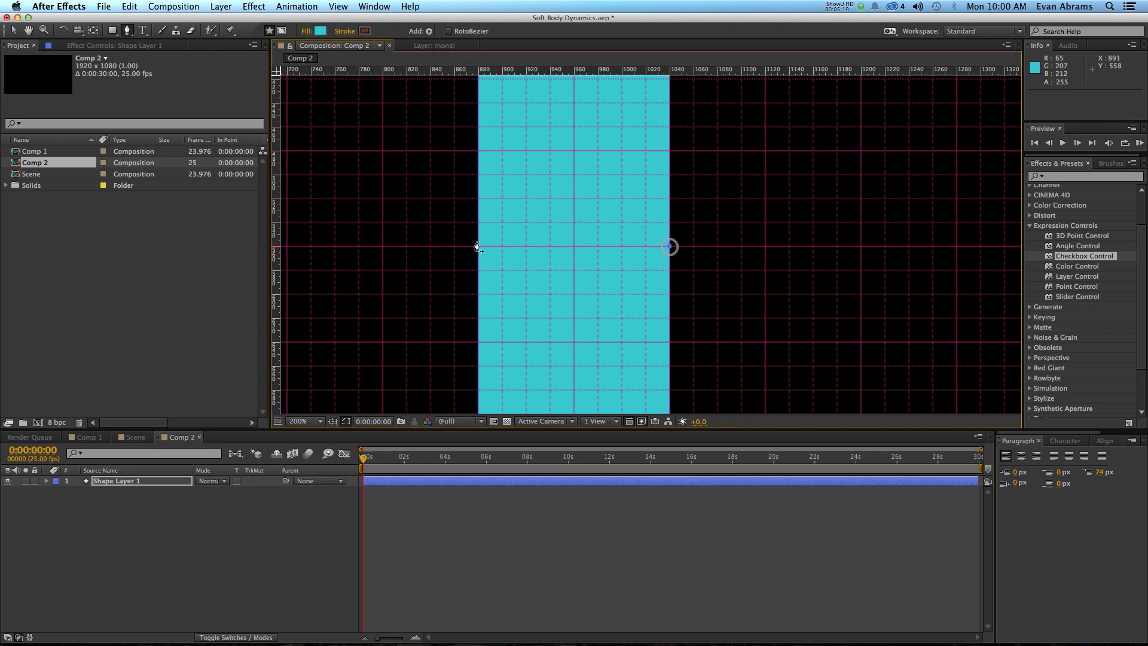
pyautogui.click(479, 245)
pyautogui.press('v')
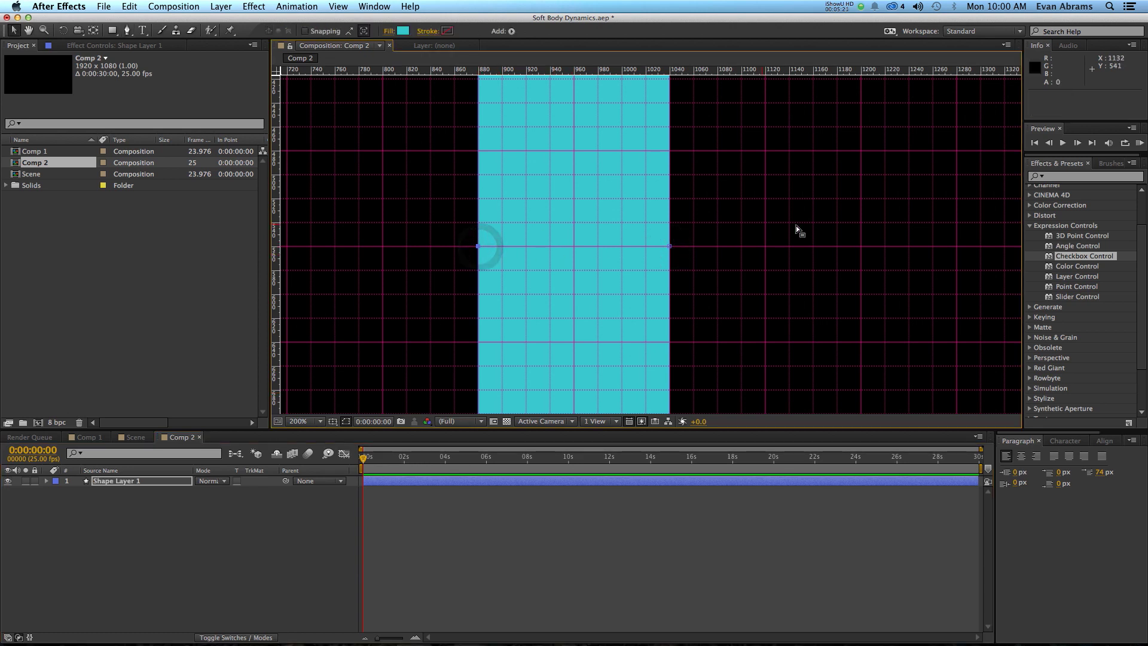
pyautogui.moveTo(680, 246); pyautogui.dragTo(670, 223)
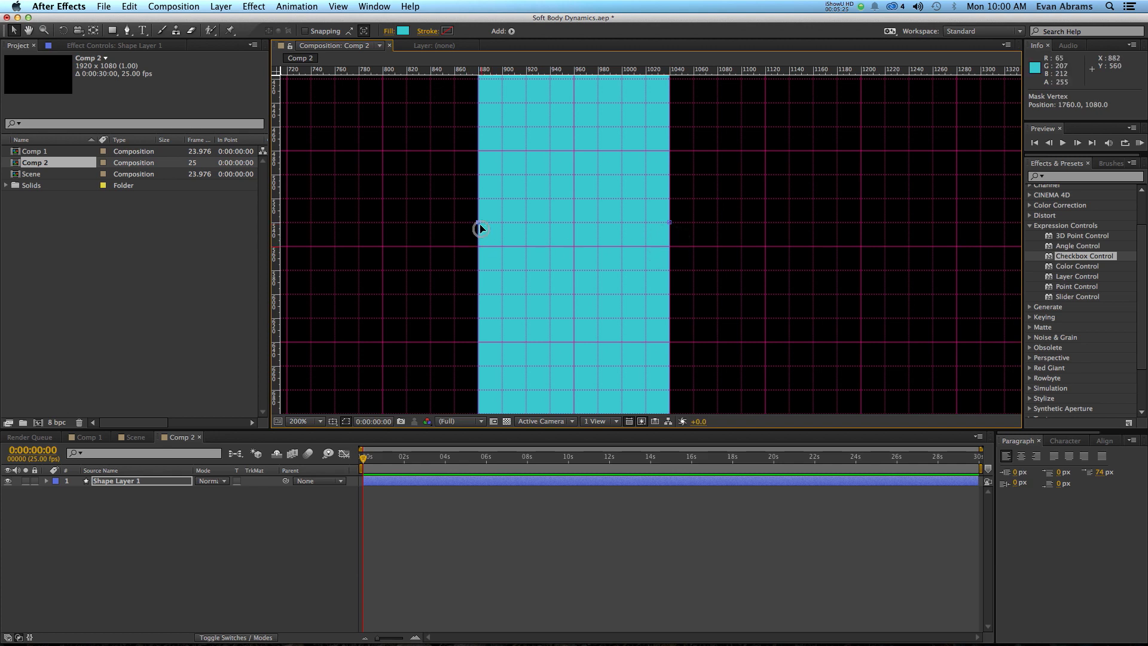
pyautogui.scroll(-3, 536, 193)
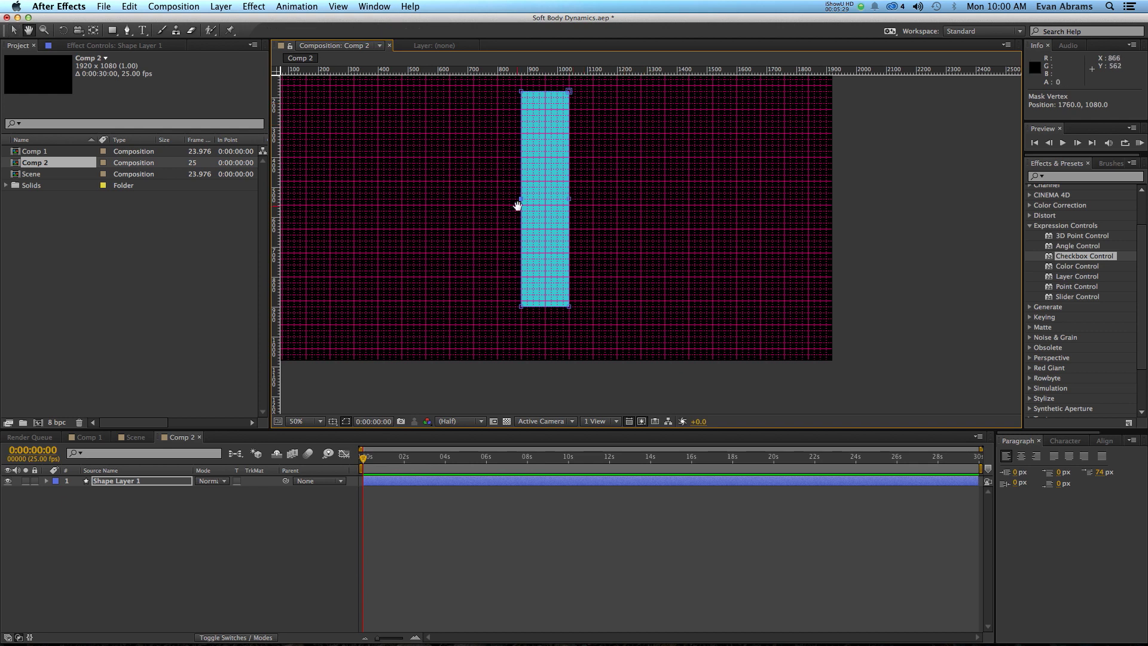
pyautogui.moveTo(518, 206); pyautogui.dragTo(529, 226)
# Select Shape Layer 1 and hide the composition grid
pyautogui.click(400, 482)
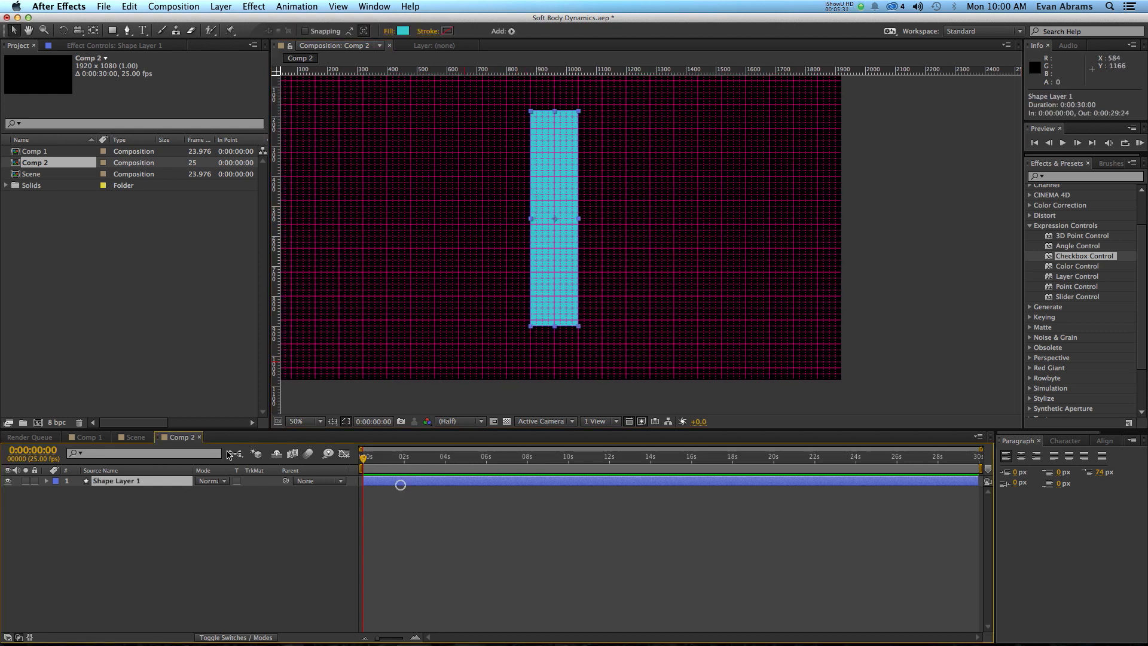
pyautogui.click(347, 422)
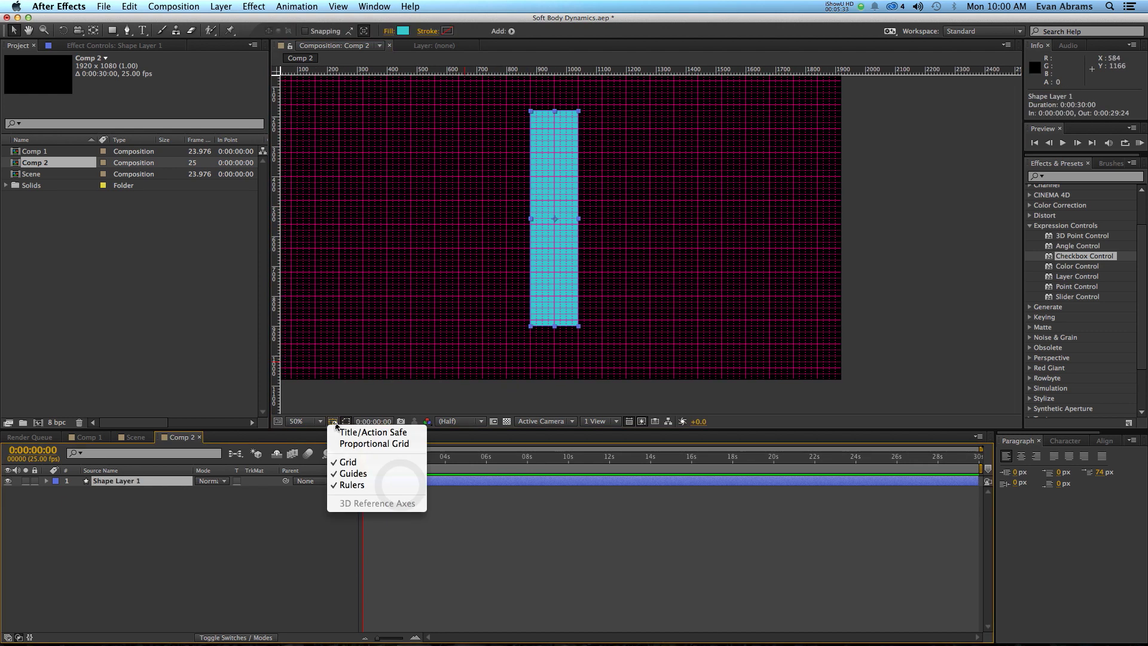
pyautogui.click(347, 462)
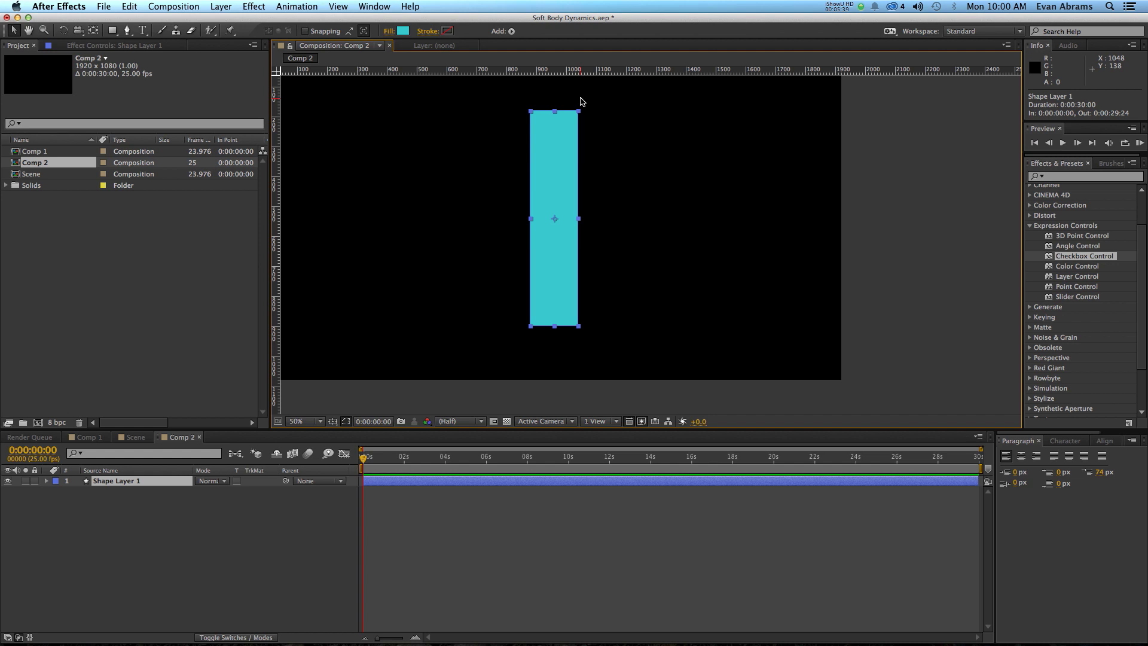
pyautogui.moveTo(651, 242); pyautogui.dragTo(682, 253)
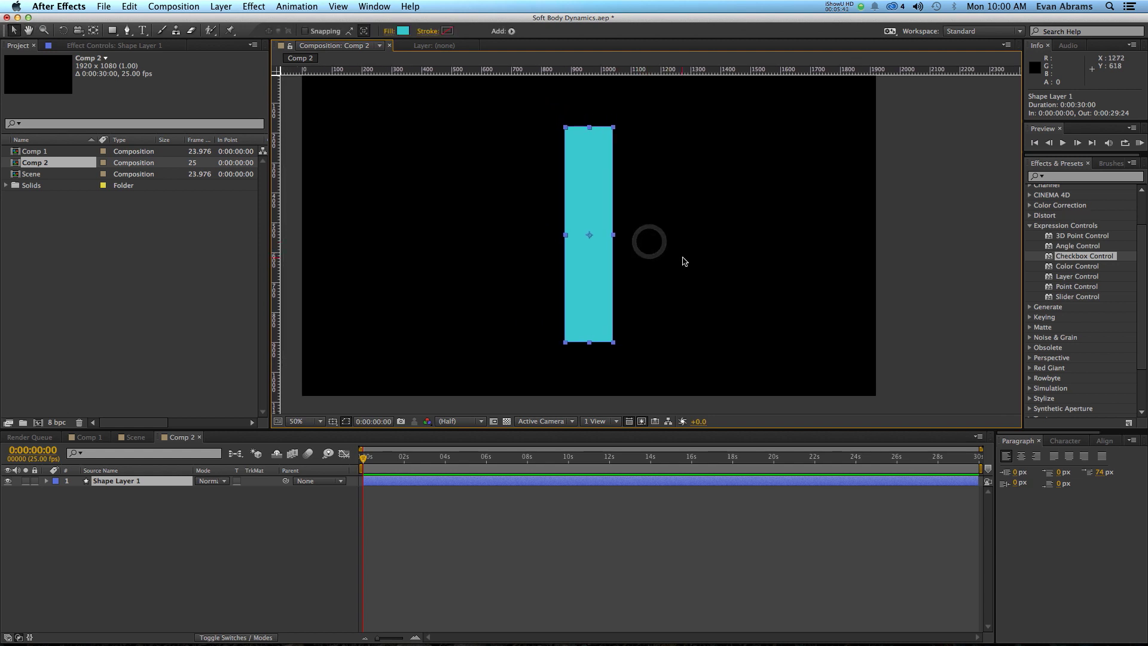
# Keyframe Position at centre (960) at 0:20 and at X -100 at 0s
pyautogui.press('p')
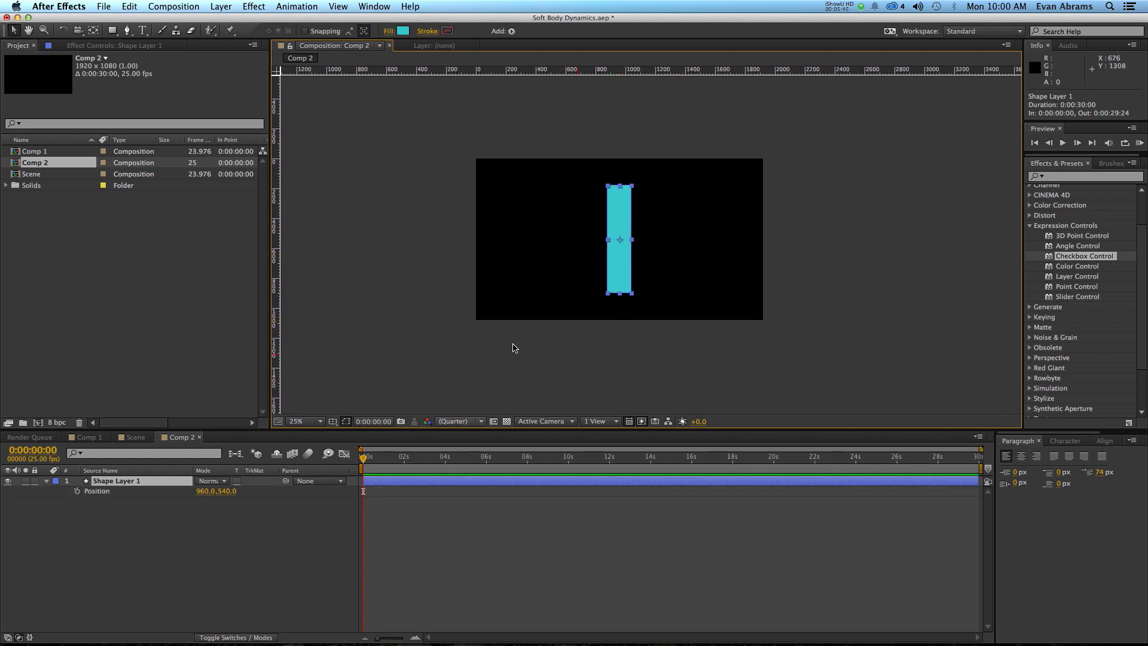
pyautogui.click(77, 491)
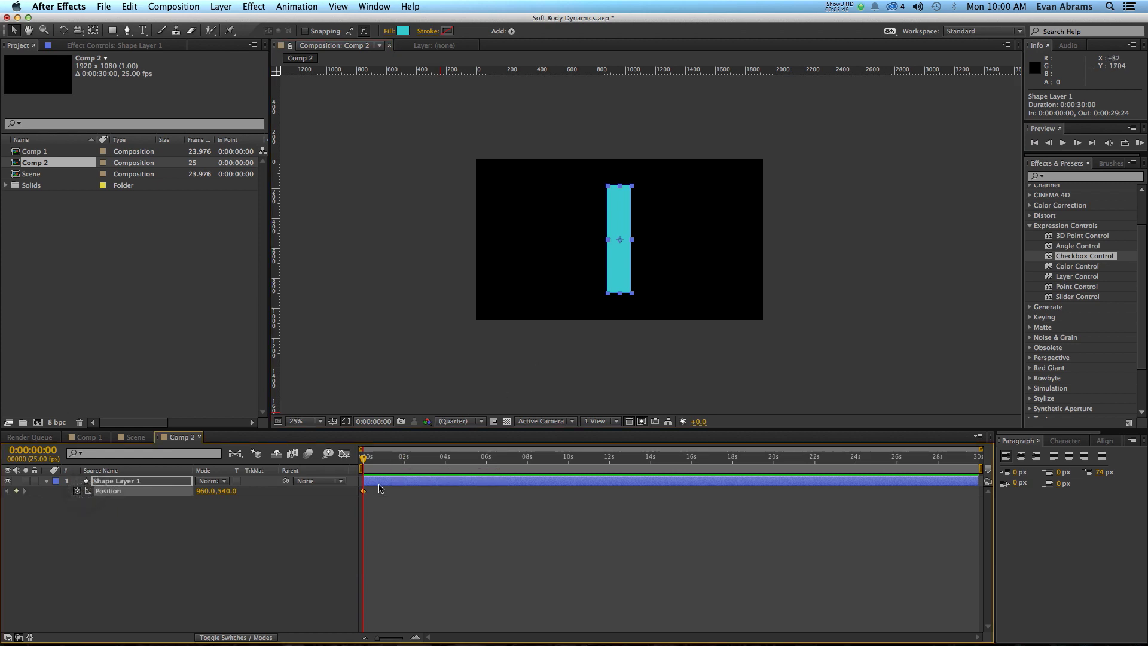
pyautogui.scroll(5, 377, 489)
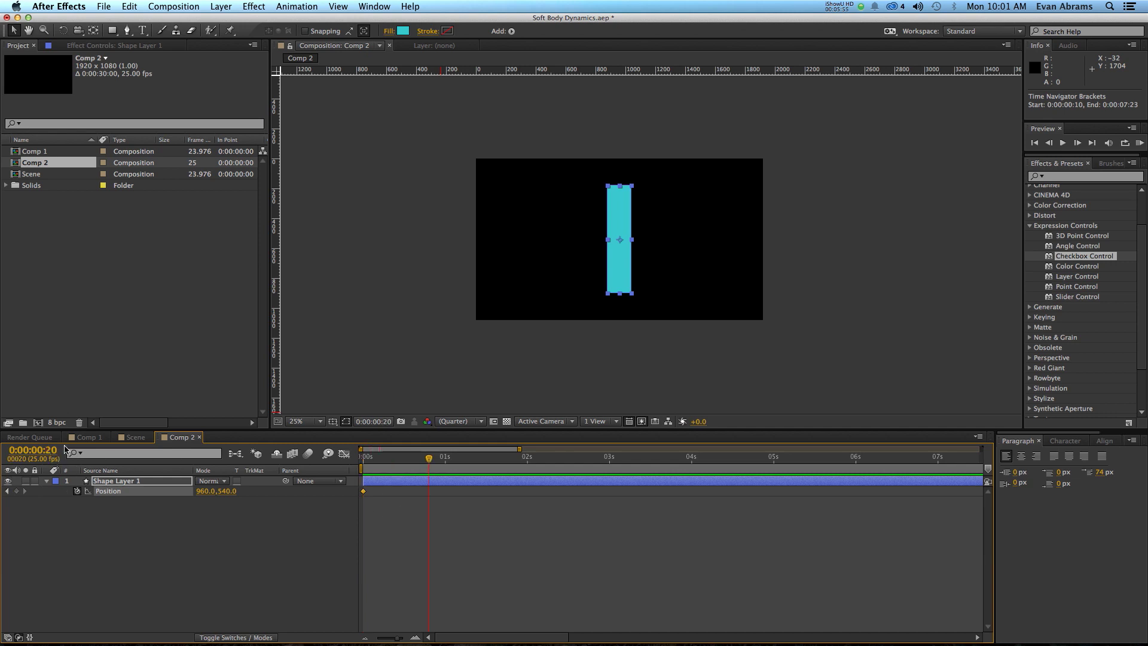
pyautogui.moveTo(362, 491); pyautogui.dragTo(392, 495)
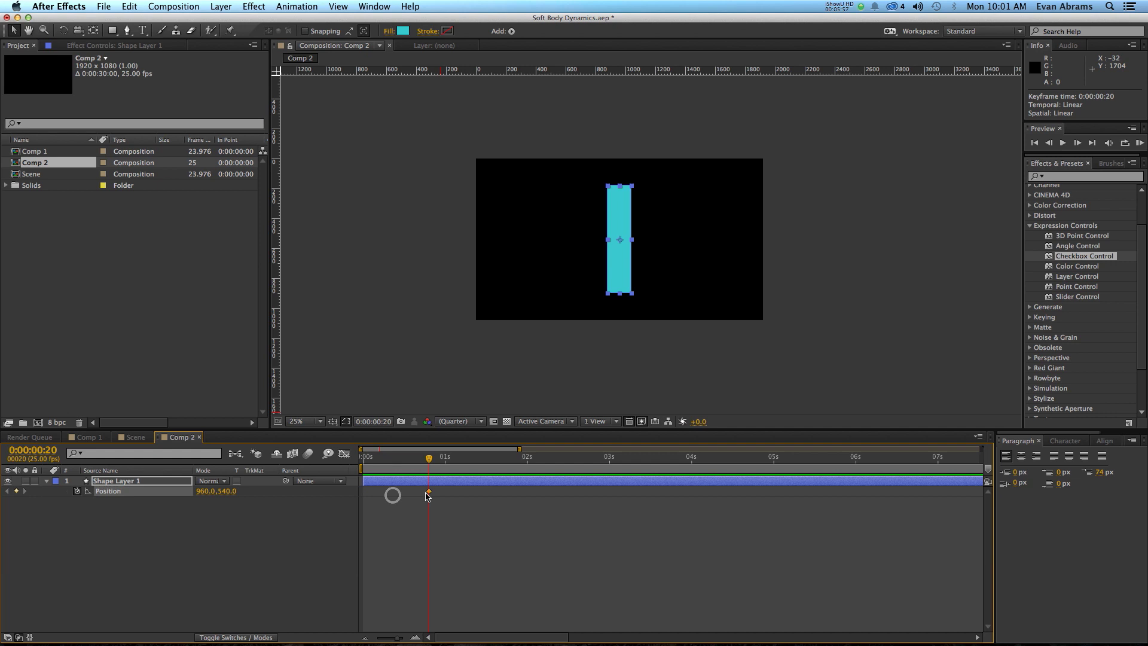
pyautogui.click(362, 457)
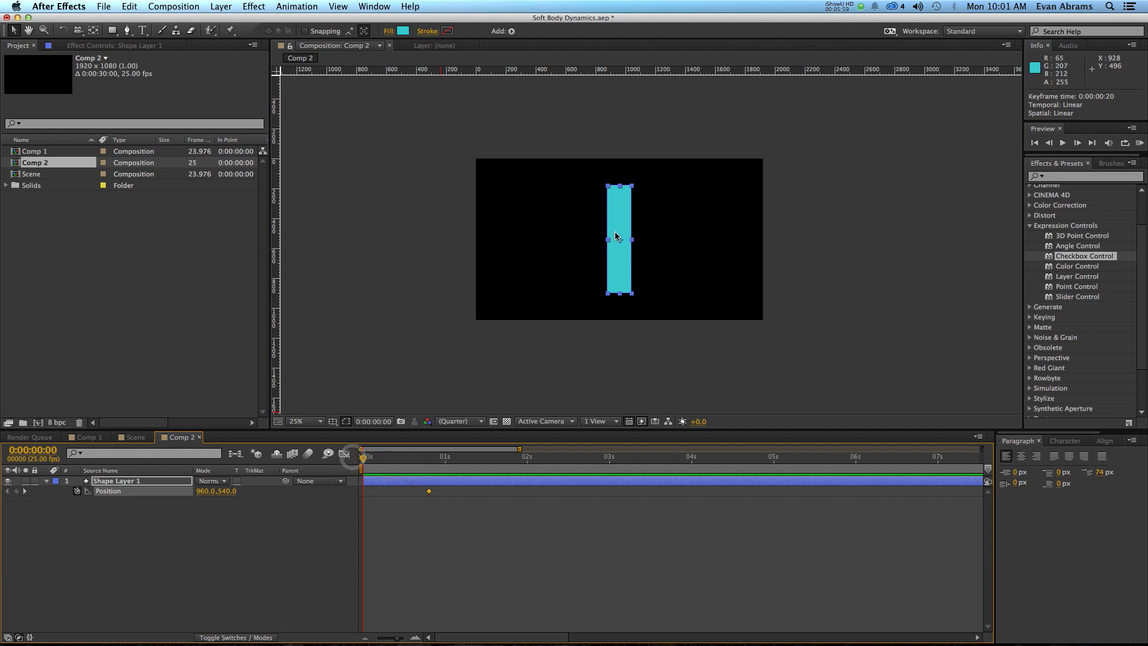
pyautogui.moveTo(622, 243); pyautogui.dragTo(465, 253)
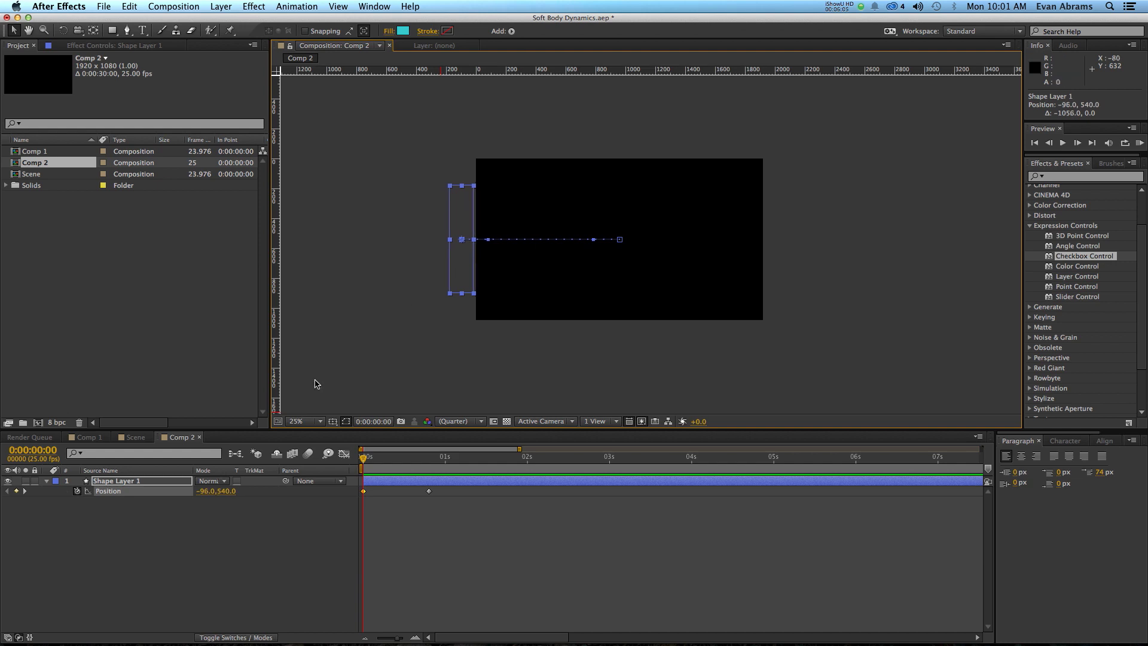
pyautogui.click(207, 492)
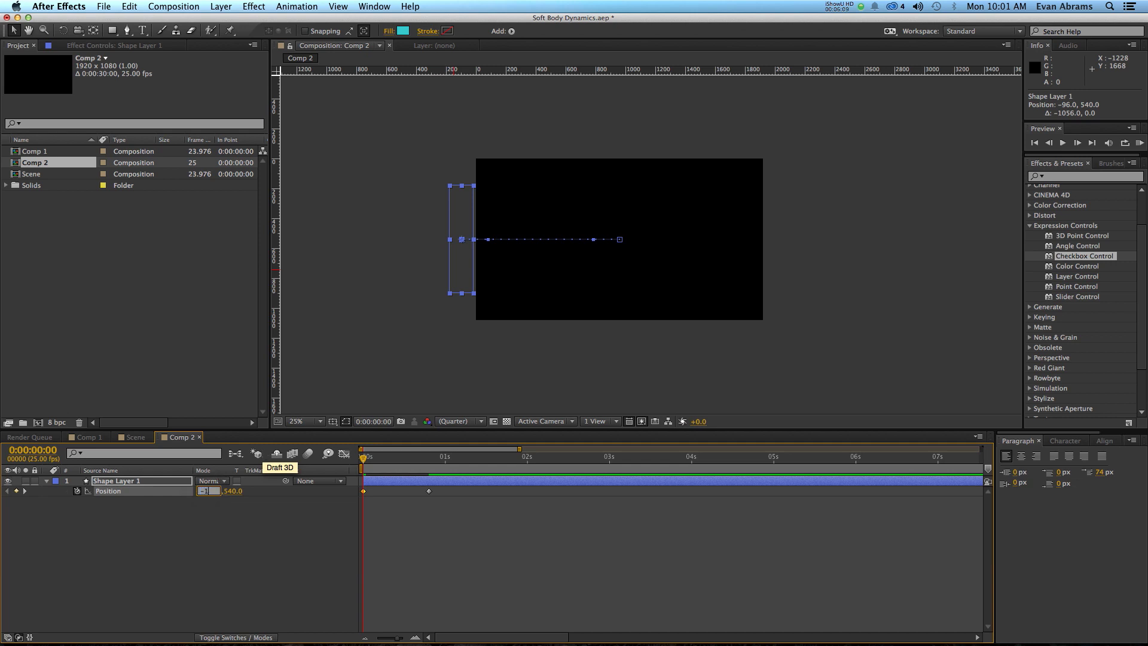
pyautogui.write('-100')
pyautogui.press('Return')
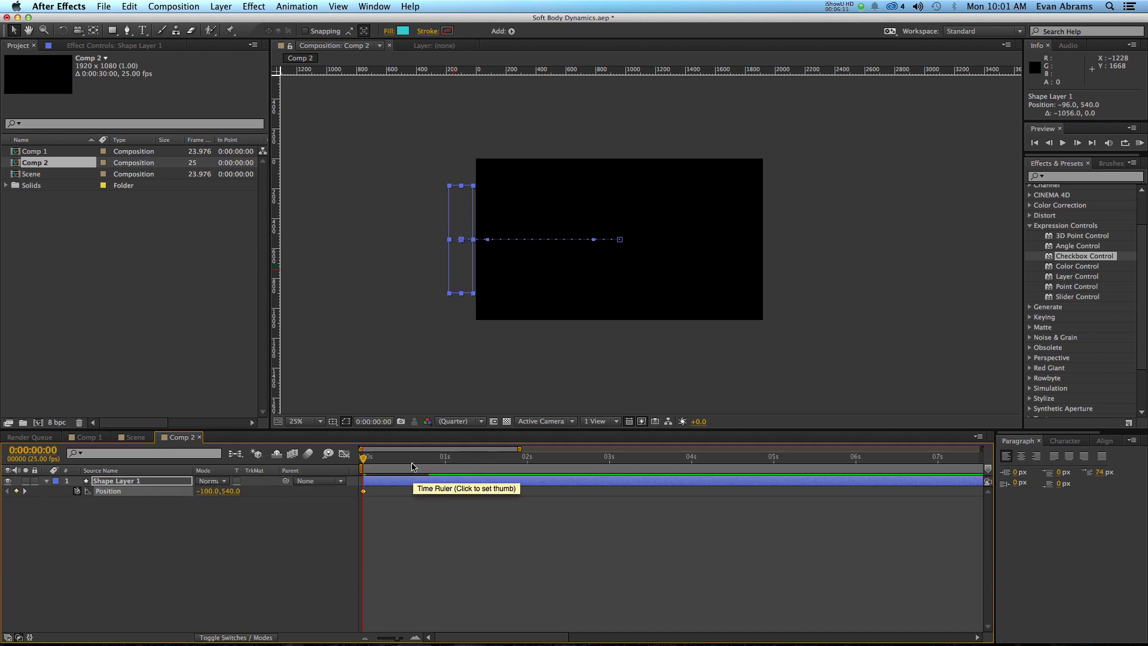
# Keyframe the bar exiting right to 2020 at 2:20, then preview the slide
pyautogui.click(423, 461)
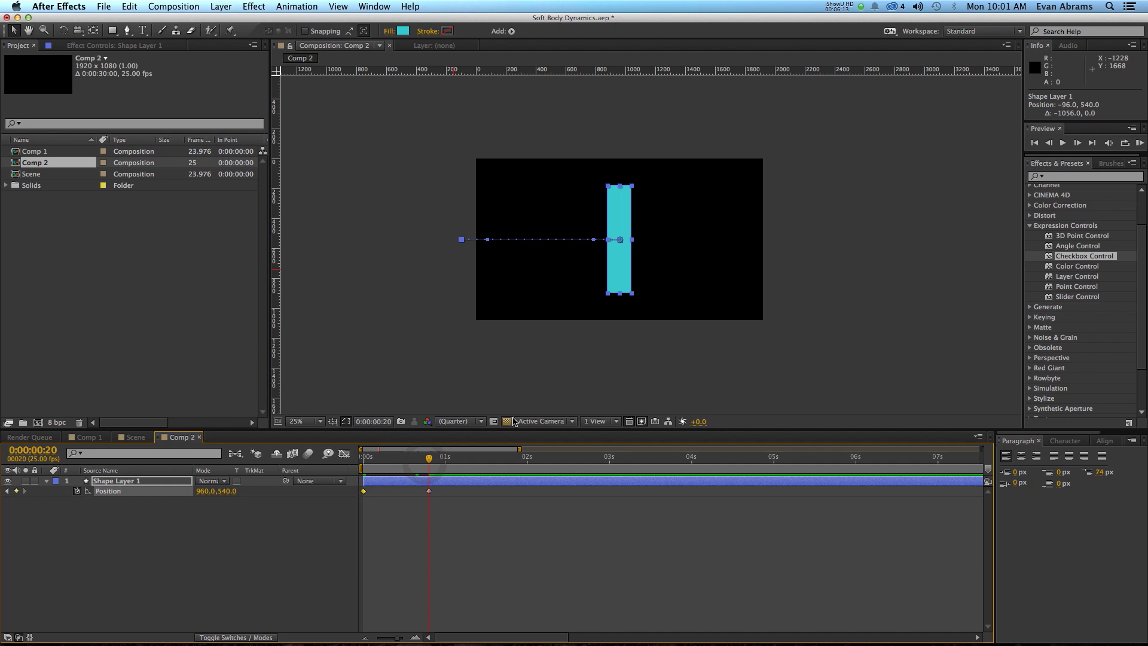
pyautogui.hotkey('shift', 'pagedown')
pyautogui.moveTo(202, 494); pyautogui.dragTo(794, 447)
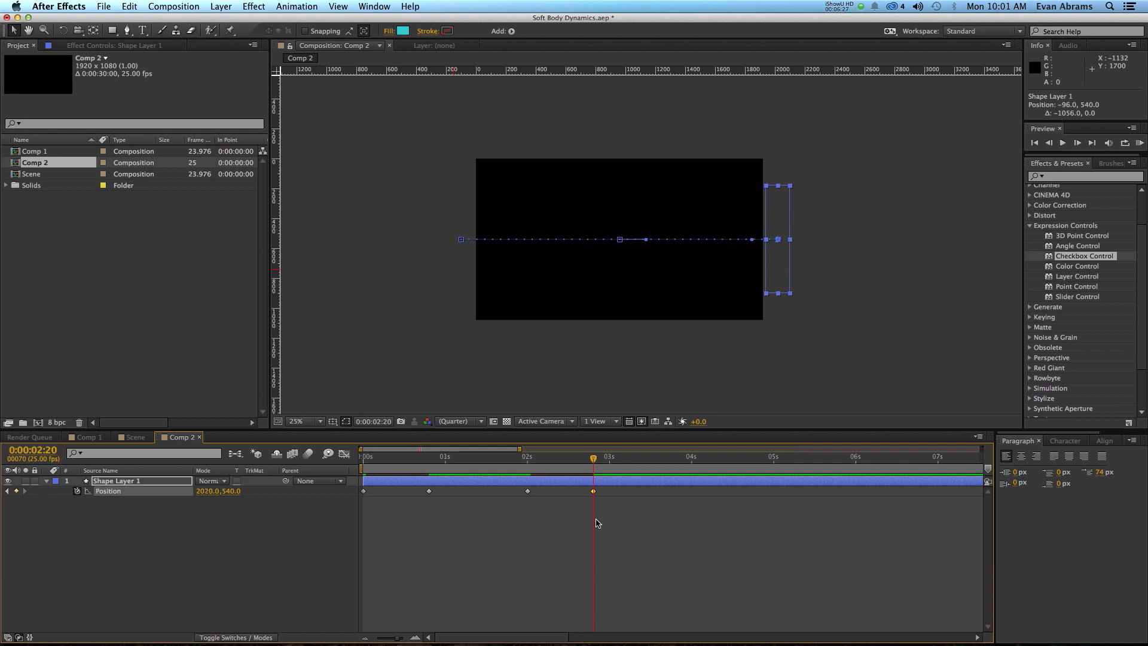
pyautogui.click(589, 522)
pyautogui.moveTo(517, 460); pyautogui.dragTo(449, 461)
pyautogui.press('space')
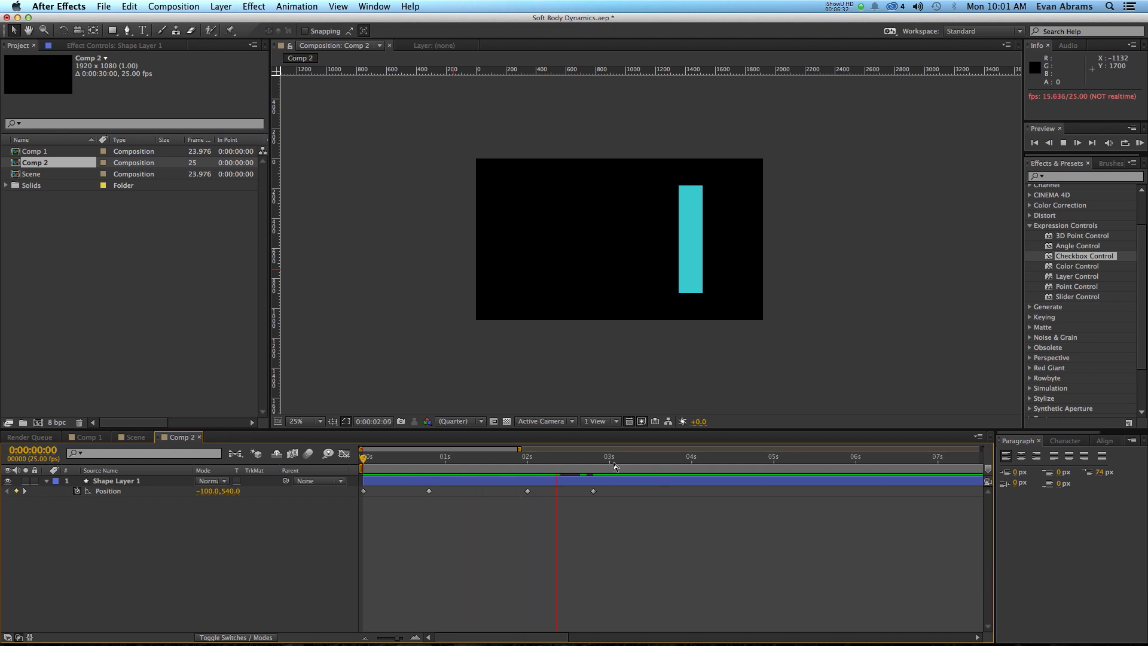
# In the Position speed graph, apply Easy Ease to the first keyframe and preview
pyautogui.moveTo(607, 461); pyautogui.dragTo(593, 461)
pyautogui.click(156, 494)
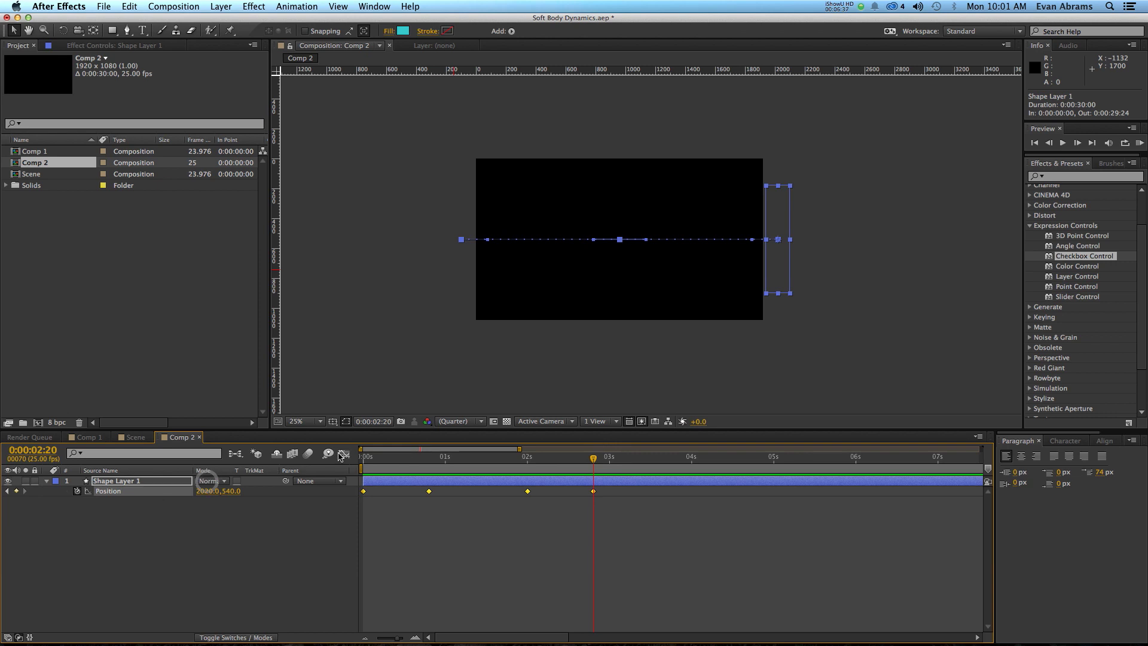
pyautogui.click(344, 453)
pyautogui.click(363, 484)
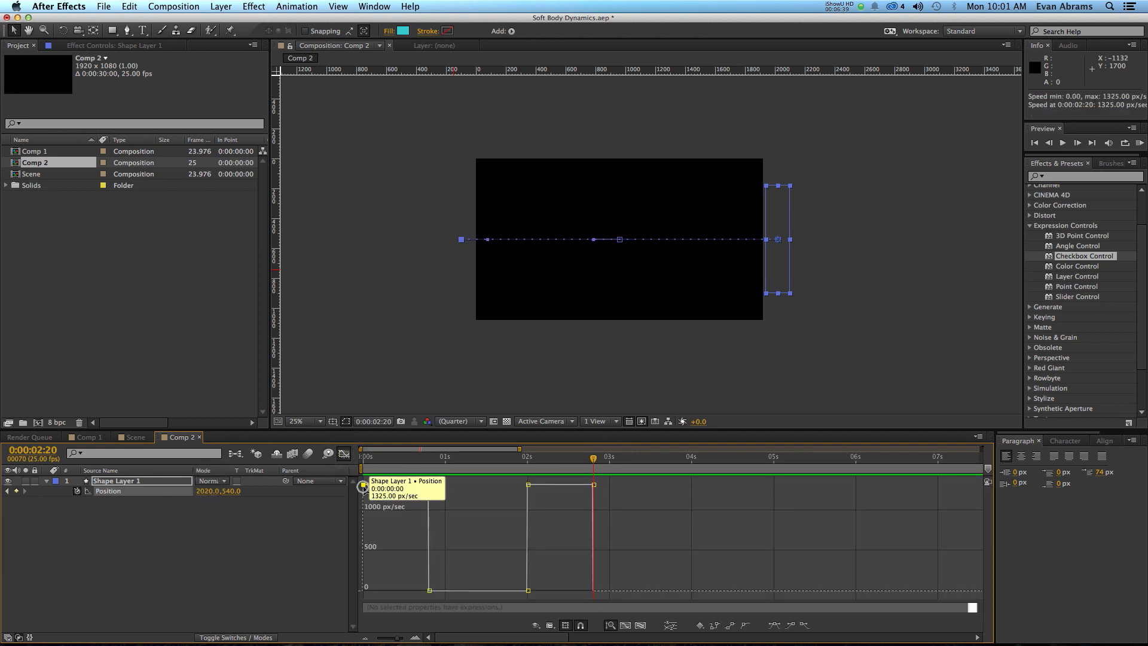
pyautogui.click(773, 624)
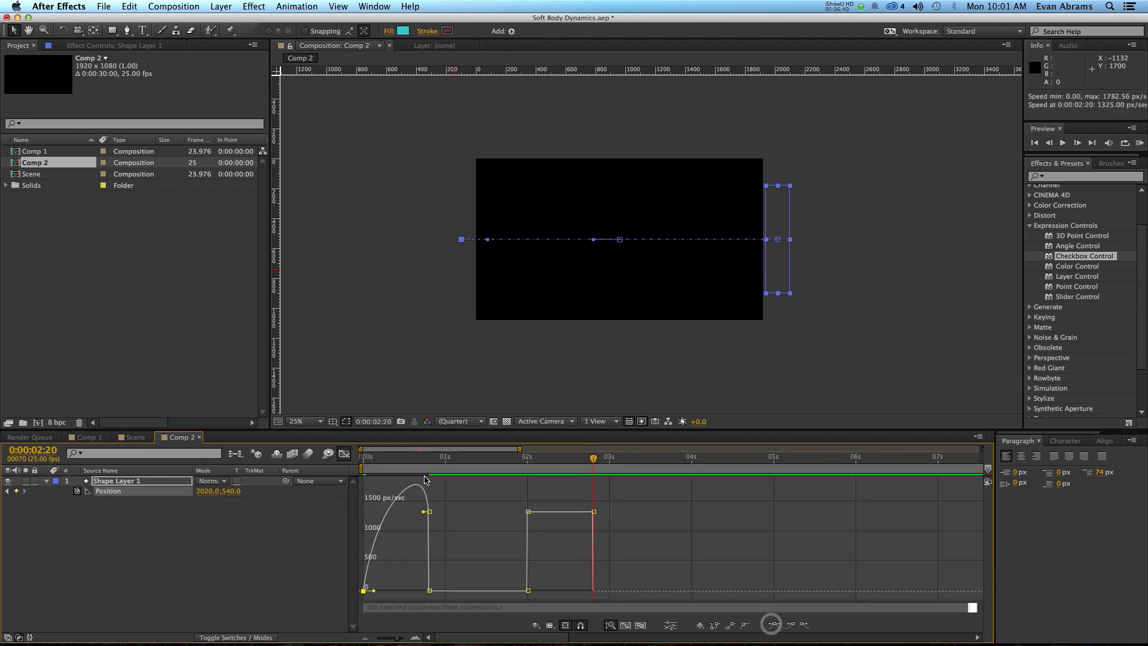
pyautogui.click(364, 463)
pyautogui.press('space')
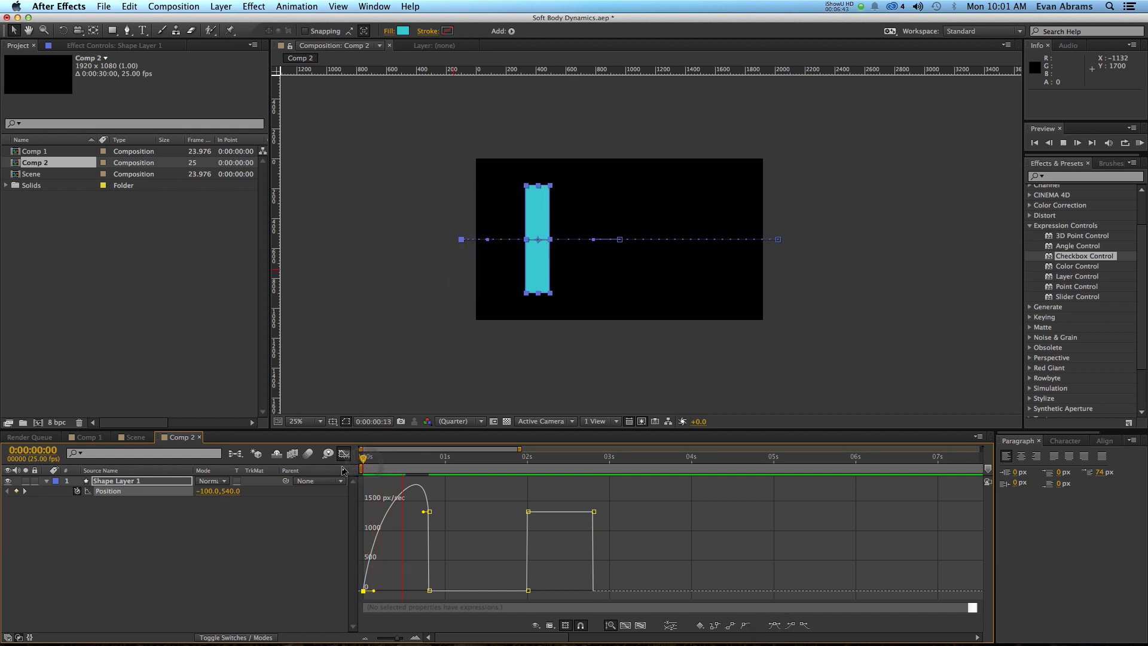
pyautogui.press('space')
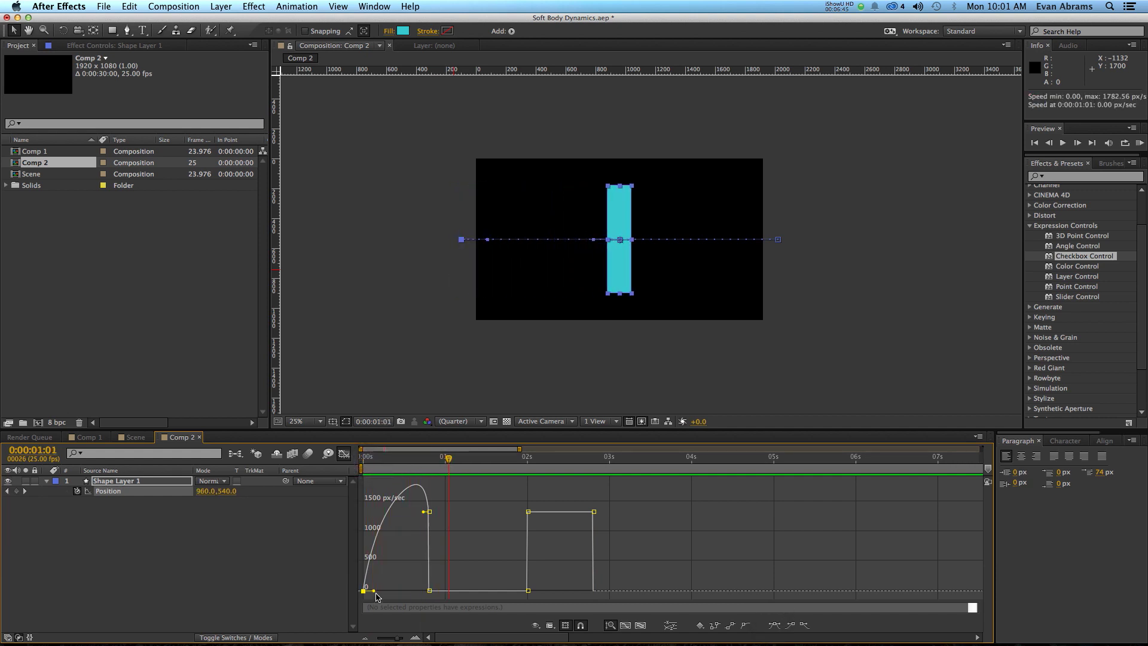
# Widen the first keyframe's ease influence and preview the slide-in
pyautogui.moveTo(375, 591); pyautogui.dragTo(396, 591)
pyautogui.click(397, 459)
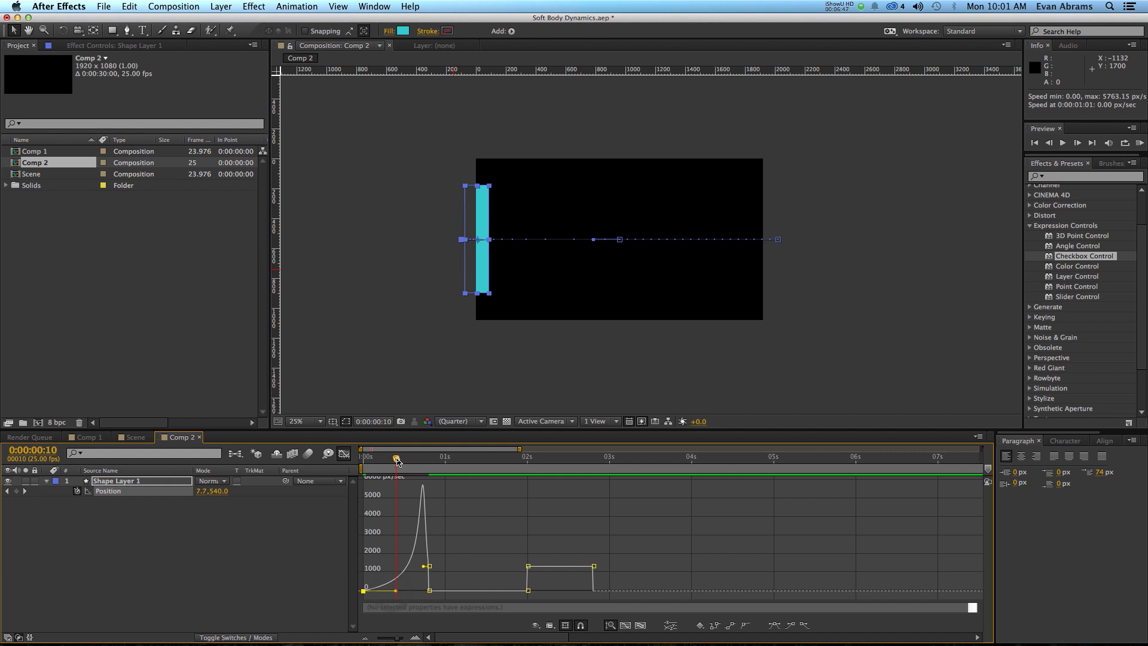
pyautogui.press('space')
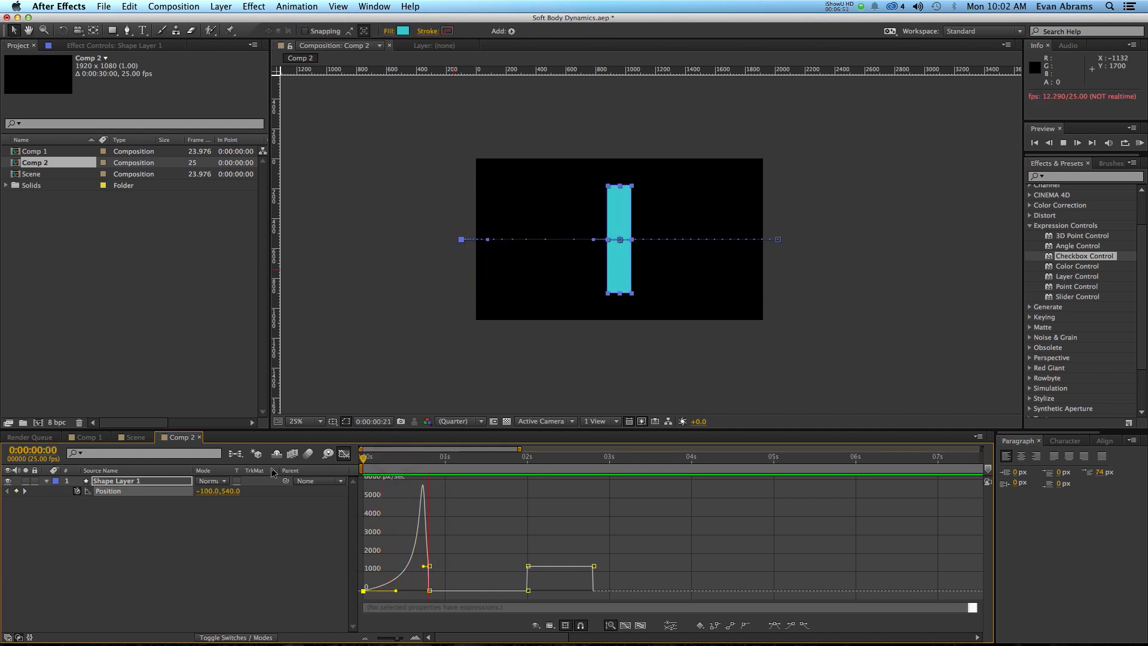
pyautogui.press('space')
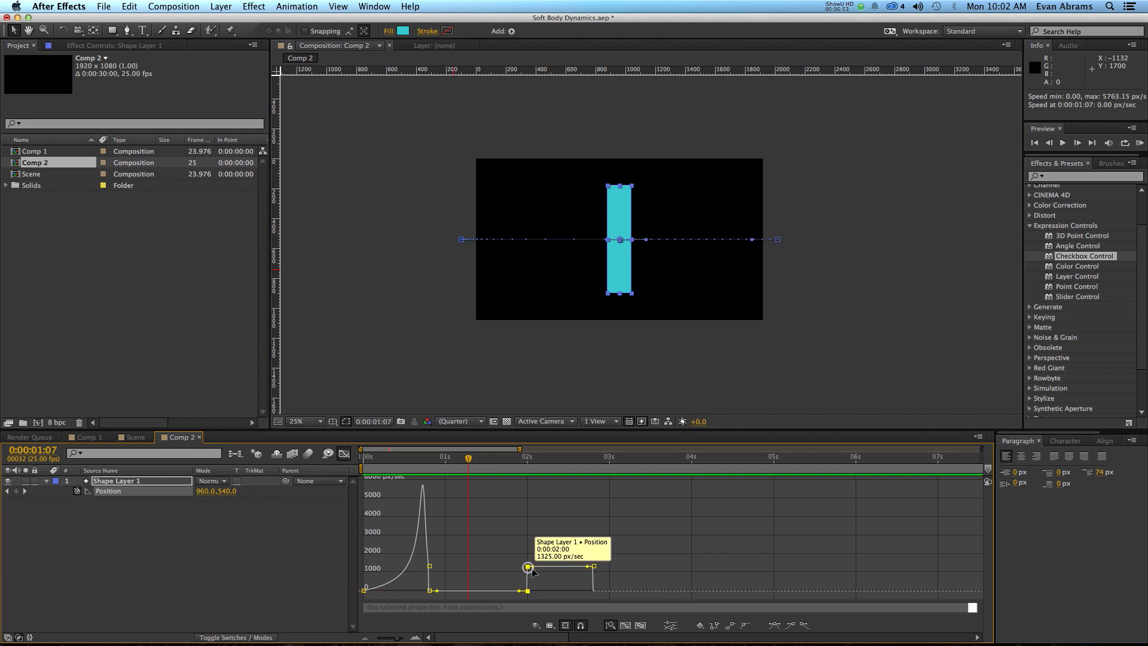
# Ease the 2-second keyframe, stretch its outgoing influence, and preview the exit
pyautogui.click(528, 567)
pyautogui.click(775, 624)
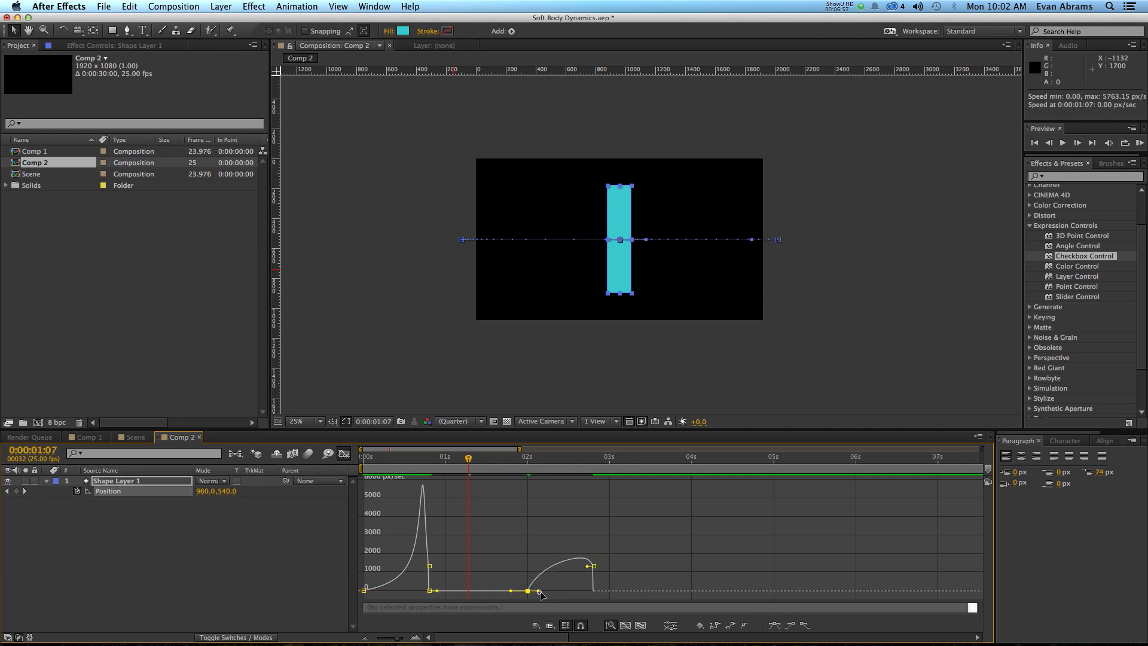
pyautogui.moveTo(540, 592); pyautogui.dragTo(560, 591)
pyautogui.click(521, 464)
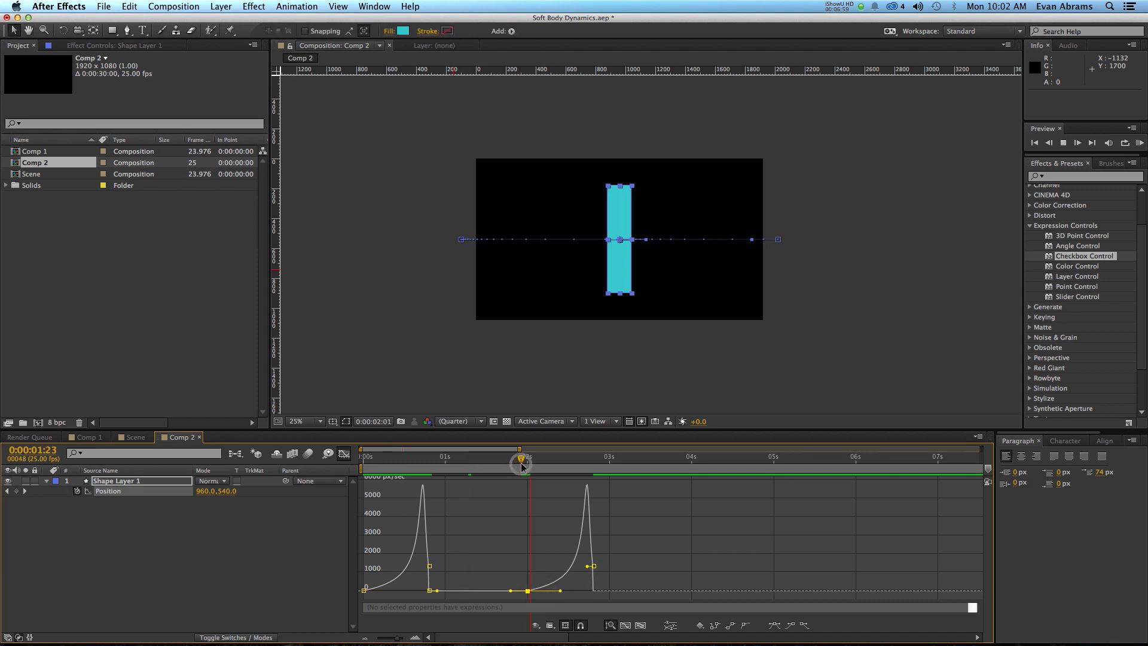
pyautogui.press('space')
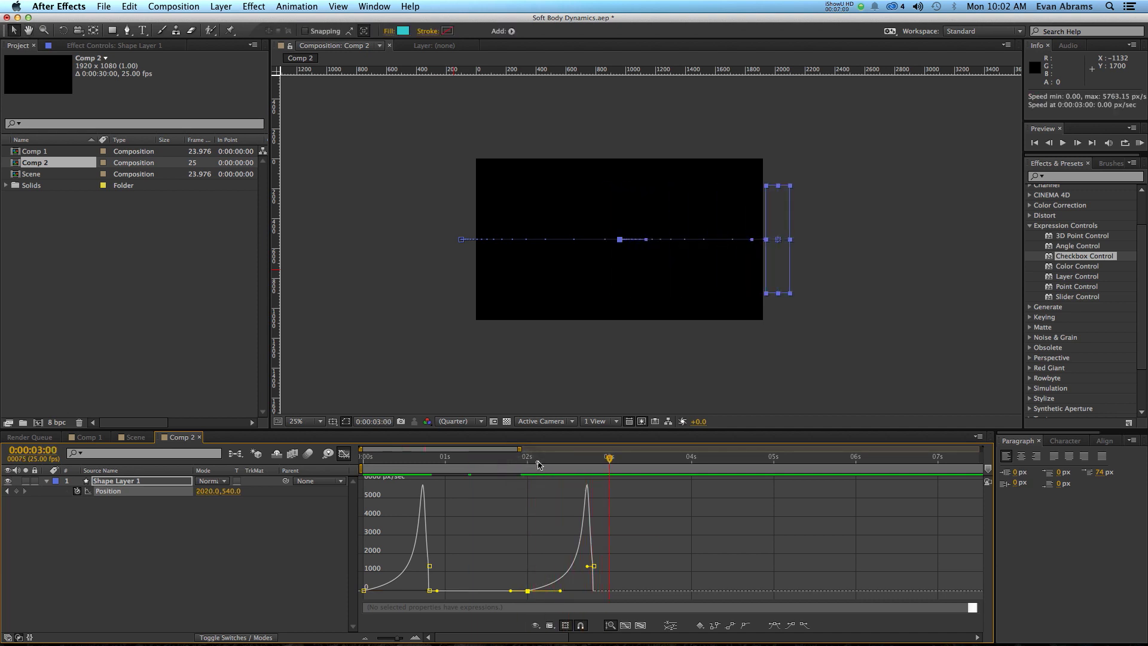
pyautogui.moveTo(538, 465); pyautogui.dragTo(554, 465)
pyautogui.click(342, 453)
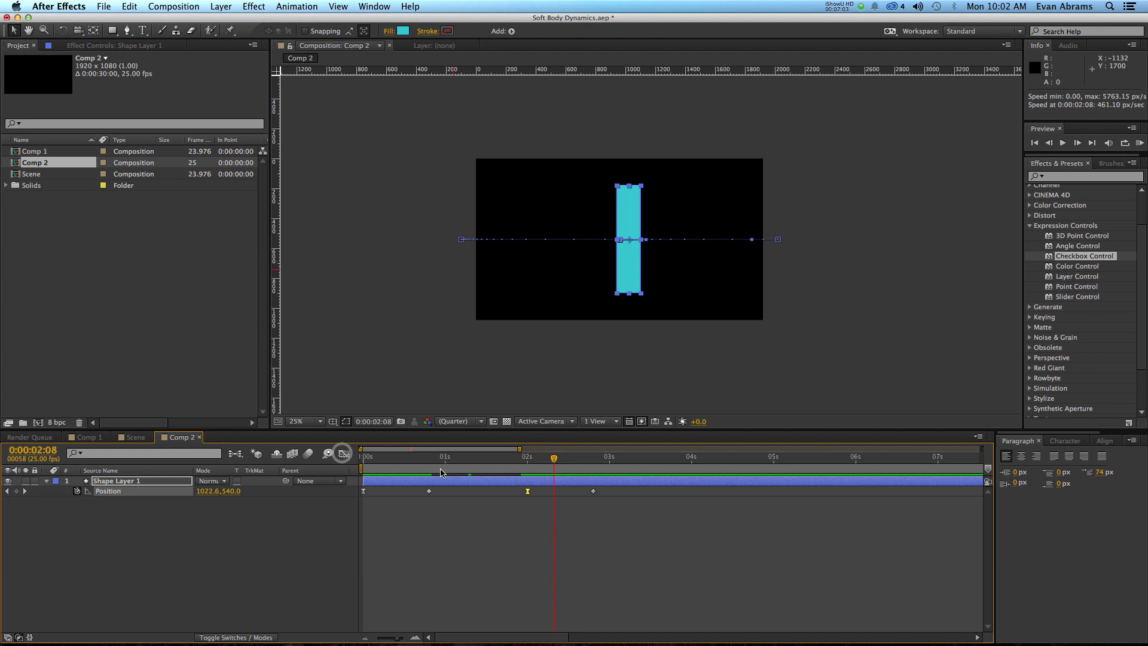
pyautogui.press('Home')
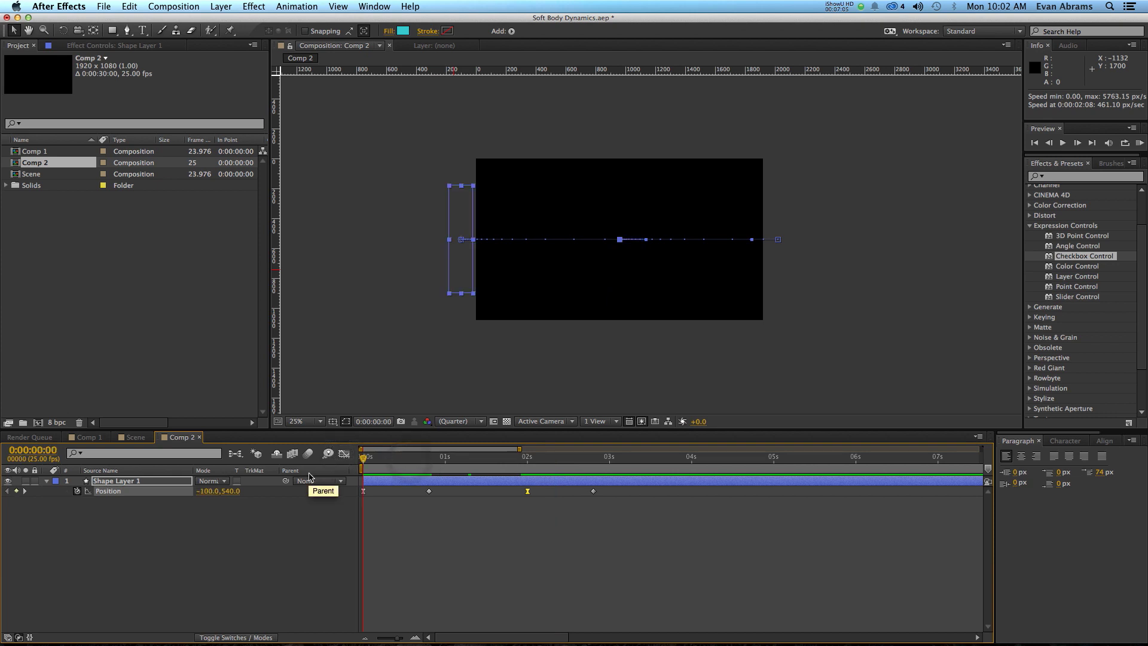
pyautogui.press('space')
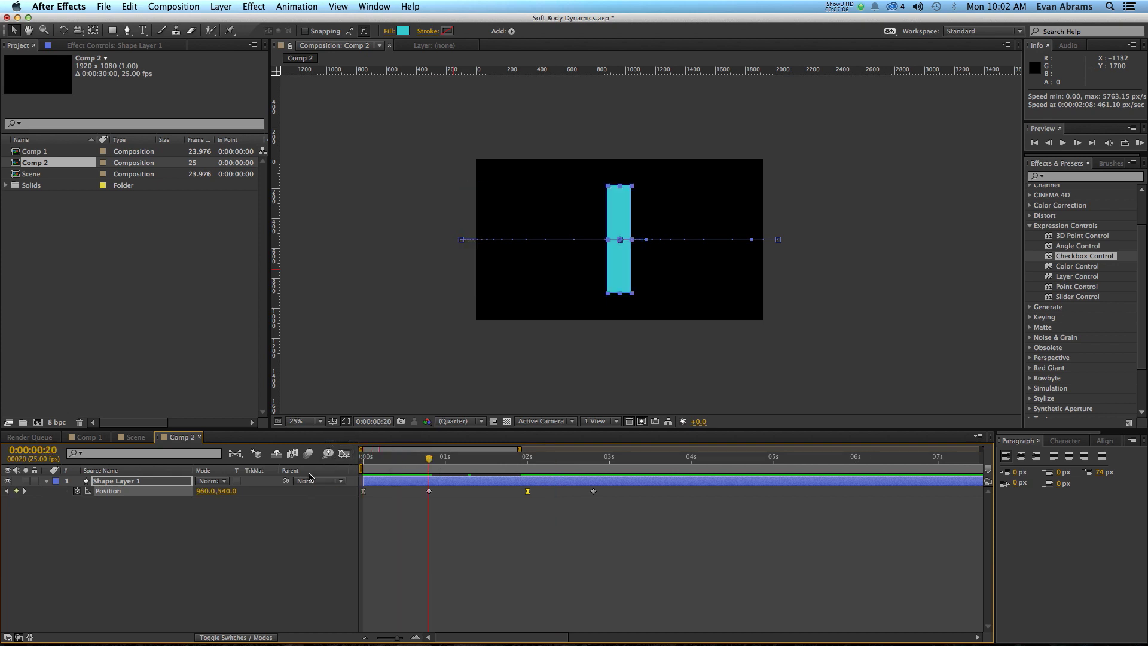
pyautogui.click(504, 575)
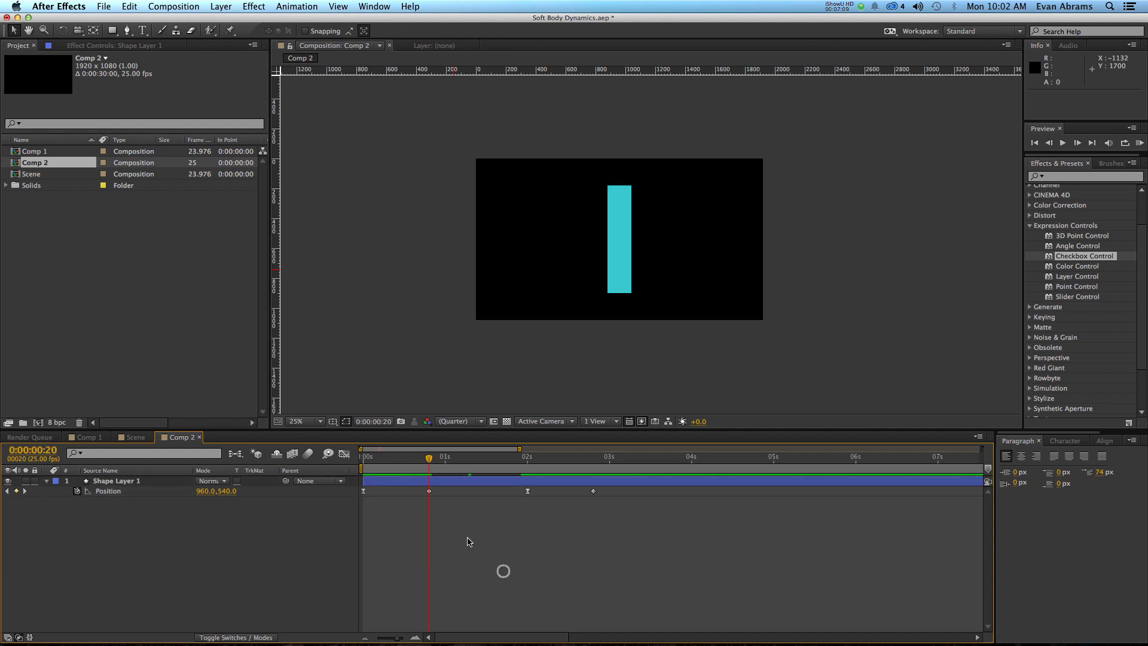
pyautogui.click(428, 491)
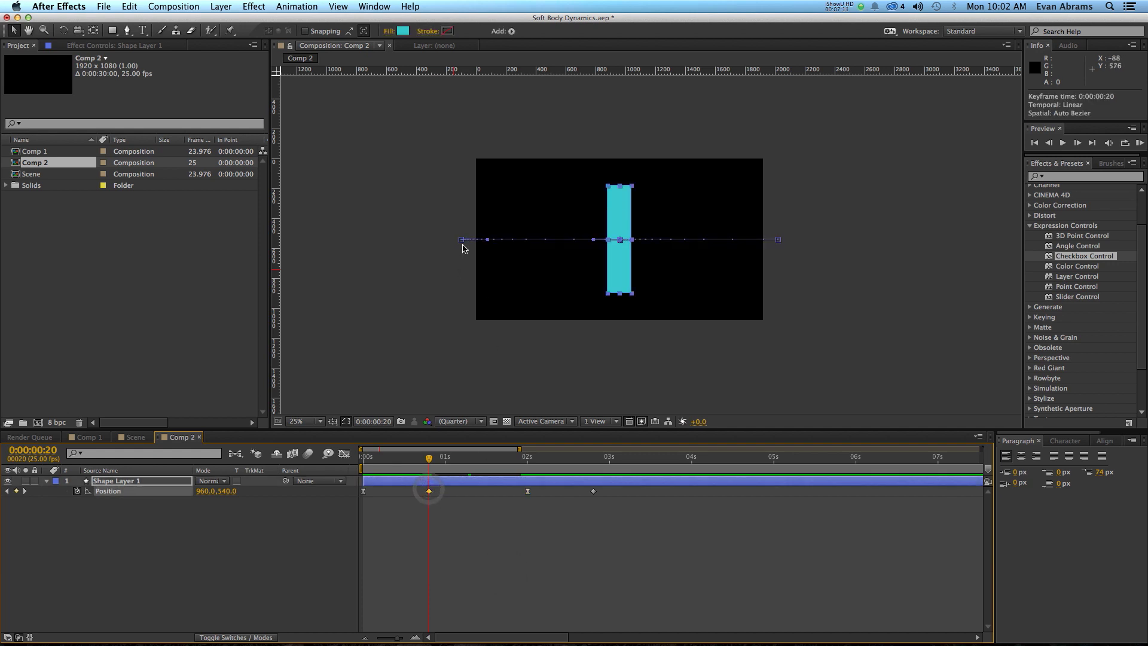
pyautogui.press('.')
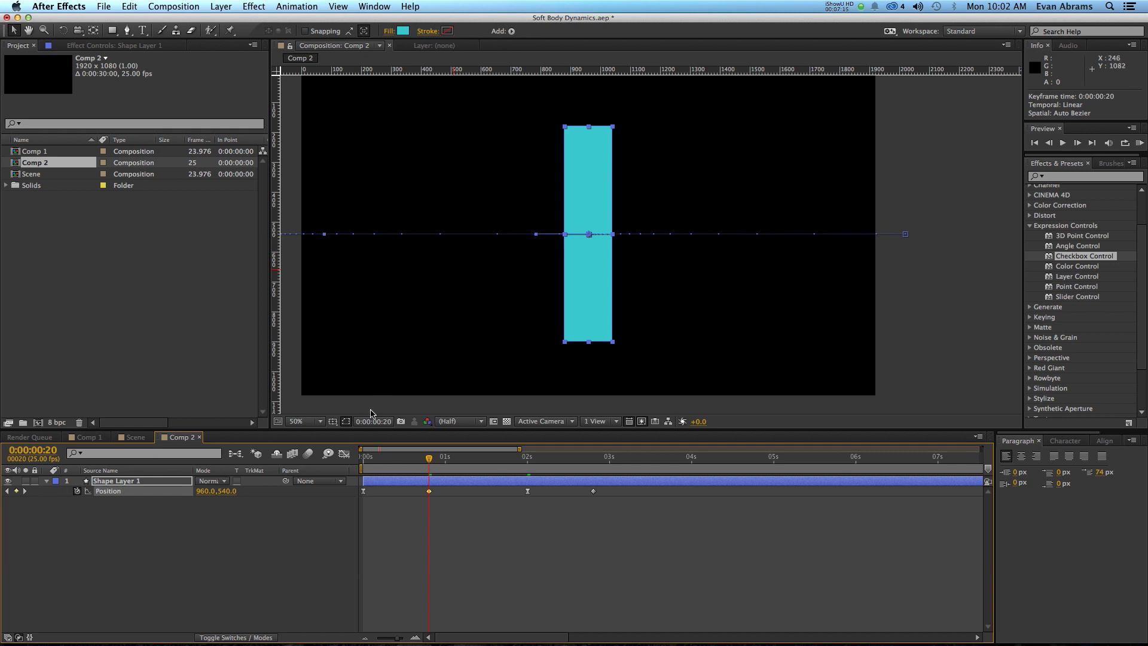
pyautogui.moveTo(366, 456); pyautogui.dragTo(419, 461)
pyautogui.press('space')
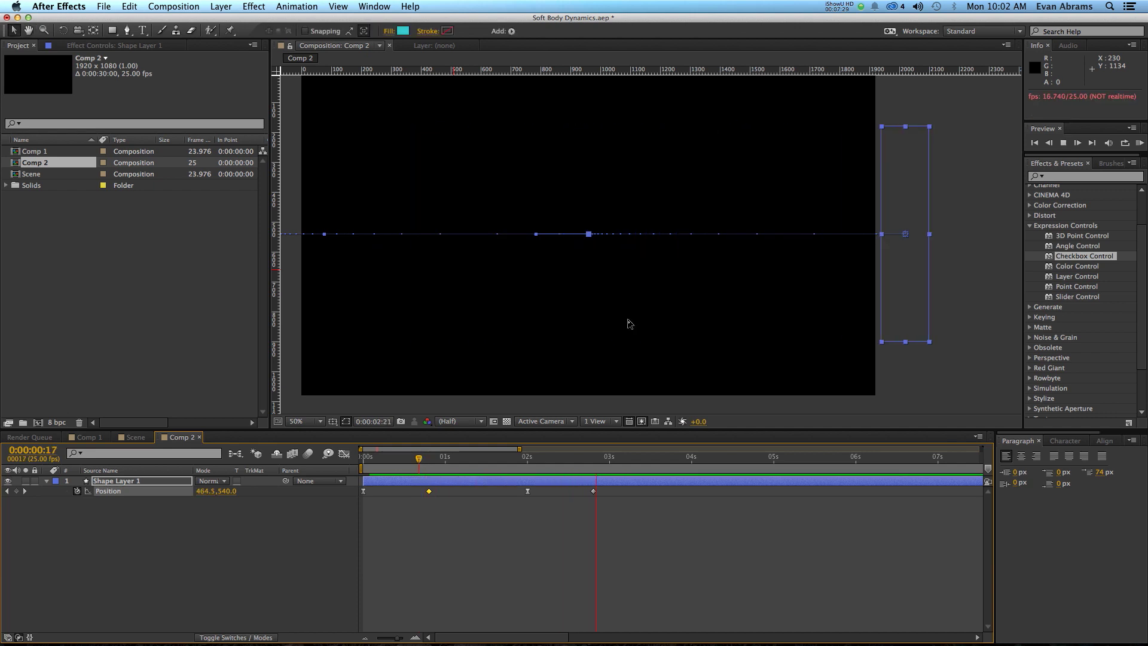
pyautogui.press('space')
pyautogui.moveTo(563, 470); pyautogui.dragTo(429, 464)
# Reveal Shape Layer 1's Path 1 property and set its first Path keyframe at 0:00:00:20
pyautogui.click(436, 482)
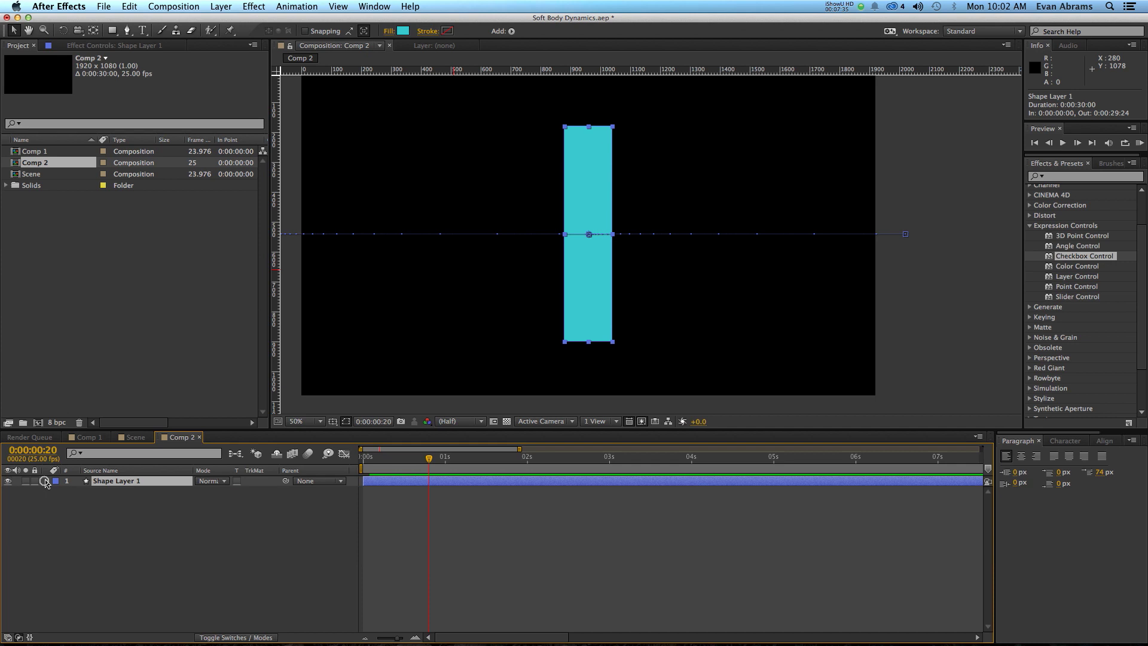
pyautogui.click(46, 481)
pyautogui.click(56, 493)
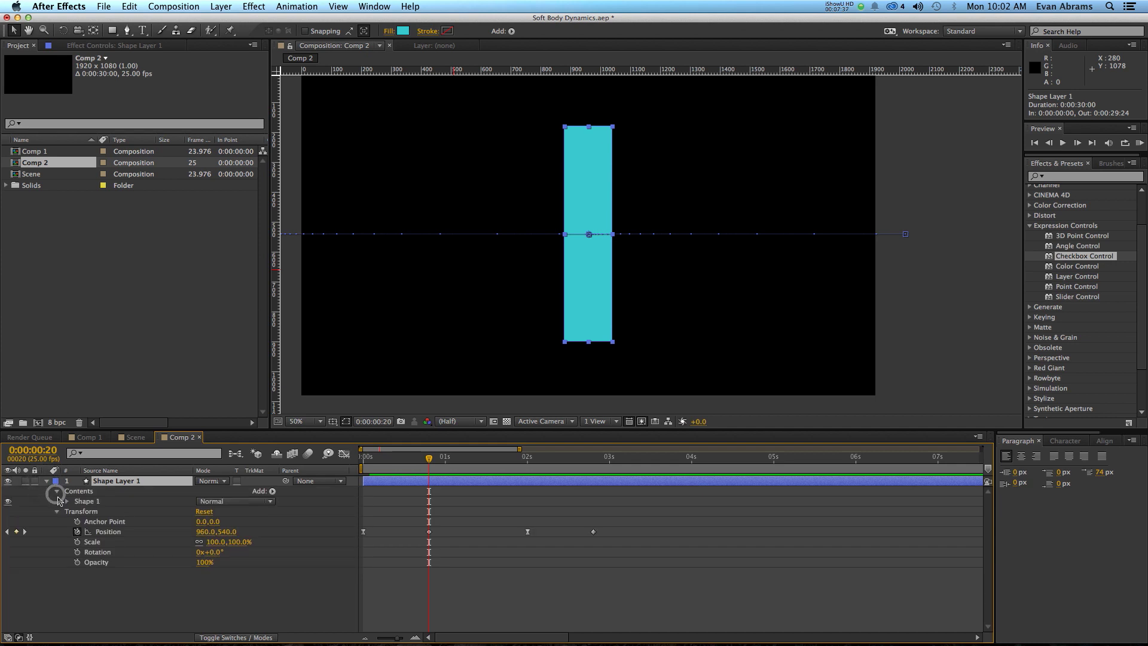
pyautogui.click(65, 503)
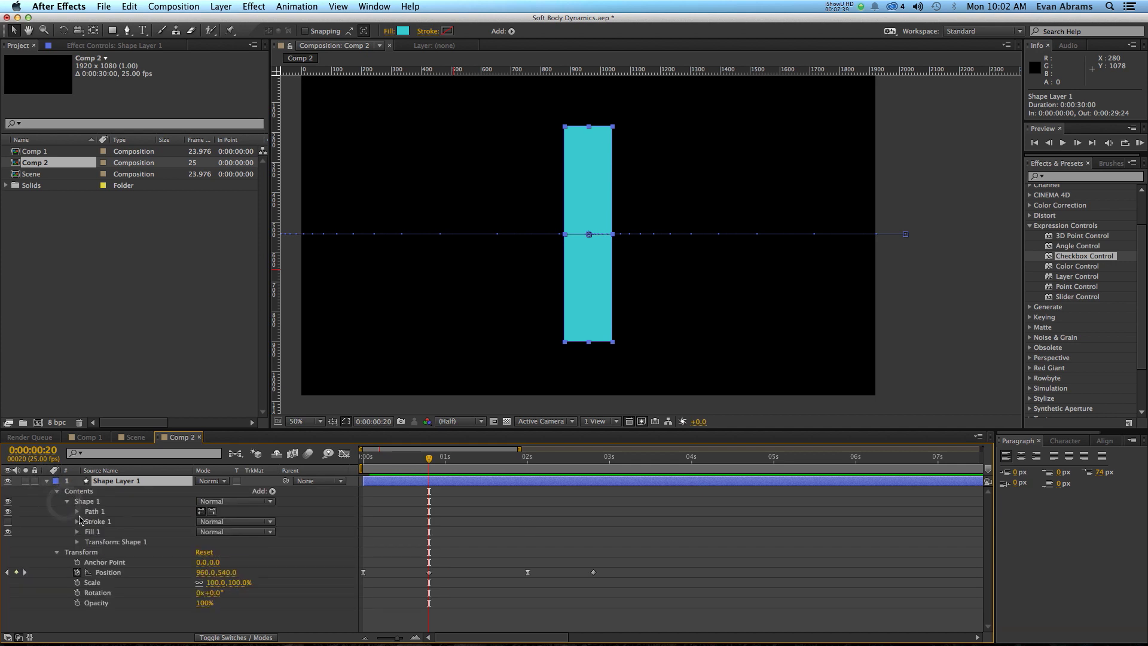
pyautogui.click(77, 513)
pyautogui.click(106, 522)
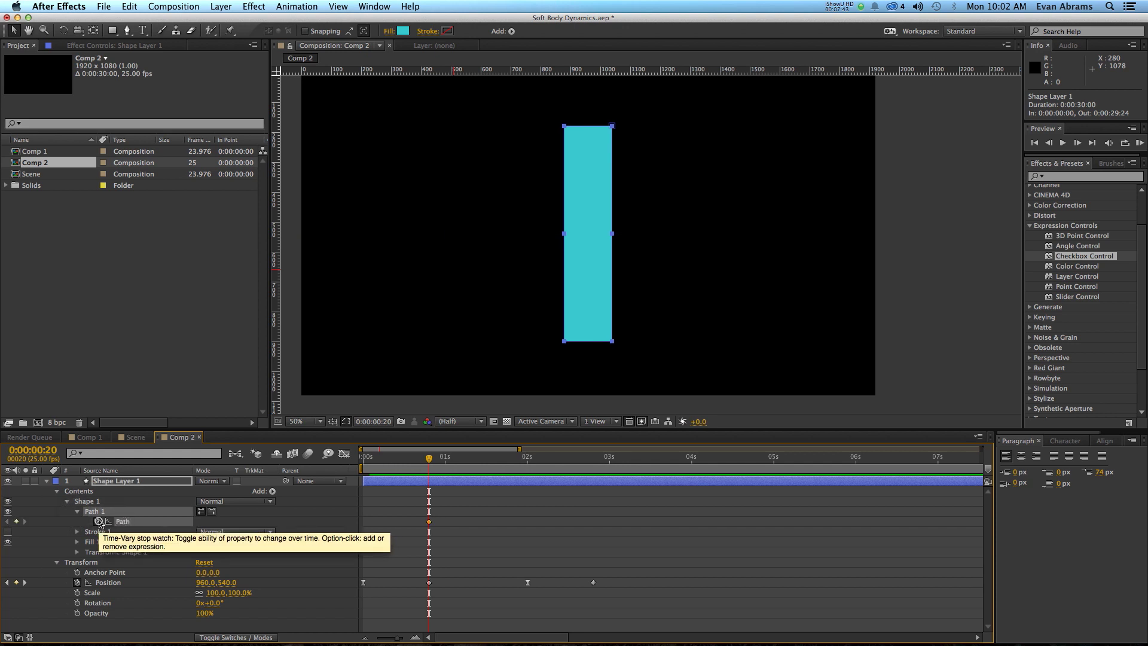
pyautogui.click(98, 521)
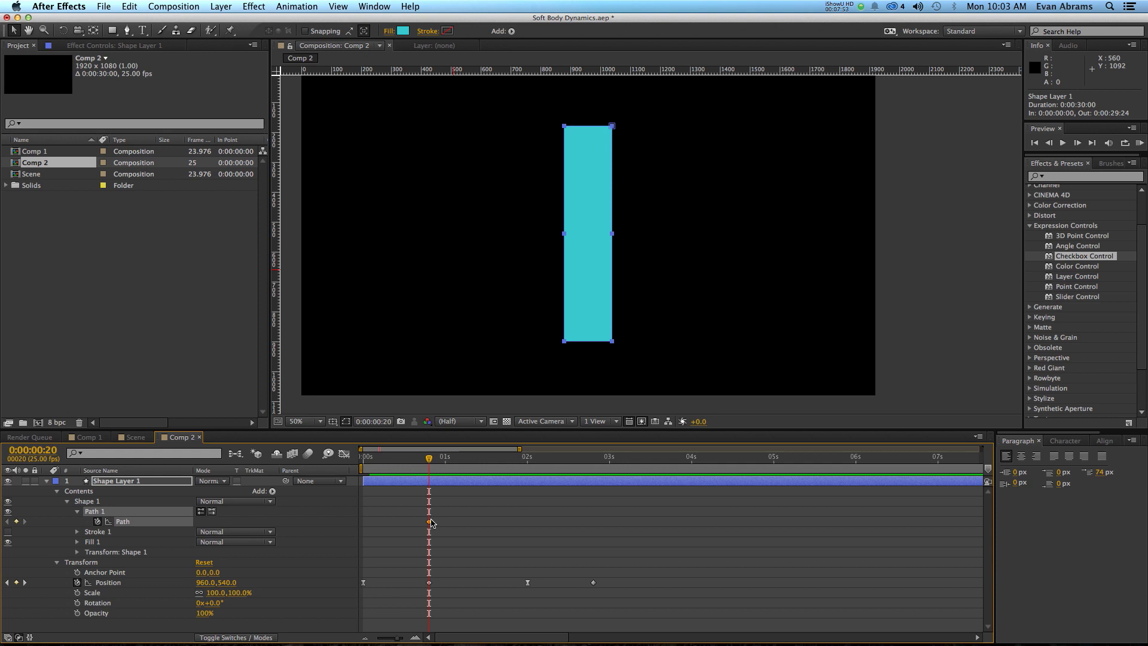
pyautogui.click(453, 525)
pyautogui.click(428, 522)
pyautogui.click(488, 524)
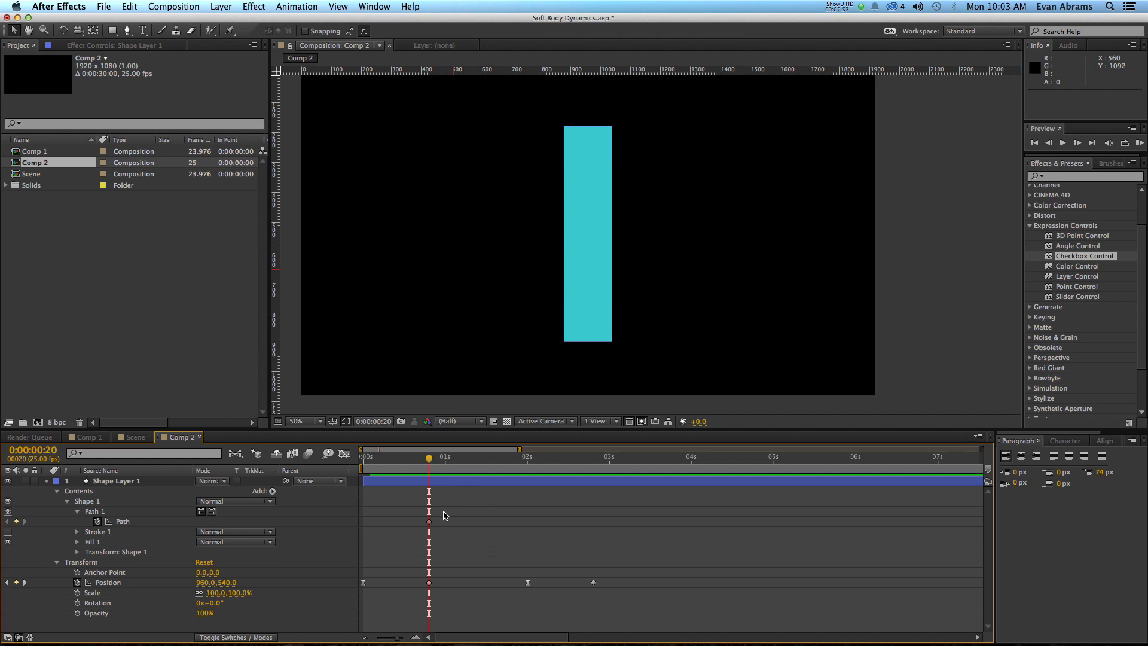
pyautogui.moveTo(428, 463); pyautogui.dragTo(422, 460)
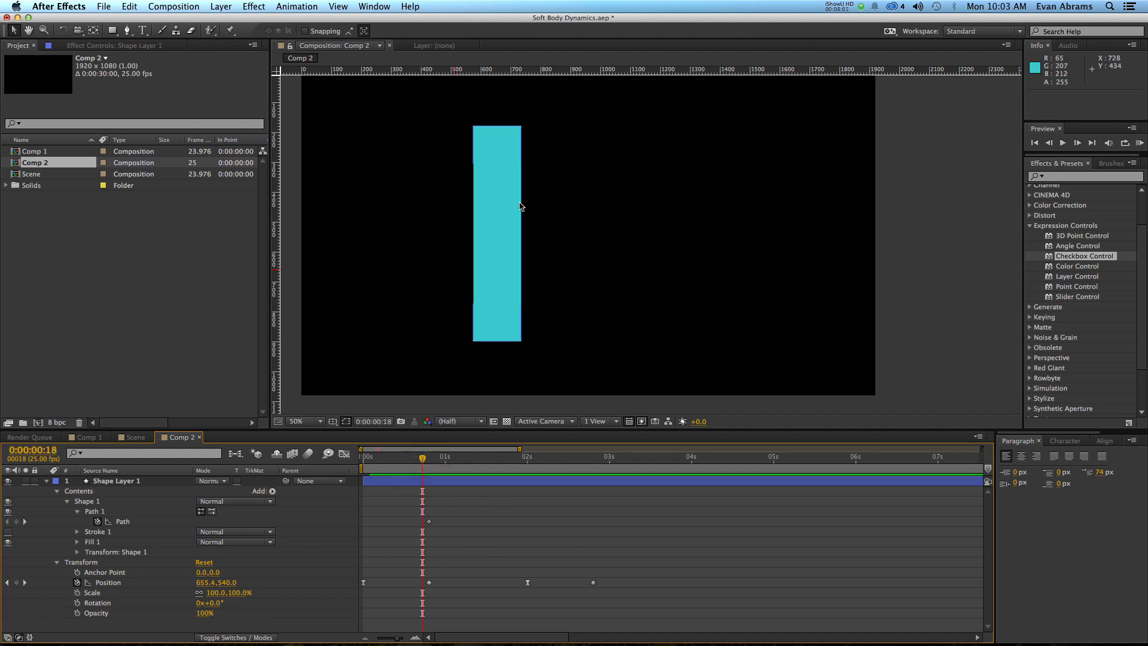
# Bend the rectangle at 0:00:00:18 by shifting its two middle vertices left
pyautogui.click(483, 138)
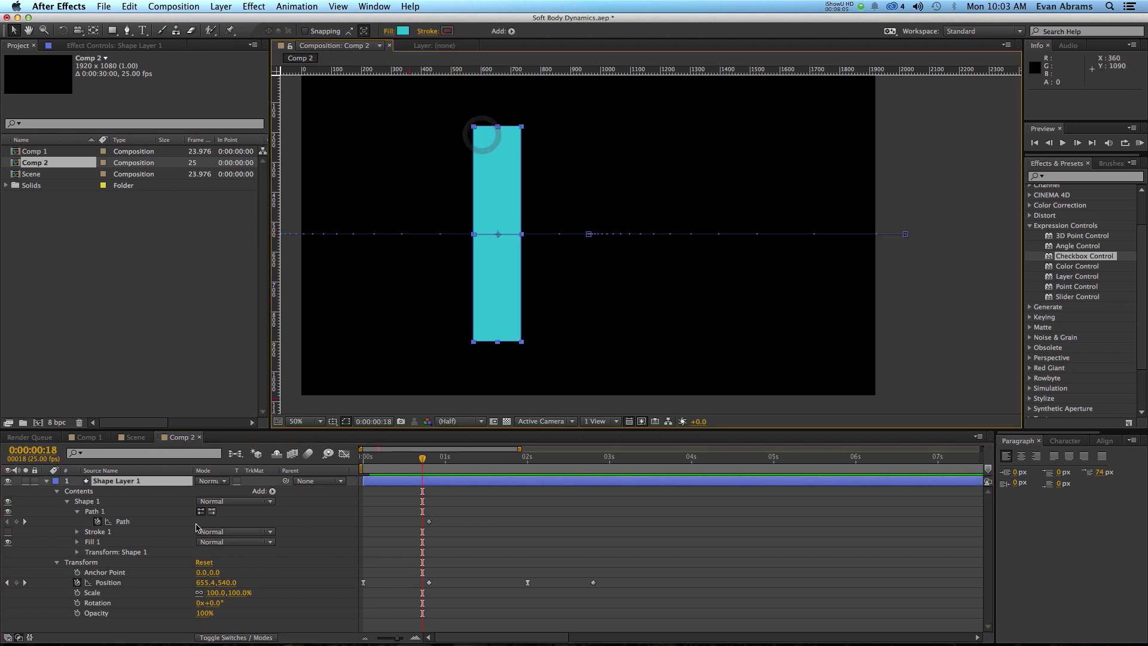
pyautogui.click(141, 521)
pyautogui.moveTo(555, 225); pyautogui.dragTo(460, 241)
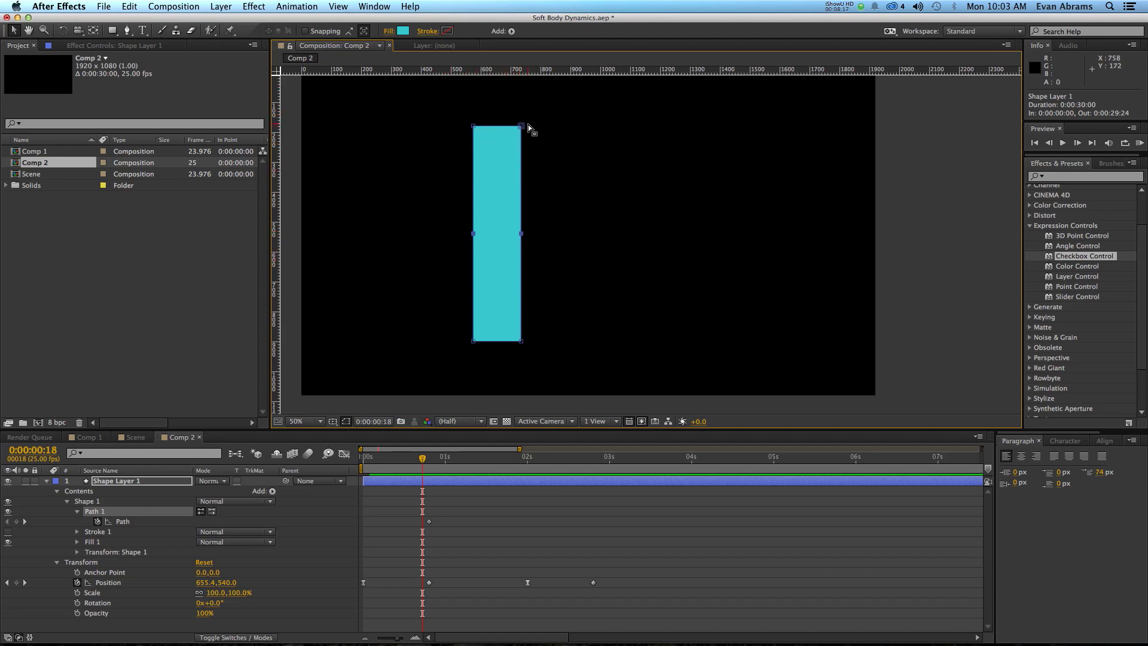
pyautogui.hotkey('shift', 'Left')
pyautogui.hotkey('shift', 'Left')
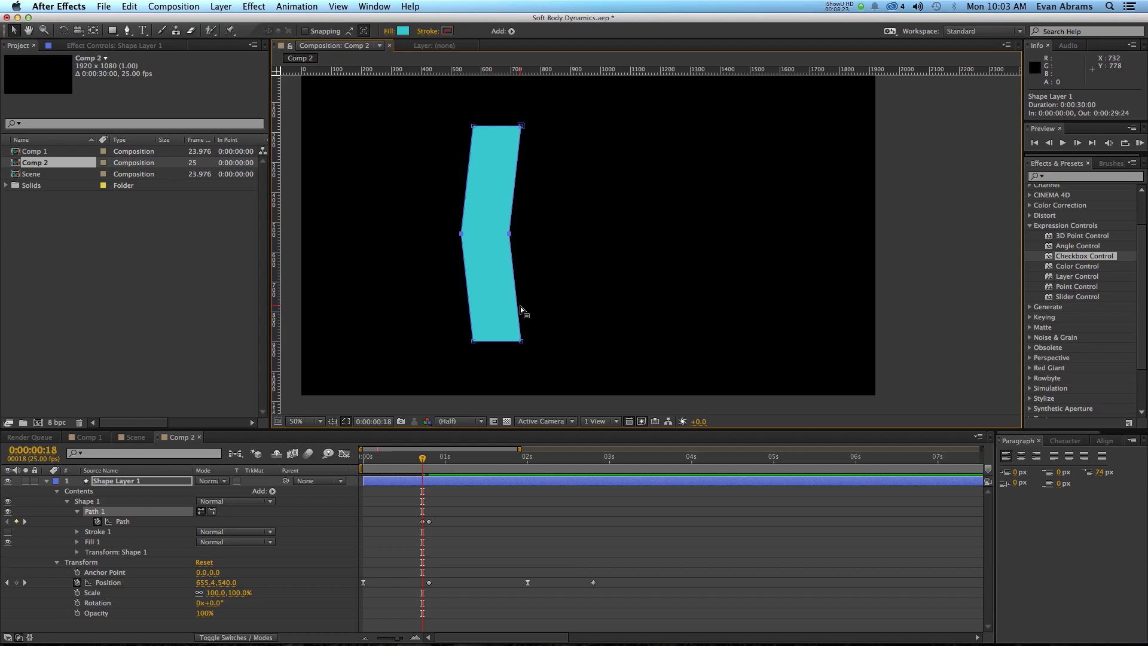
pyautogui.click(423, 521)
# Copy the straight 20f Path keyframe and paste it at 0:00:00:00
pyautogui.press('=')
pyautogui.press('Home')
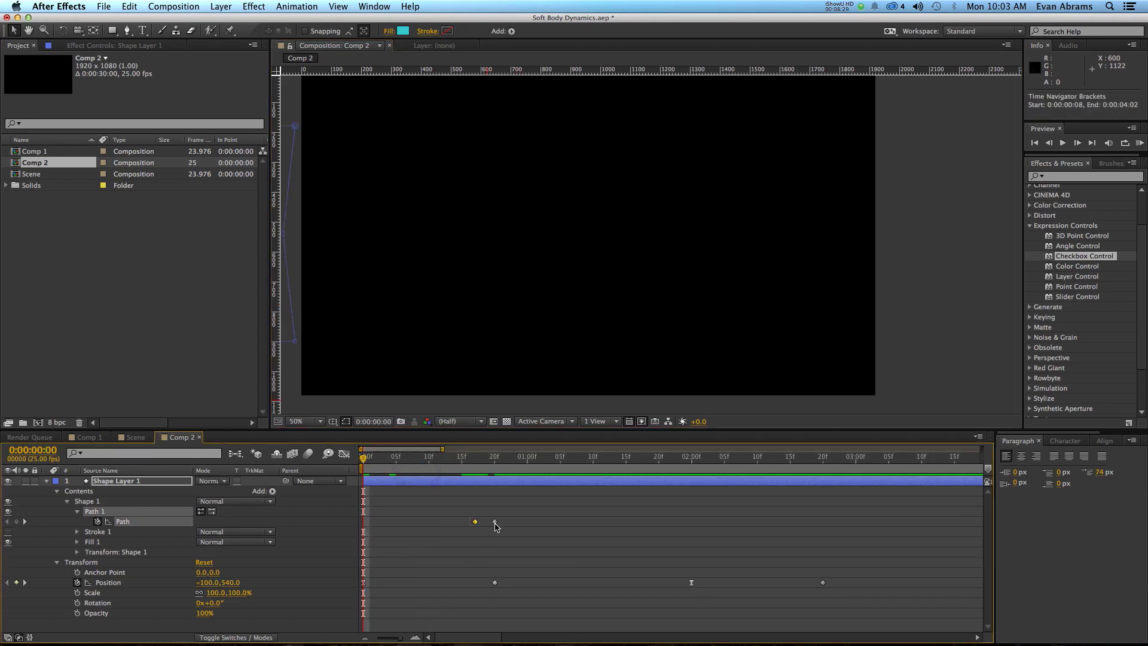
pyautogui.click(494, 522)
pyautogui.press('cmd+c')
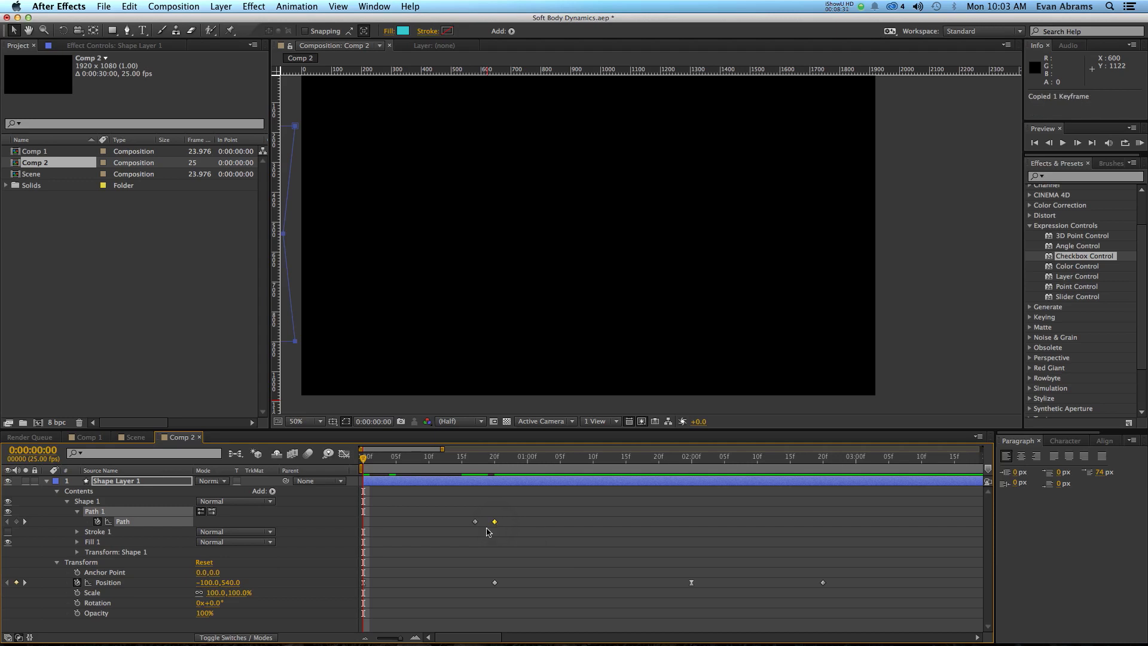
pyautogui.press('cmd+v')
# Preview the path animation at 25% viewer zoom and return to the bent keyframe
pyautogui.press(',')
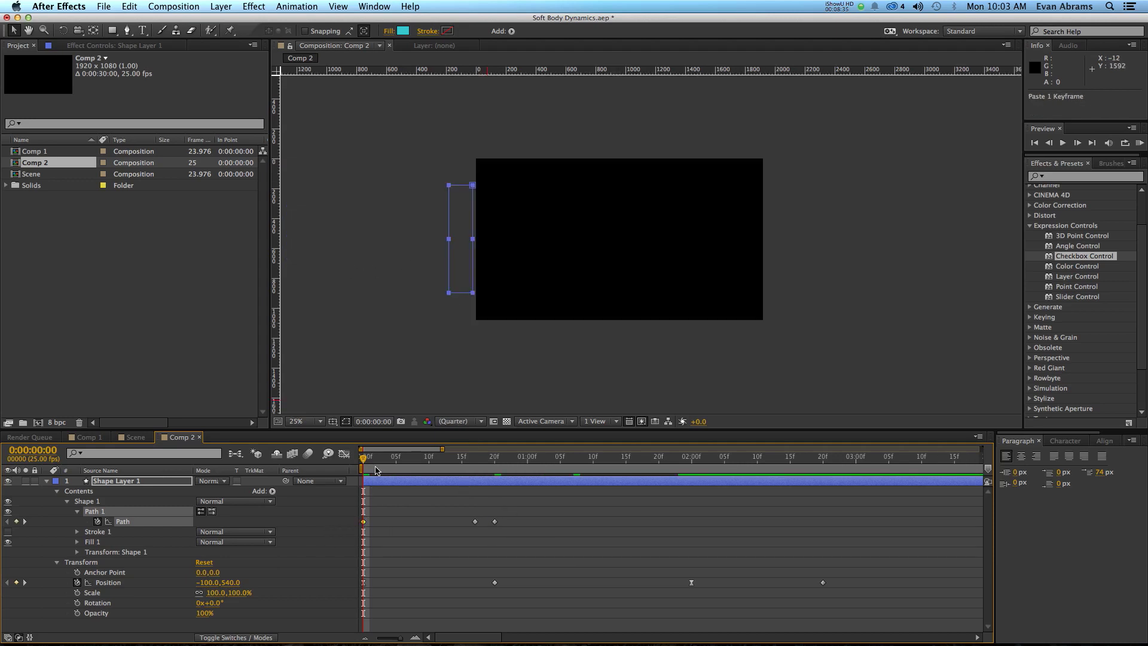
pyautogui.press('space')
pyautogui.press('space')
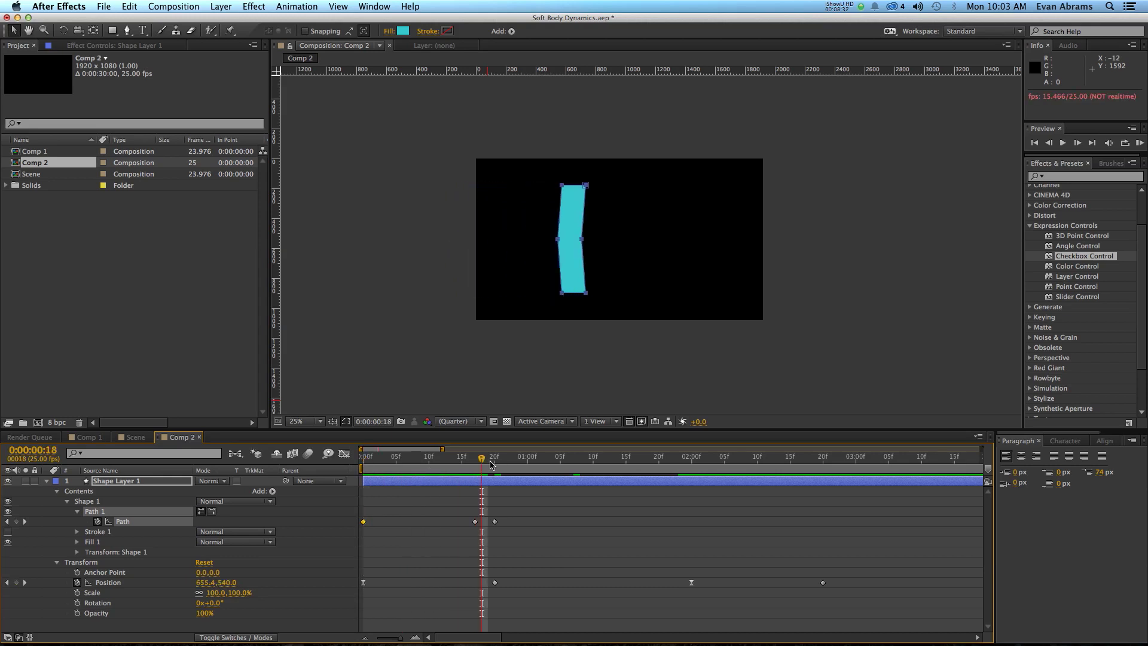
pyautogui.moveTo(490, 463)
pyautogui.mouseDown()
pyautogui.moveTo(479, 464)
pyautogui.moveTo(495, 466)
pyautogui.mouseUp()
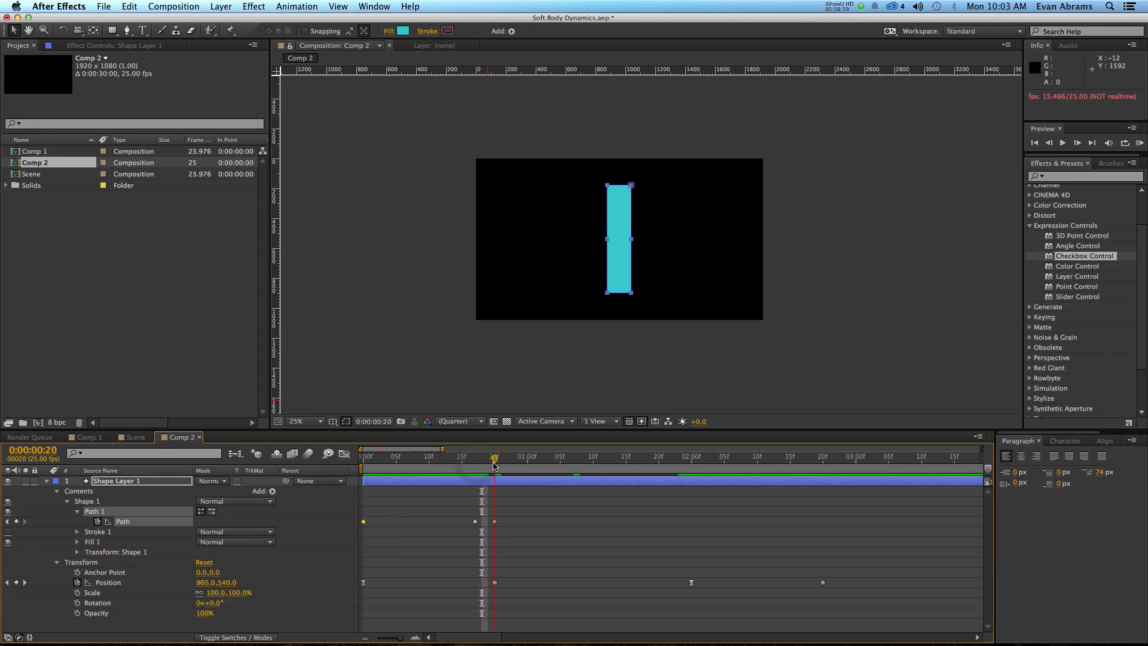
pyautogui.press('=')
pyautogui.press('=')
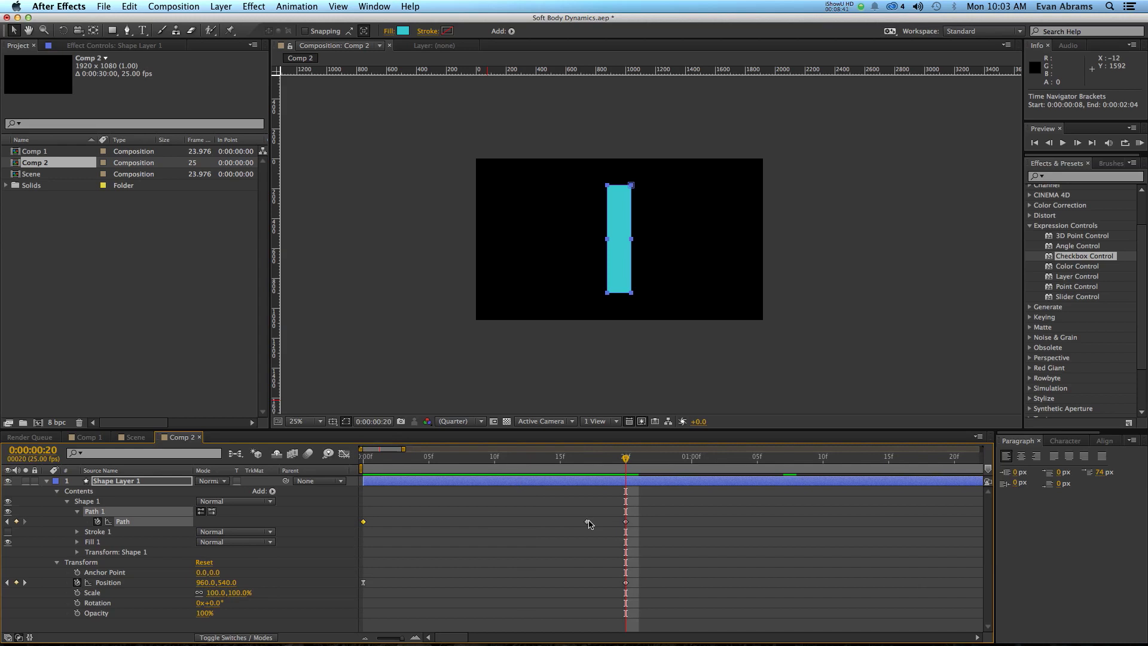
# Toggle the Path keyframe at 0:00:00:17 to a hold keyframe
pyautogui.click(588, 522)
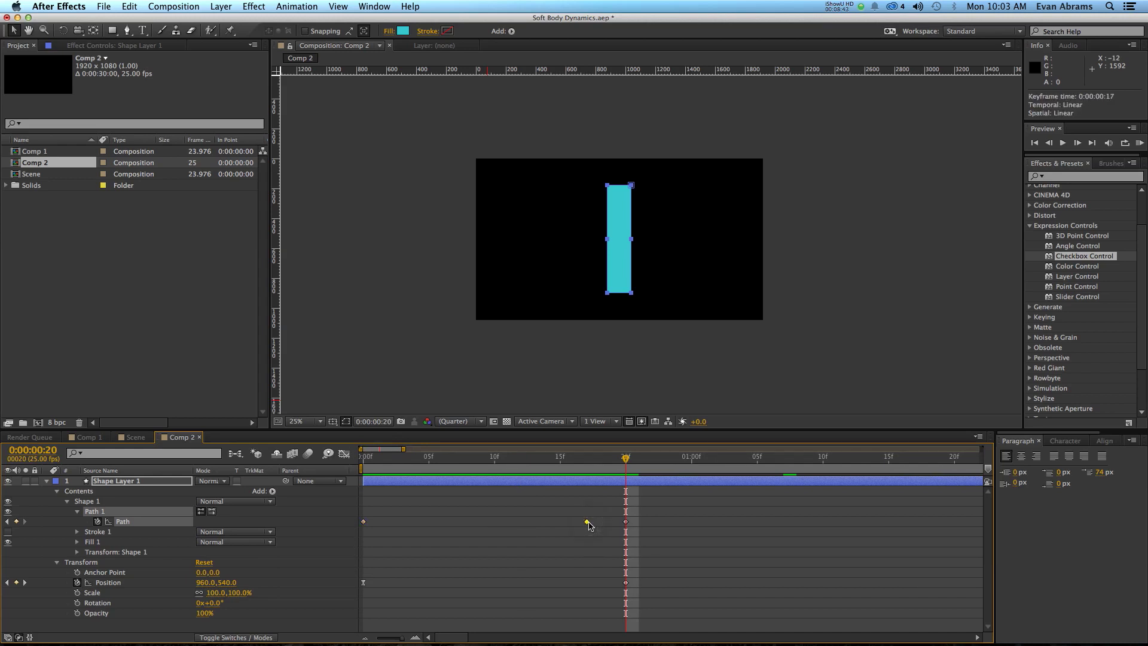
pyautogui.rightClick(588, 523)
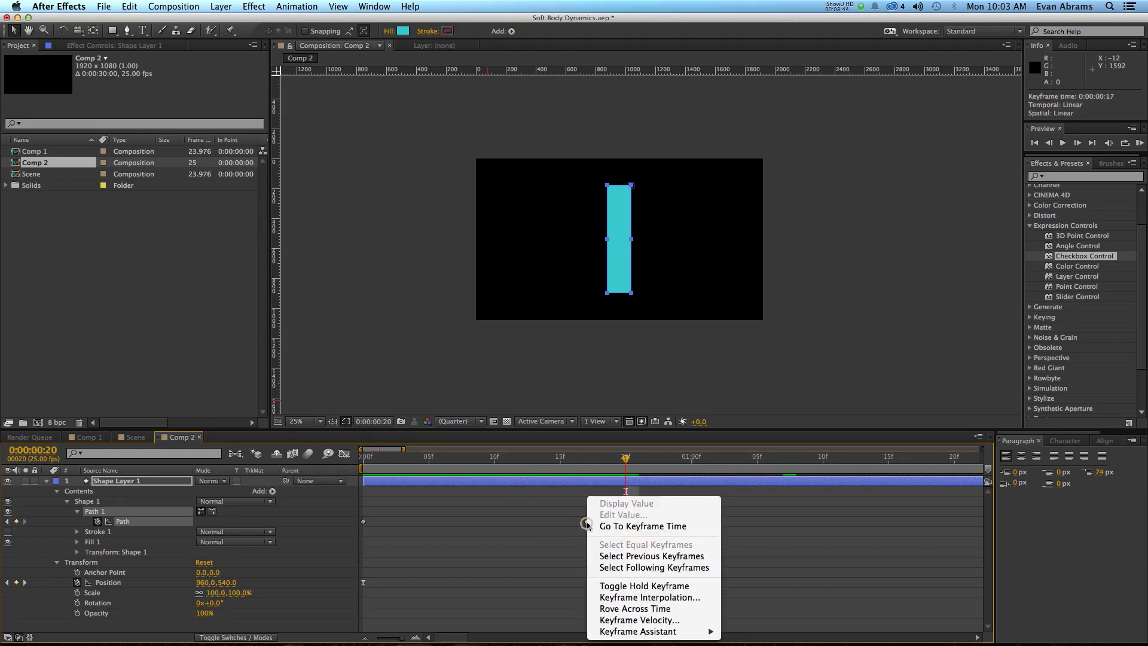
pyautogui.click(529, 529)
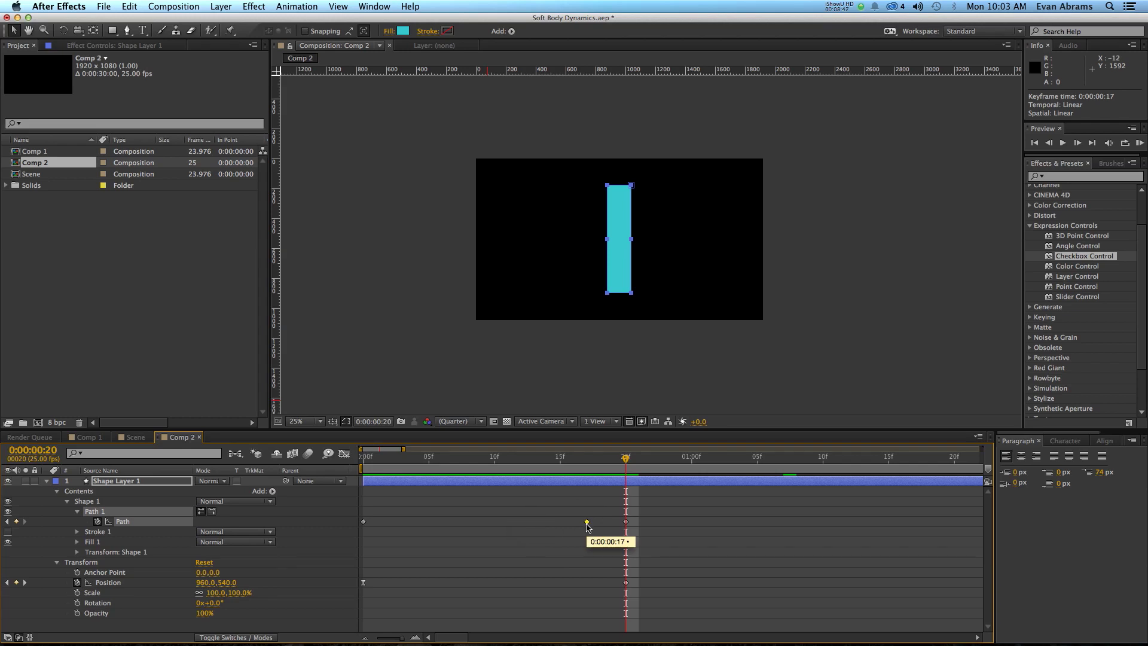
pyautogui.hotkey('ctrl', 'alt', 'h')
# RAM-preview the animation and bring the playhead back to frame 20
pyautogui.press('KP_0')
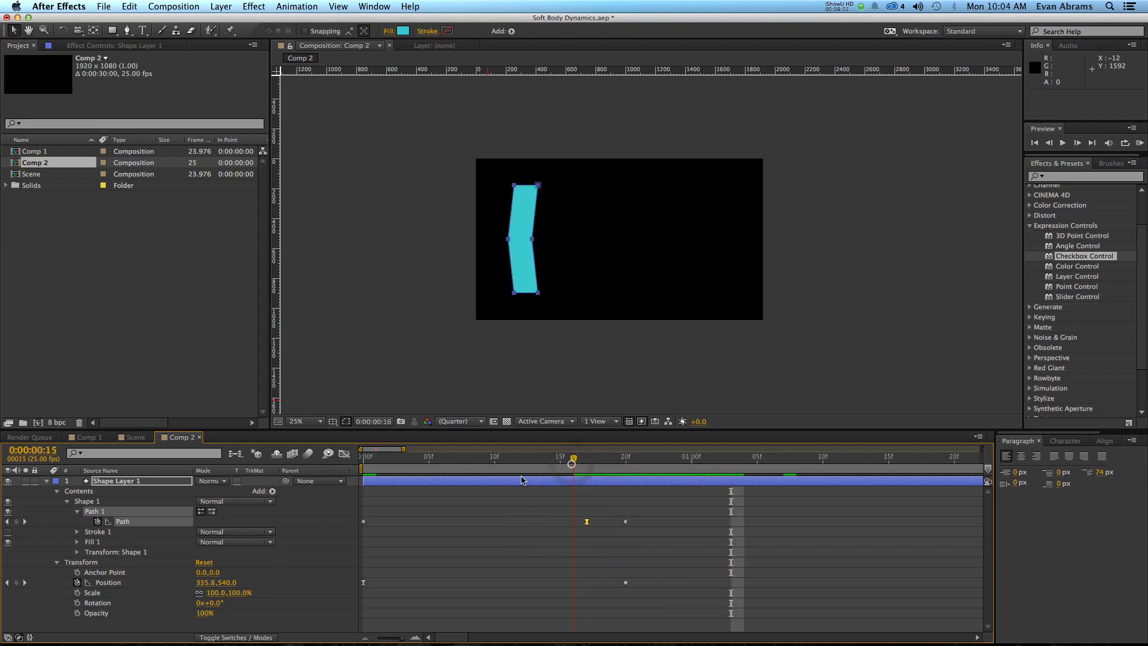
pyautogui.click(662, 463)
pyautogui.moveTo(644, 466); pyautogui.dragTo(626, 464)
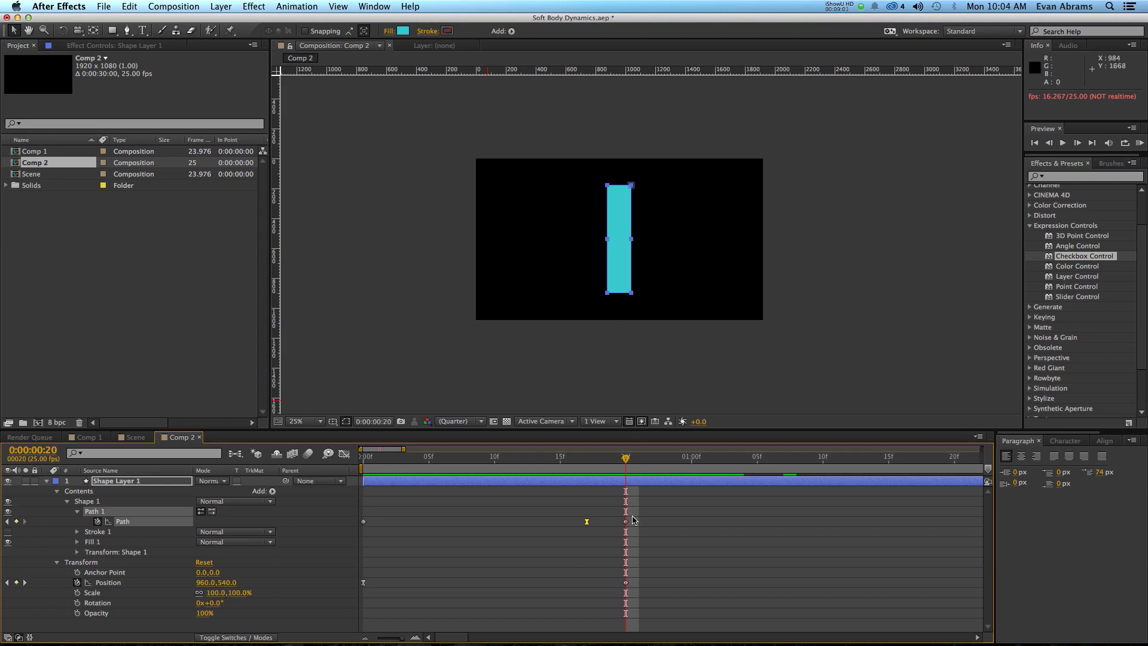
# Bend the rectangle's middle right and place that Path keyframe at 0:00:01:00
pyautogui.press('-')
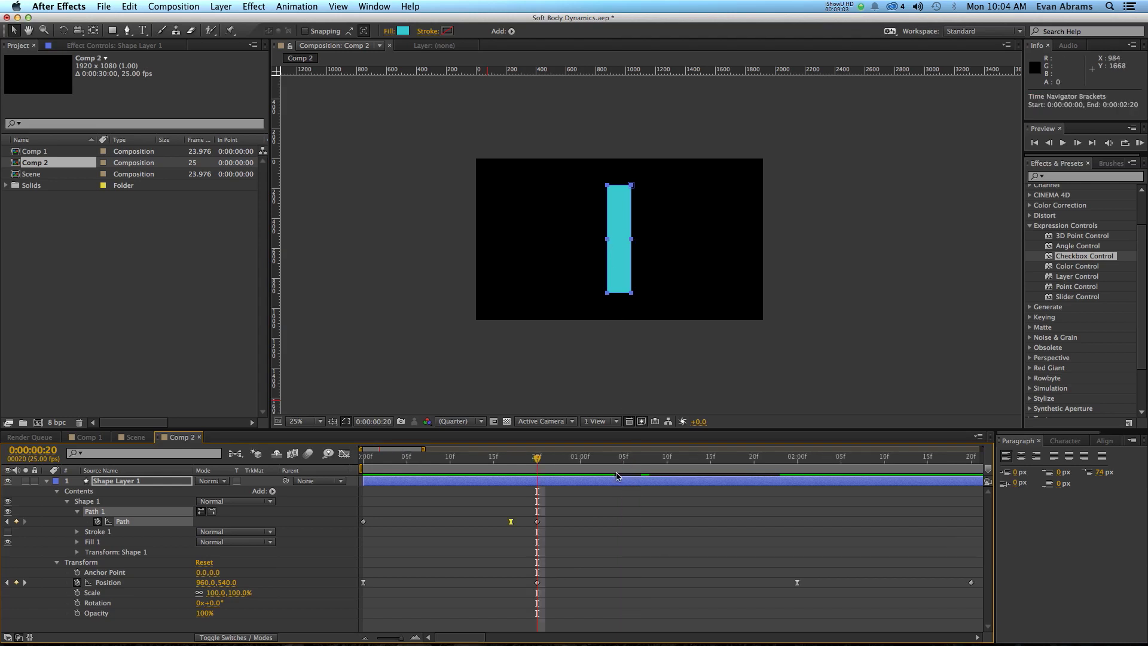
pyautogui.click(618, 474)
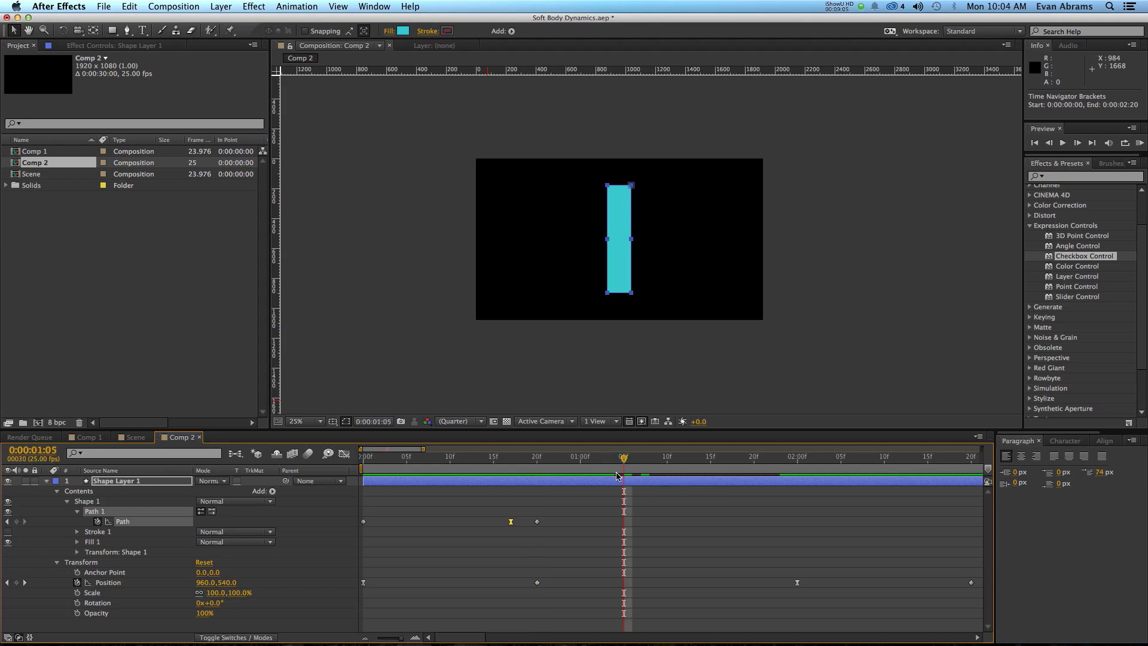
pyautogui.scroll(2, 645, 229)
pyautogui.moveTo(644, 230); pyautogui.dragTo(533, 263)
pyautogui.hotkey('shift', 'Right')
pyautogui.hotkey('shift', 'Right')
pyautogui.hotkey('shift', 'Right')
pyautogui.hotkey('shift', 'Right')
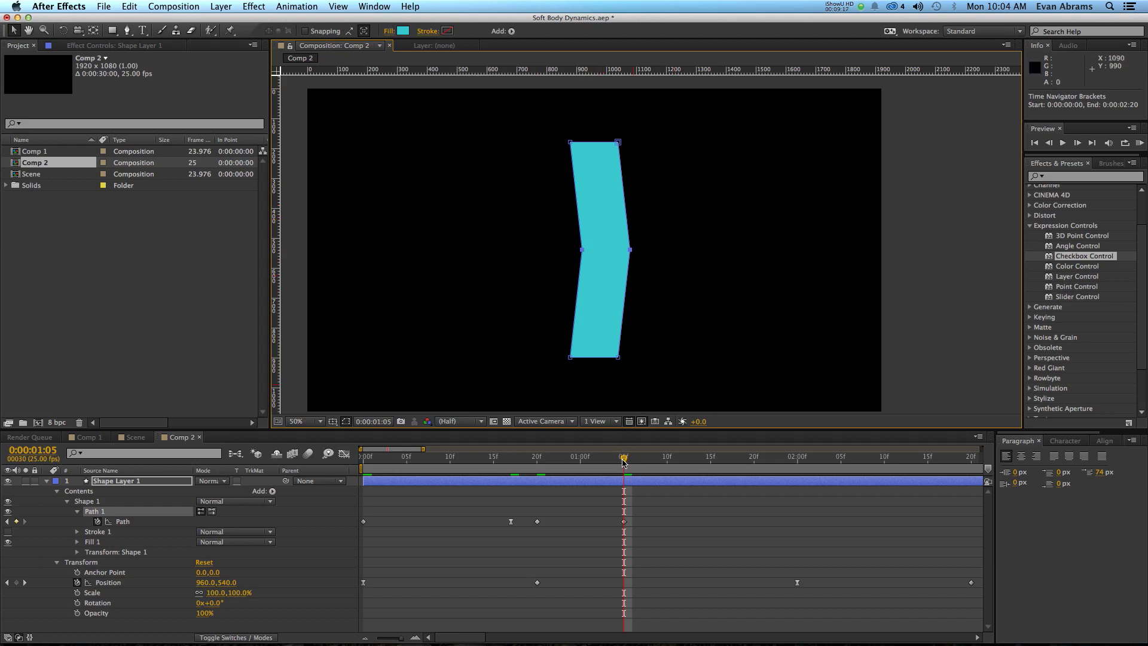
pyautogui.click(580, 457)
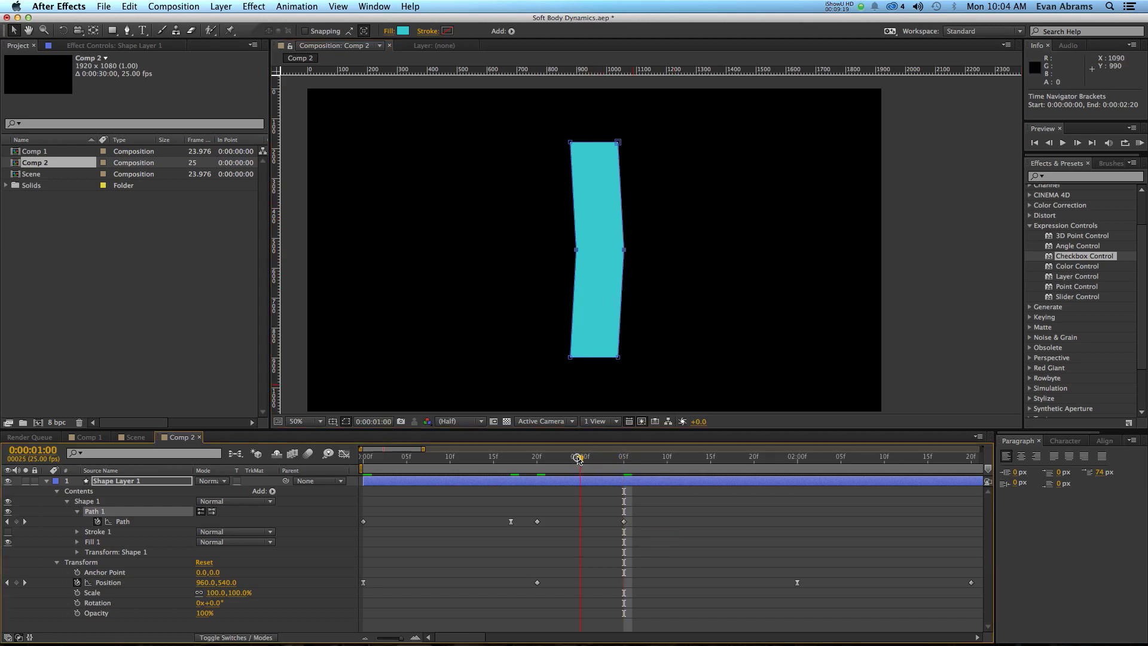
pyautogui.moveTo(624, 521); pyautogui.dragTo(580, 521)
# Bend the rectangle's middle to the left at 0:00:01:05
pyautogui.click(625, 459)
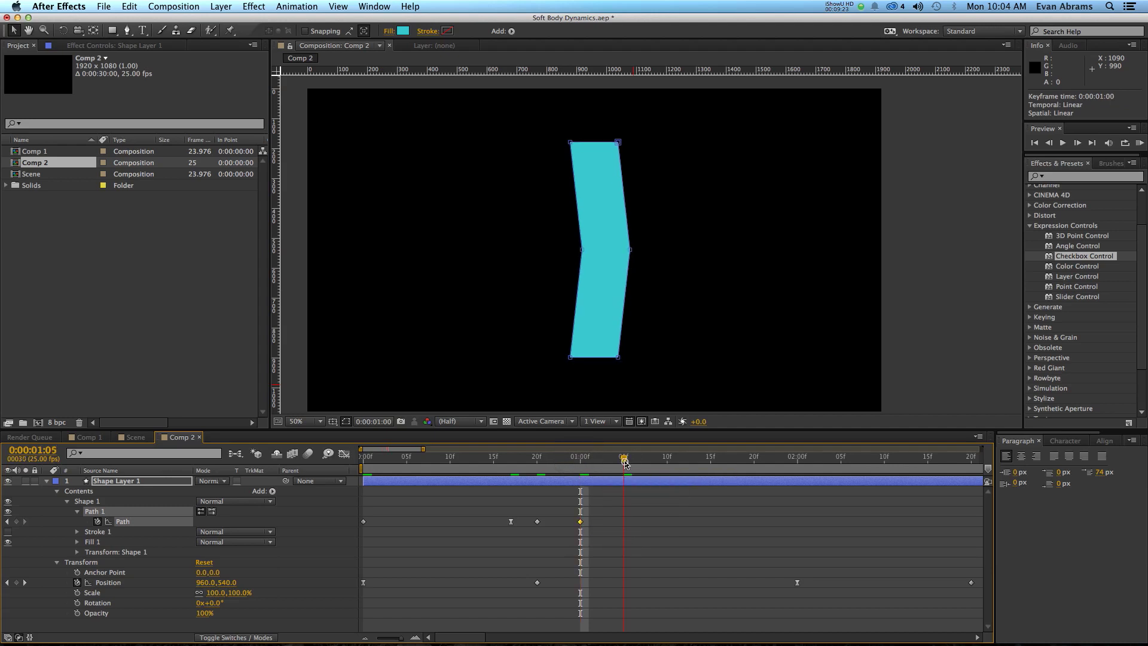
pyautogui.moveTo(641, 238); pyautogui.dragTo(546, 253)
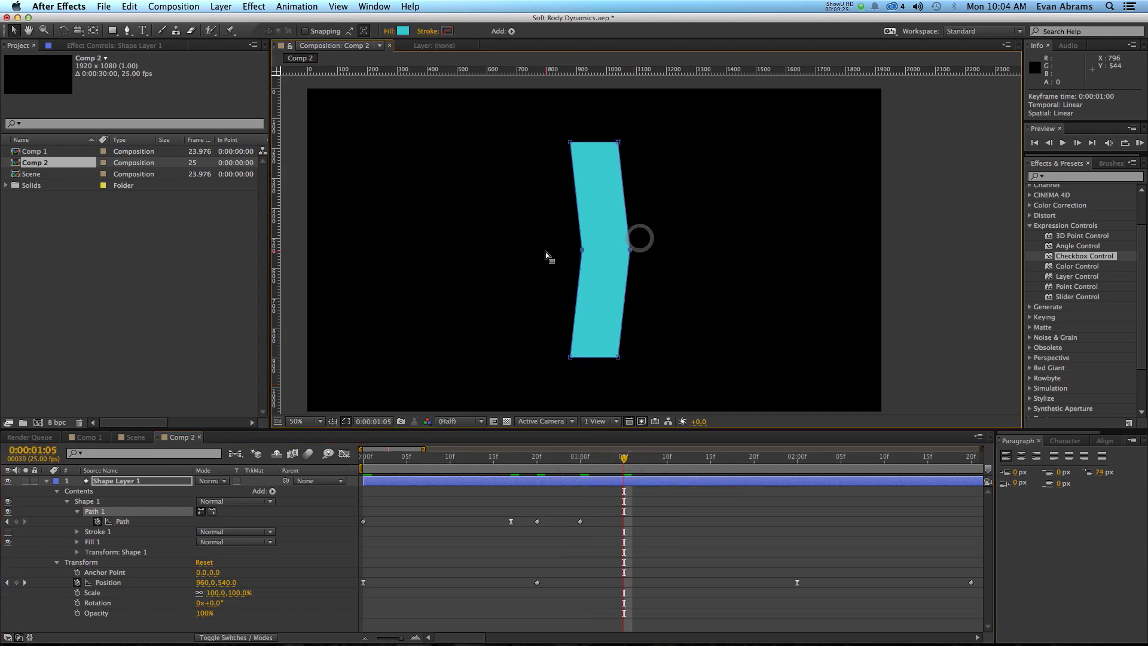
pyautogui.hotkey('shift', 'Left')
pyautogui.hotkey('shift', 'Left')
pyautogui.hotkey('shift', 'Left')
pyautogui.hotkey('shift', 'Left')
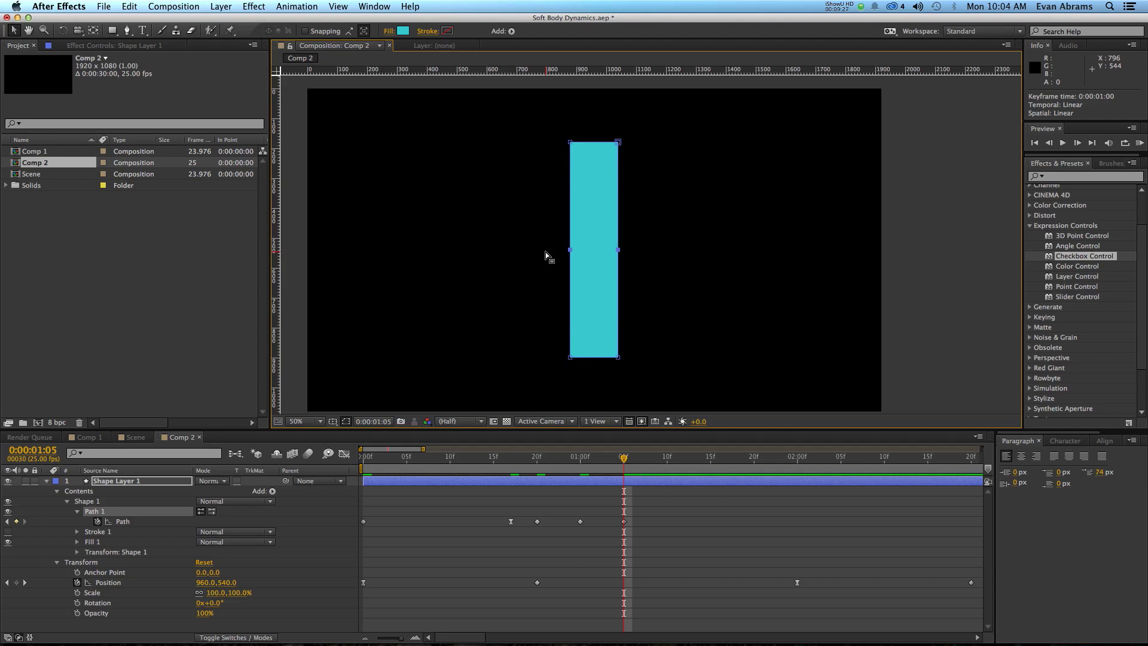
pyautogui.press('Left')
pyautogui.press('Left')
pyautogui.press('Left')
pyautogui.press('Left')
pyautogui.press('Left')
pyautogui.press('Left')
pyautogui.press('Left')
pyautogui.press('Left')
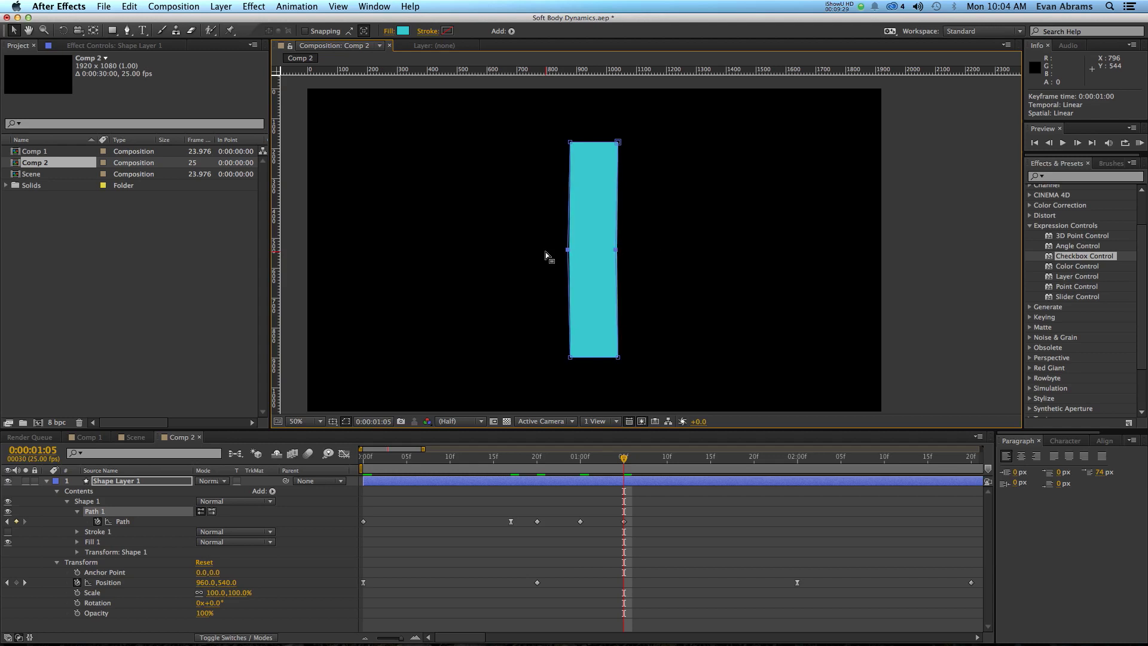
pyautogui.press('Left')
pyautogui.press('Left')
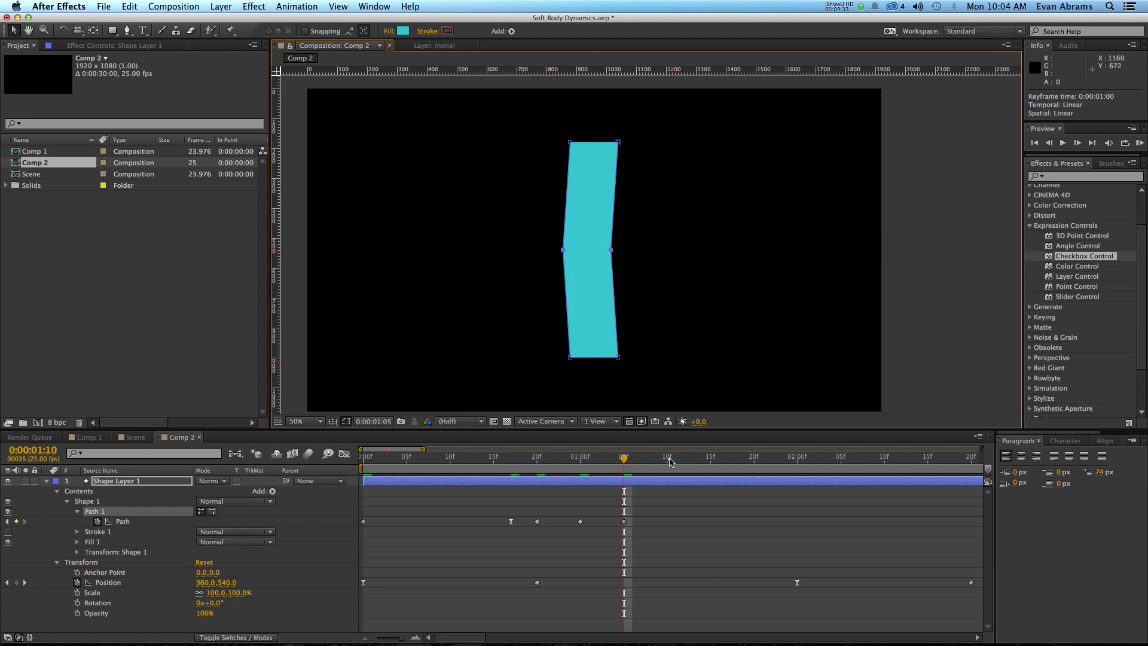
# Paste the straight 20f path at 1:10 and bow its middle slightly right
pyautogui.click(537, 522)
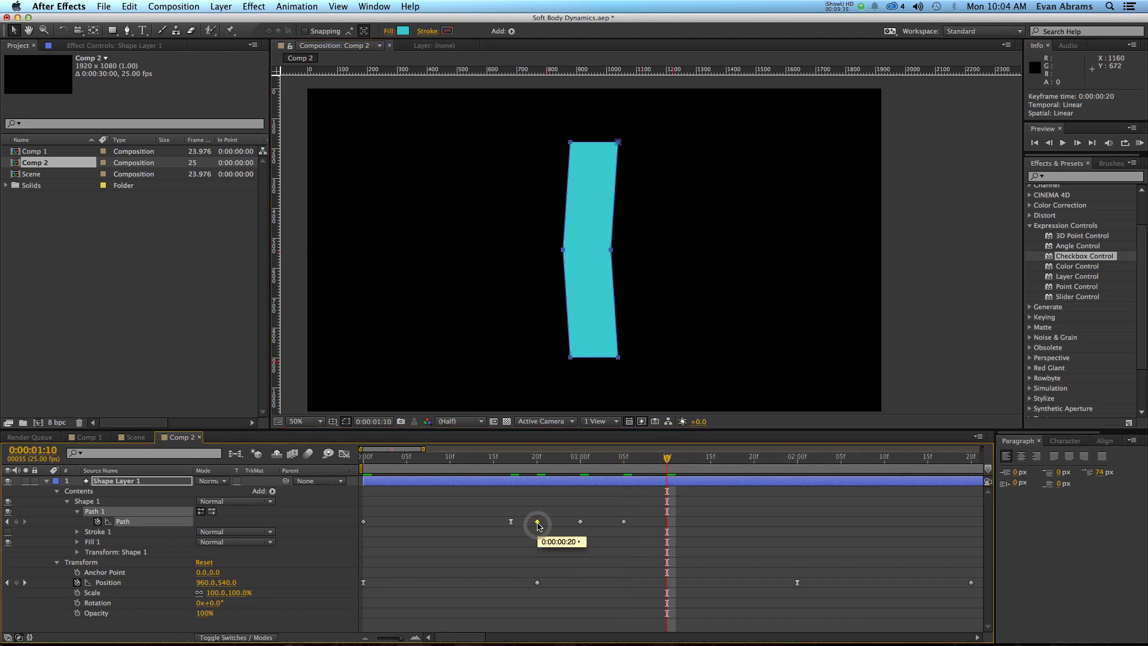
pyautogui.press('super+c')
pyautogui.press('super+v')
pyautogui.moveTo(634, 235); pyautogui.dragTo(548, 255)
pyautogui.press('Right')
pyautogui.press('Right')
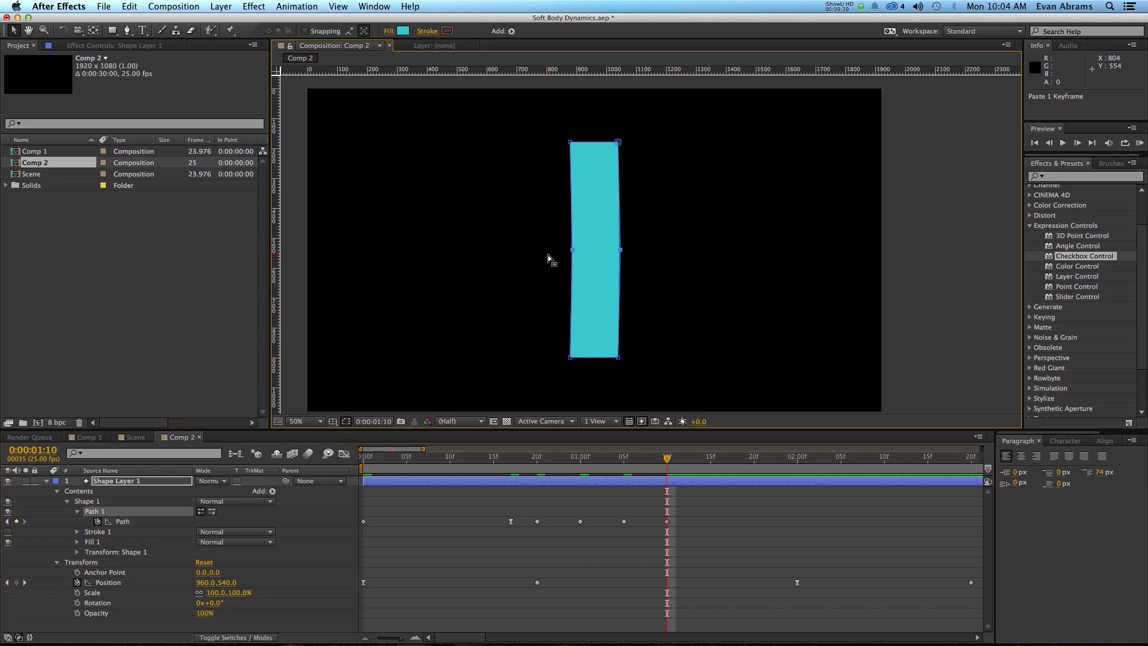
pyautogui.press('Right')
pyautogui.press('Right')
pyautogui.press('Right')
pyautogui.press('Right')
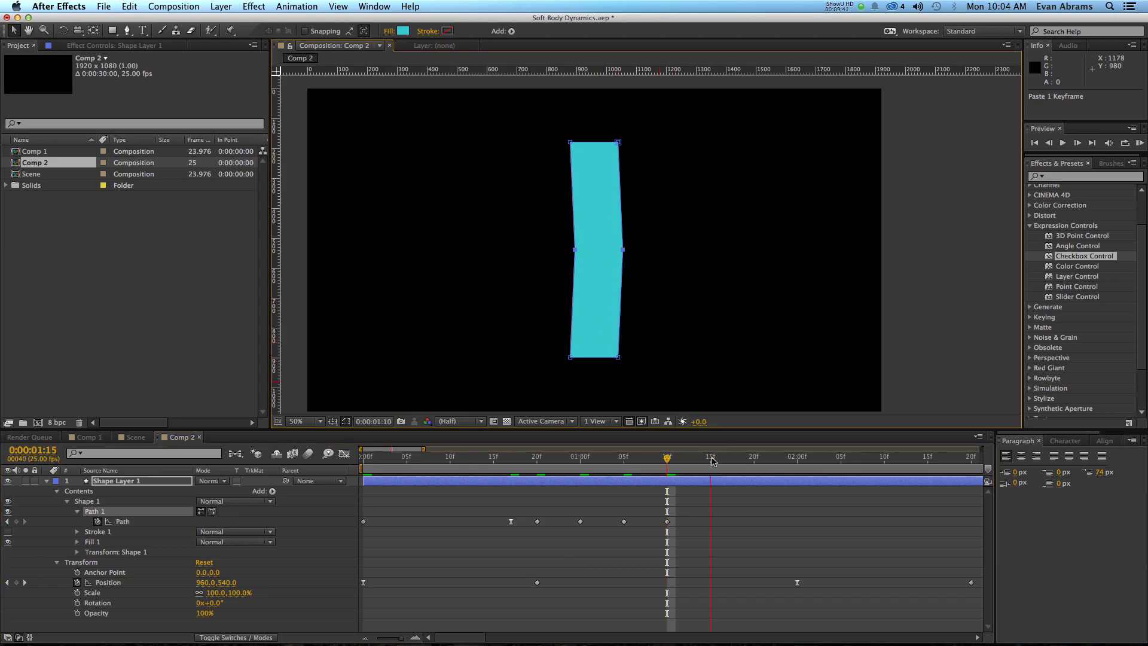
# Paste the straight path at 1:15 and bend its middle slightly left
pyautogui.click(713, 458)
pyautogui.press('super+v')
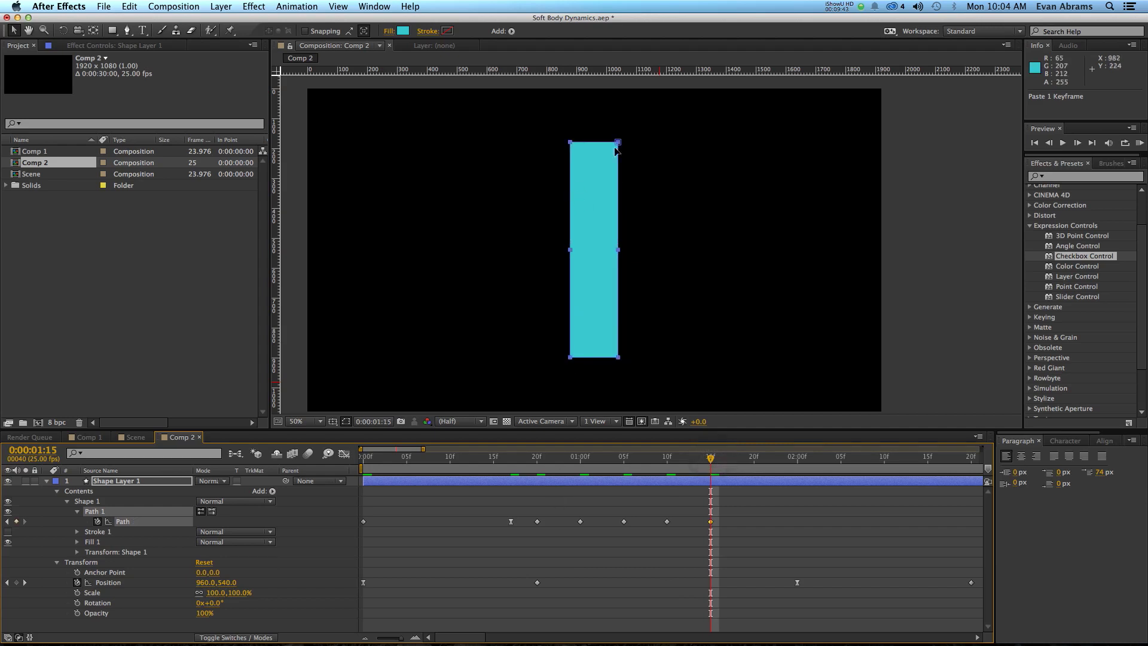
pyautogui.moveTo(640, 238); pyautogui.dragTo(525, 267)
pyautogui.press('Left')
pyautogui.press('Left')
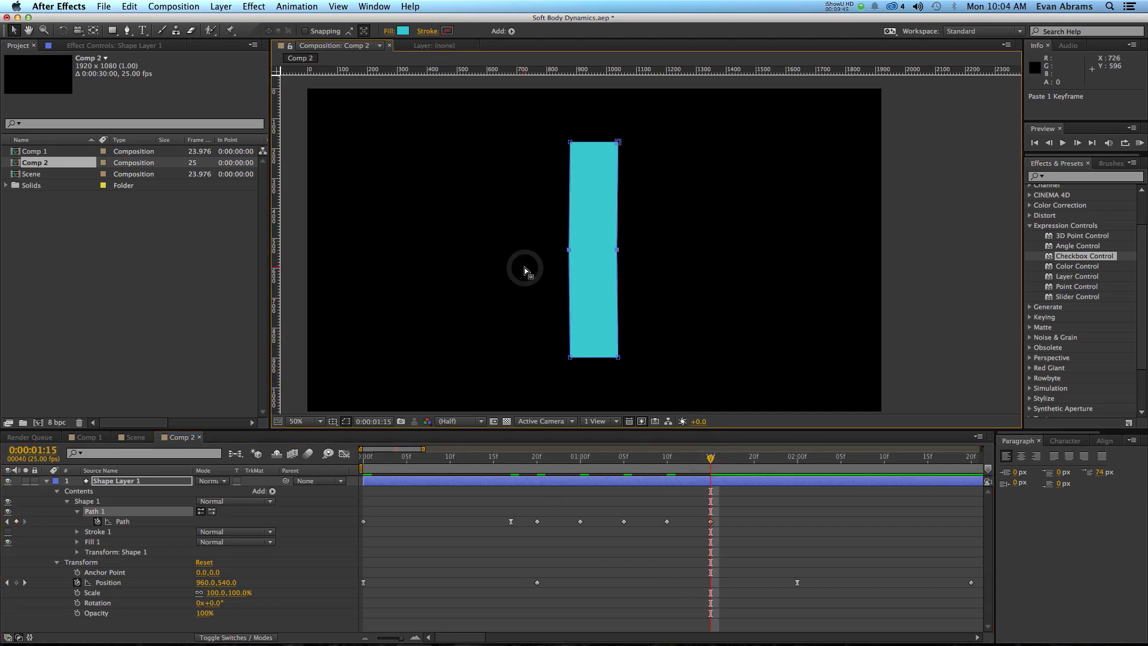
pyautogui.press('Left')
pyautogui.press('Left')
pyautogui.press('Left')
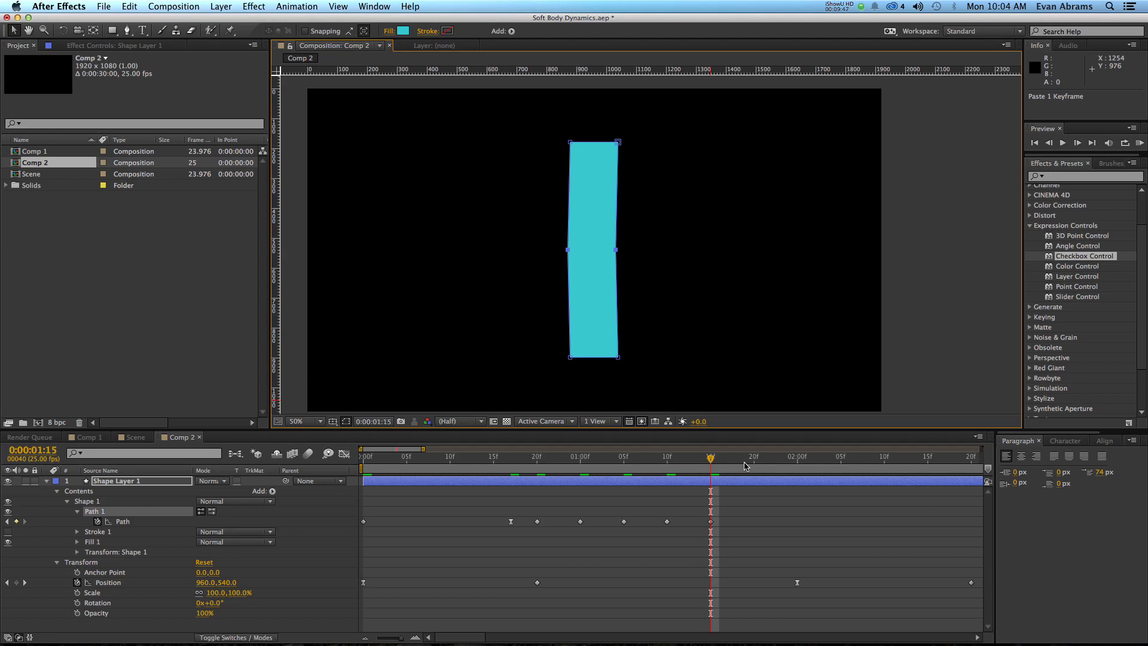
# Paste the straight path at 1:20 and scrub through the wobble to review it
pyautogui.click(754, 458)
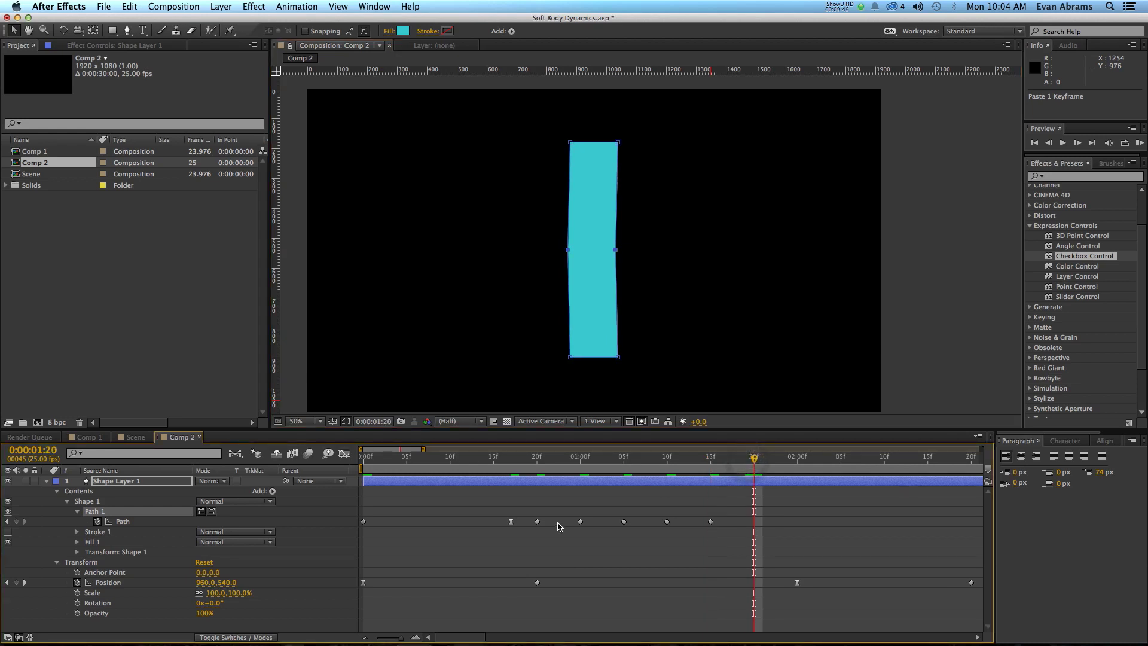
pyautogui.press('super+v')
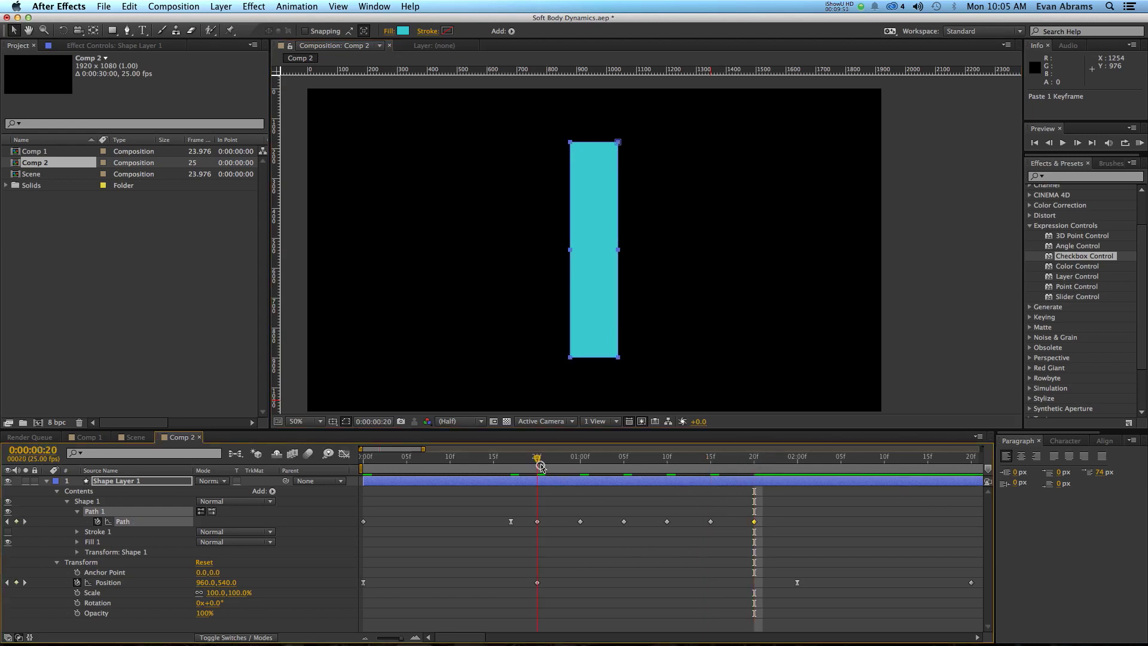
pyautogui.moveTo(540, 466); pyautogui.dragTo(672, 487)
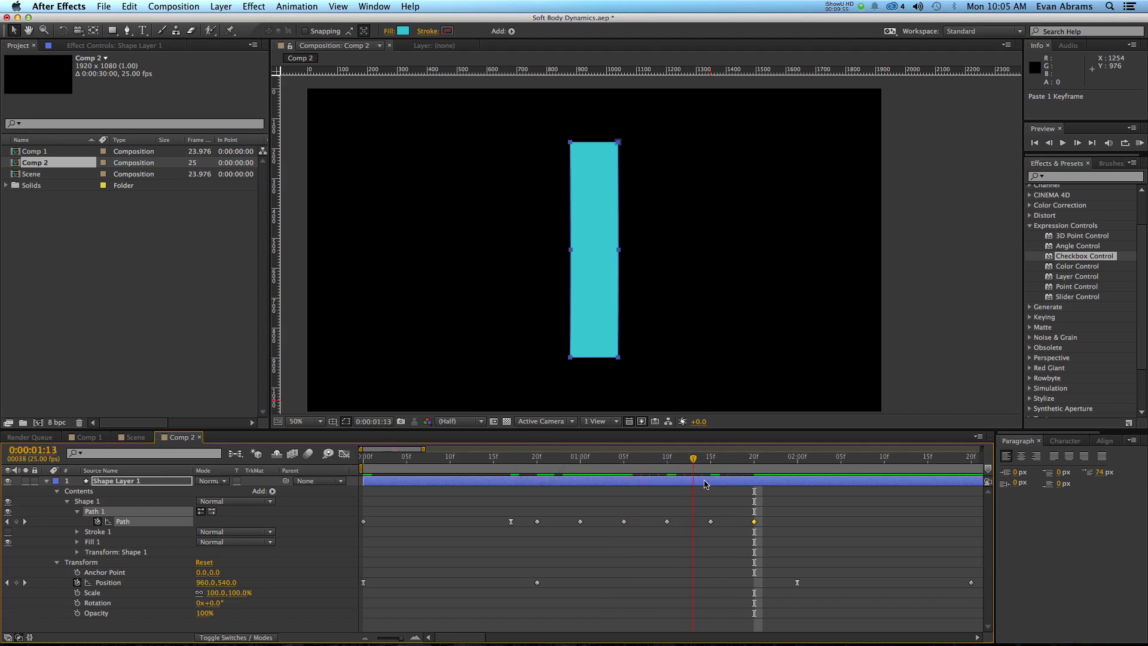
pyautogui.moveTo(704, 485); pyautogui.dragTo(755, 488)
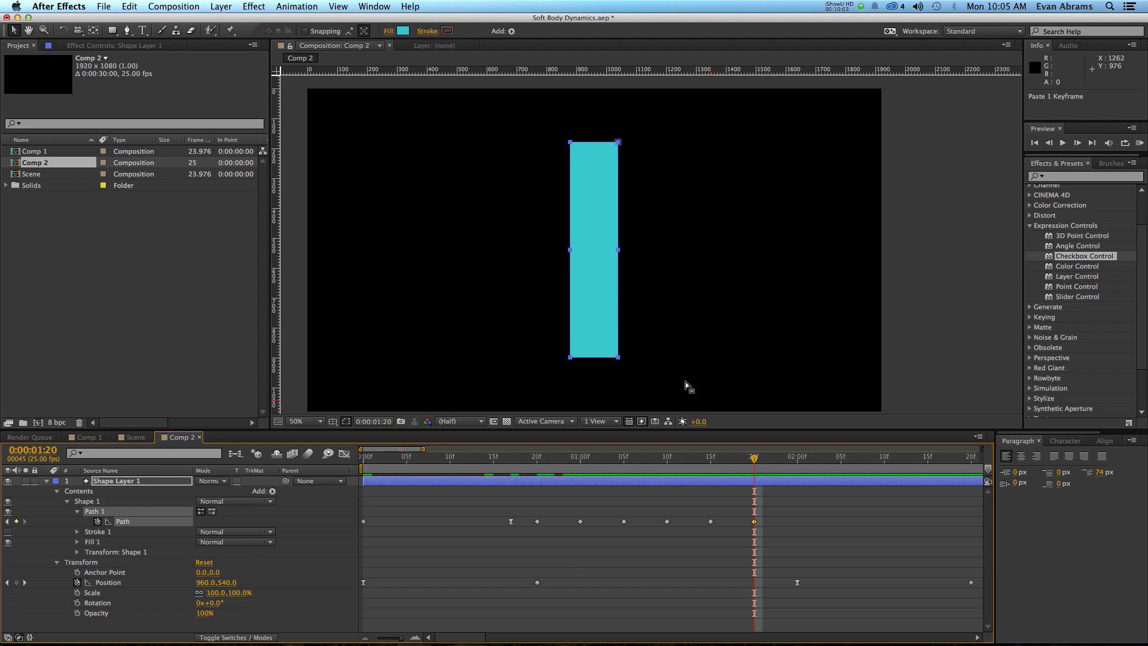
# Try smoothing corners on all Path keyframes with Convert Vertex, then undo it
pyautogui.moveTo(523, 466); pyautogui.dragTo(507, 476)
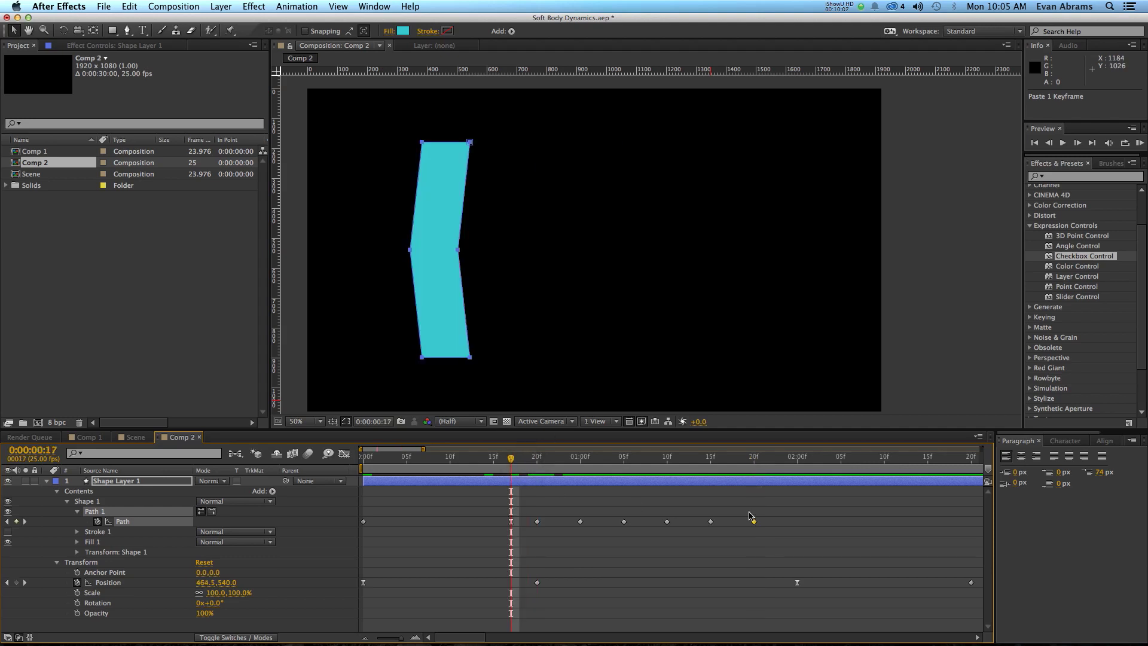
pyautogui.moveTo(779, 514); pyautogui.dragTo(340, 544)
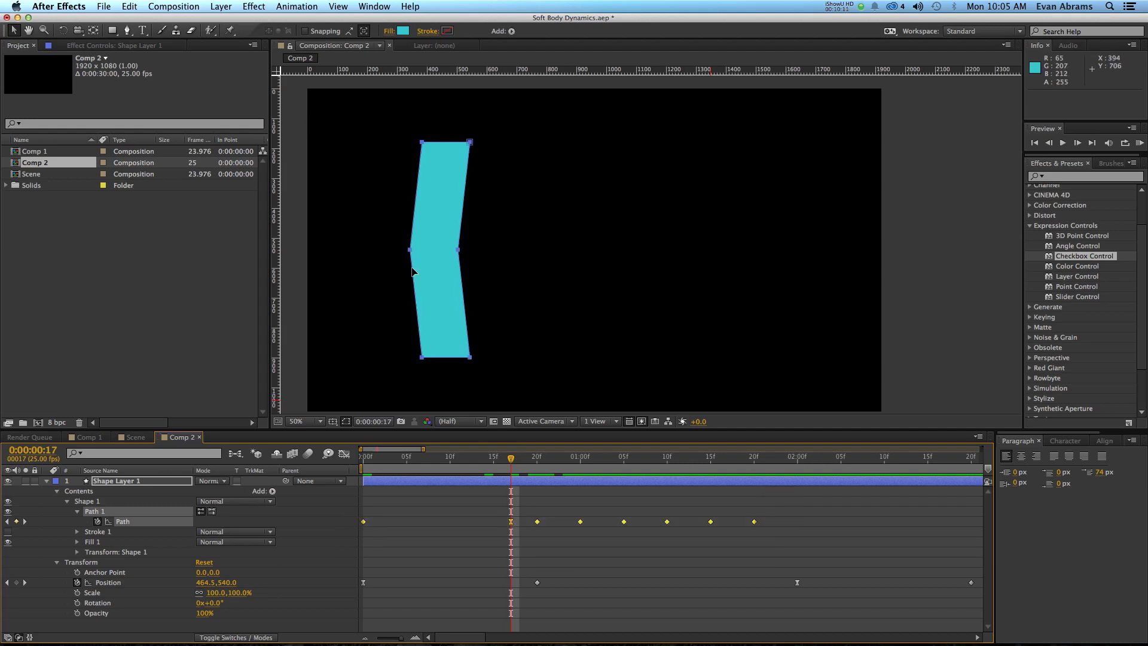
pyautogui.click(127, 30)
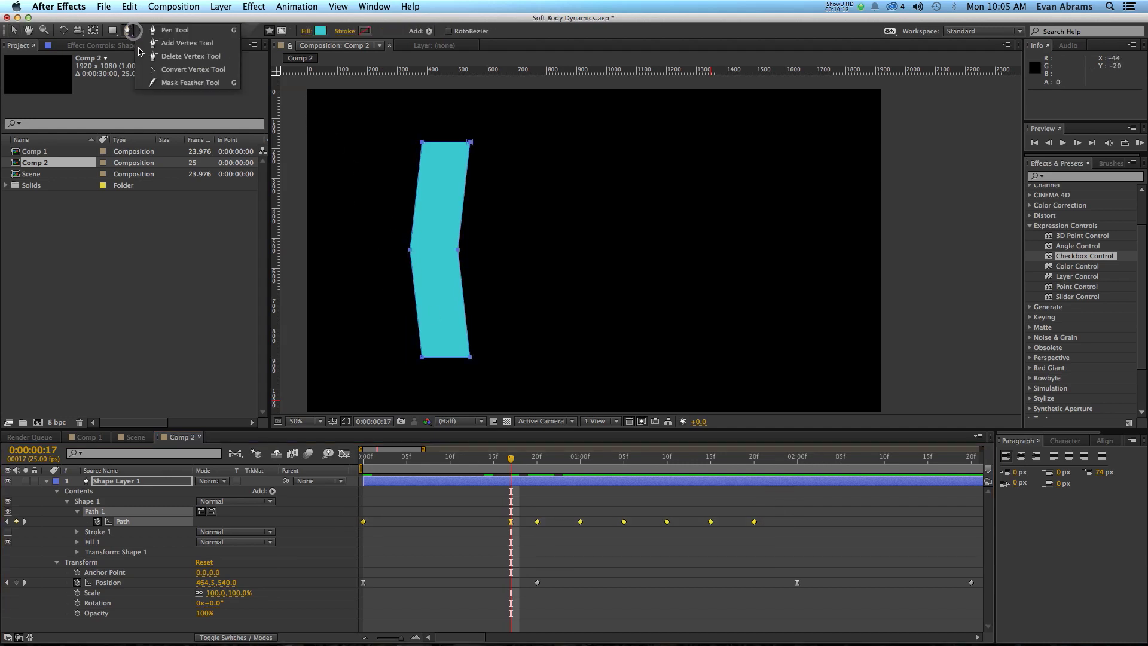
pyautogui.click(157, 70)
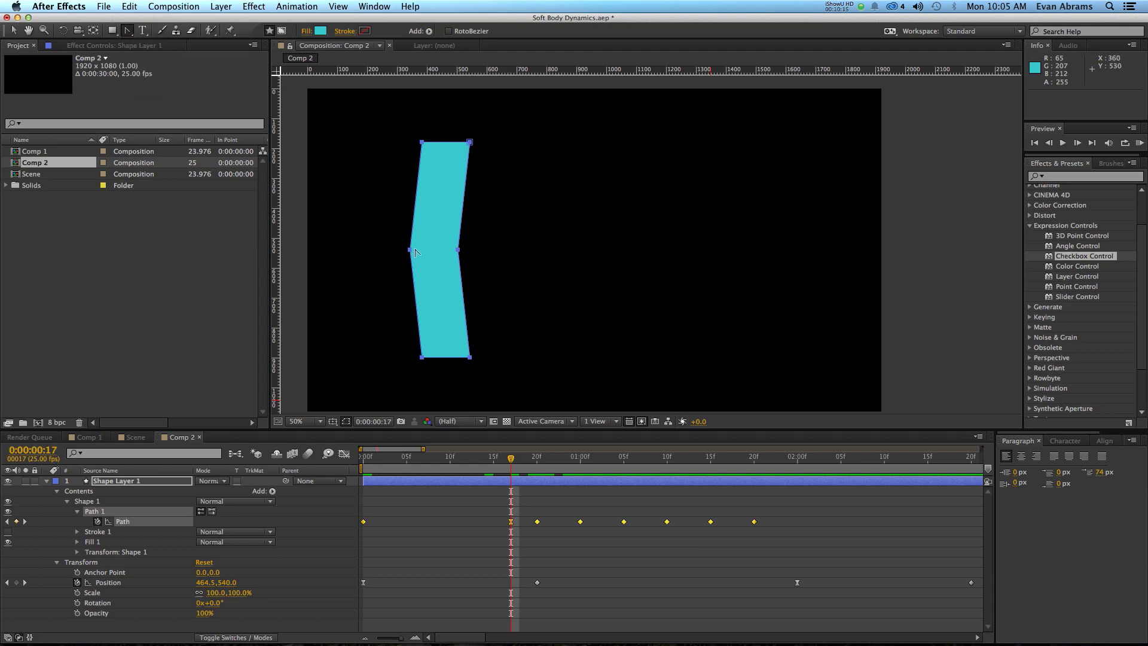
pyautogui.click(409, 250)
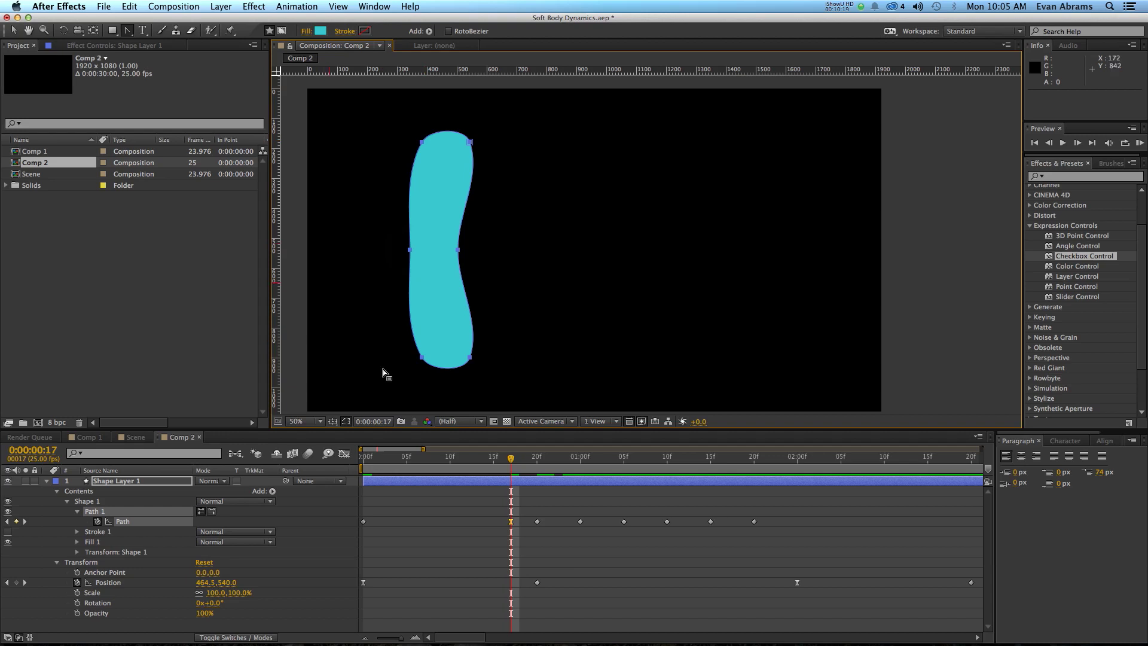
pyautogui.moveTo(519, 471); pyautogui.dragTo(510, 474)
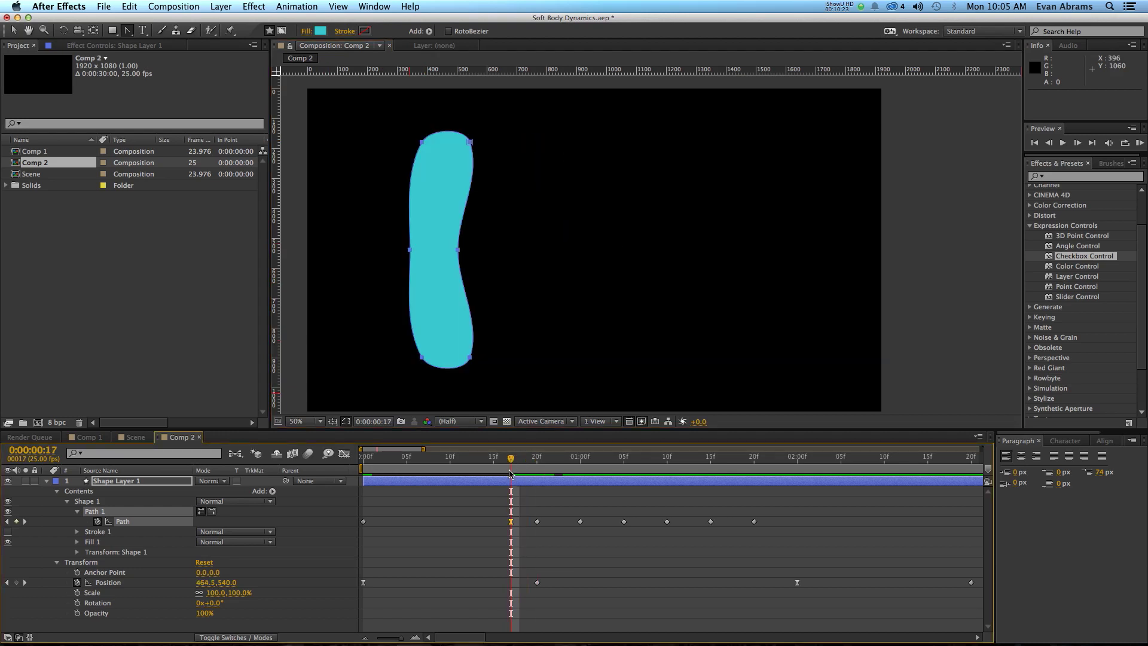
pyautogui.press('super+z')
pyautogui.press('v')
pyautogui.click(520, 502)
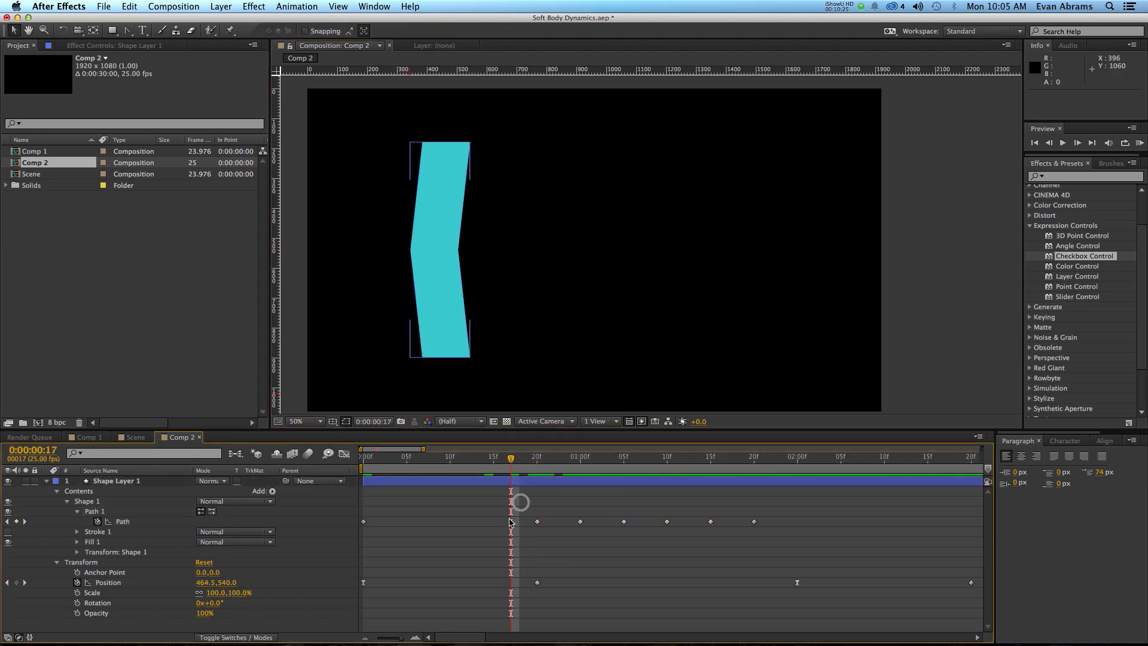
# Convert the left and right middle vertices to smooth points at the 17f and 20f keyframes
pyautogui.click(462, 274)
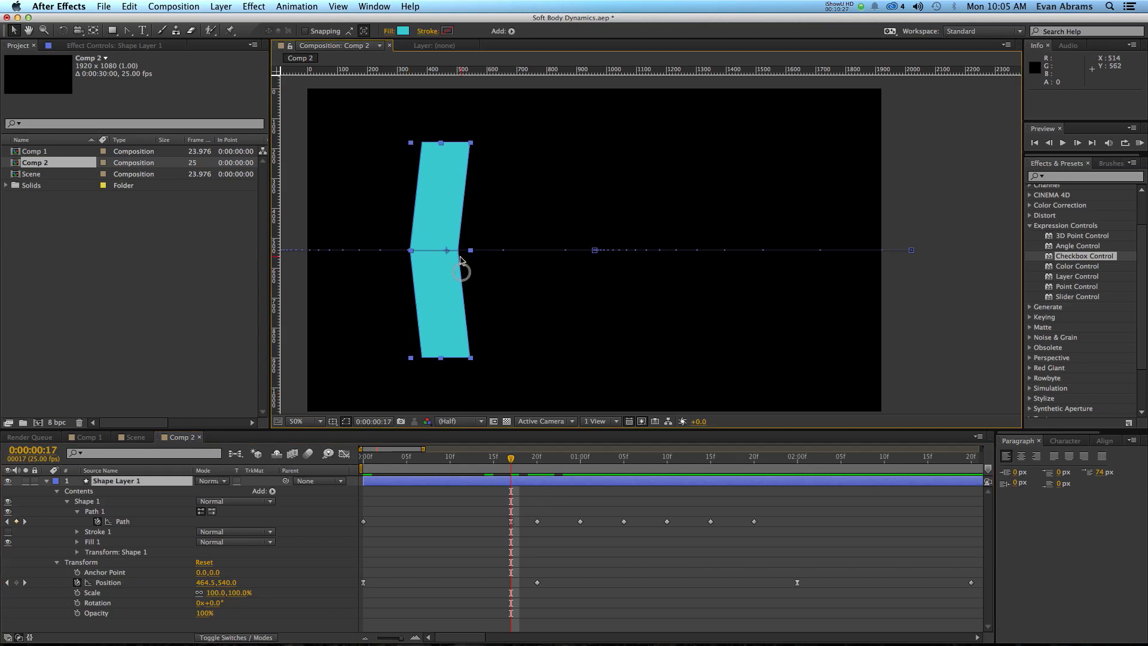
pyautogui.press('g')
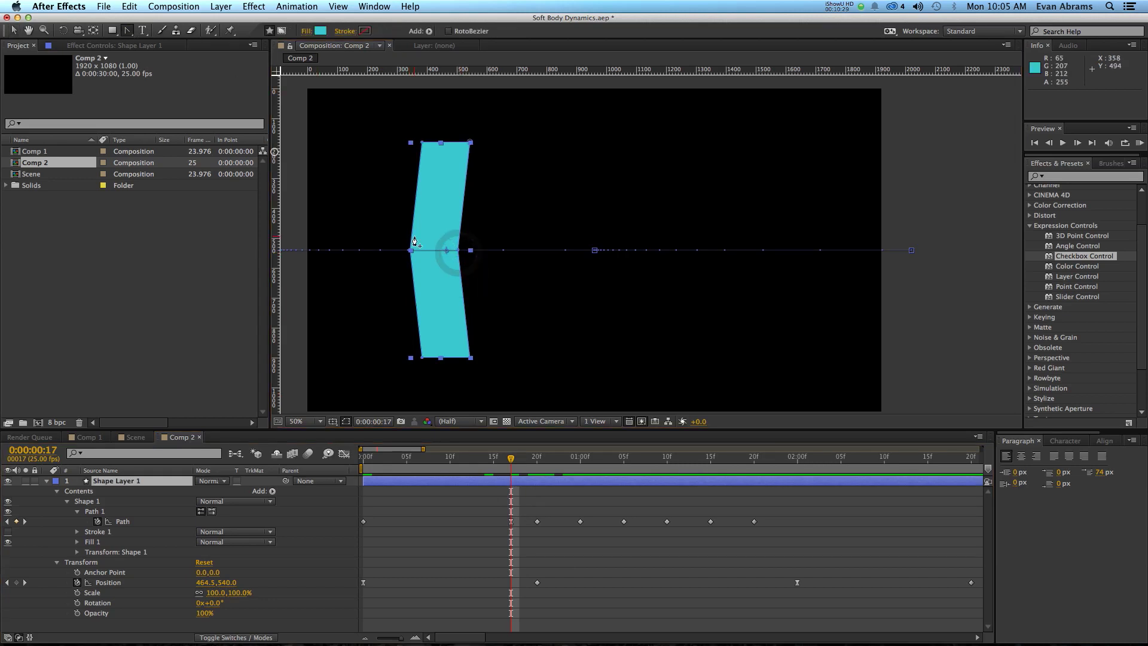
pyautogui.click(458, 250)
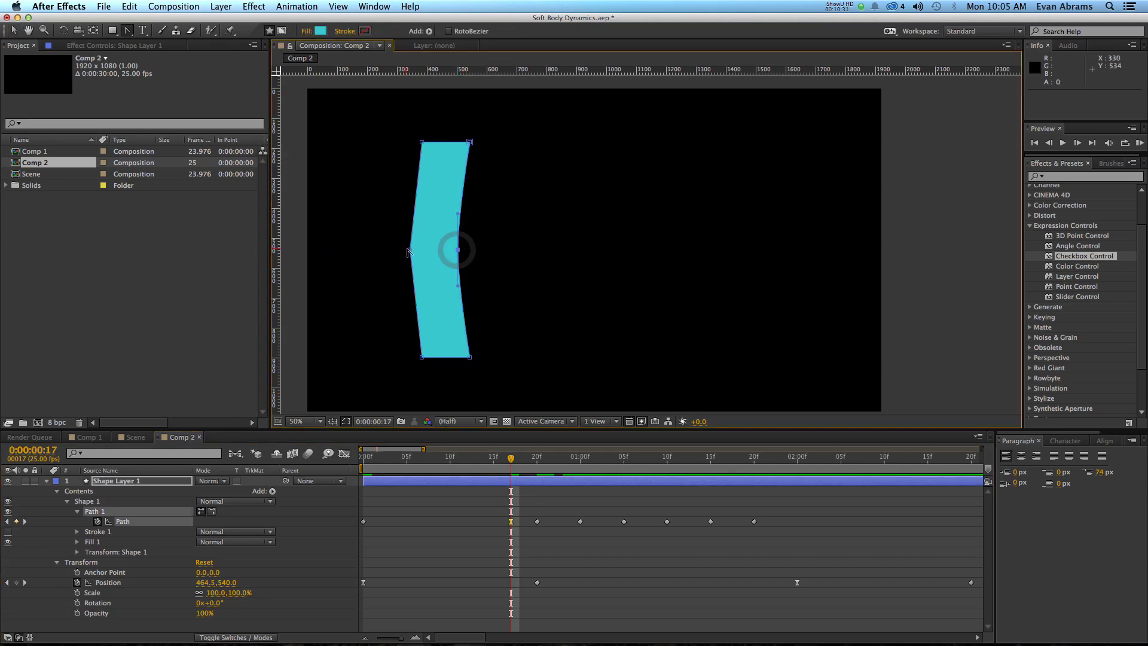
pyautogui.click(410, 250)
pyautogui.moveTo(525, 471); pyautogui.dragTo(537, 470)
pyautogui.click(574, 251)
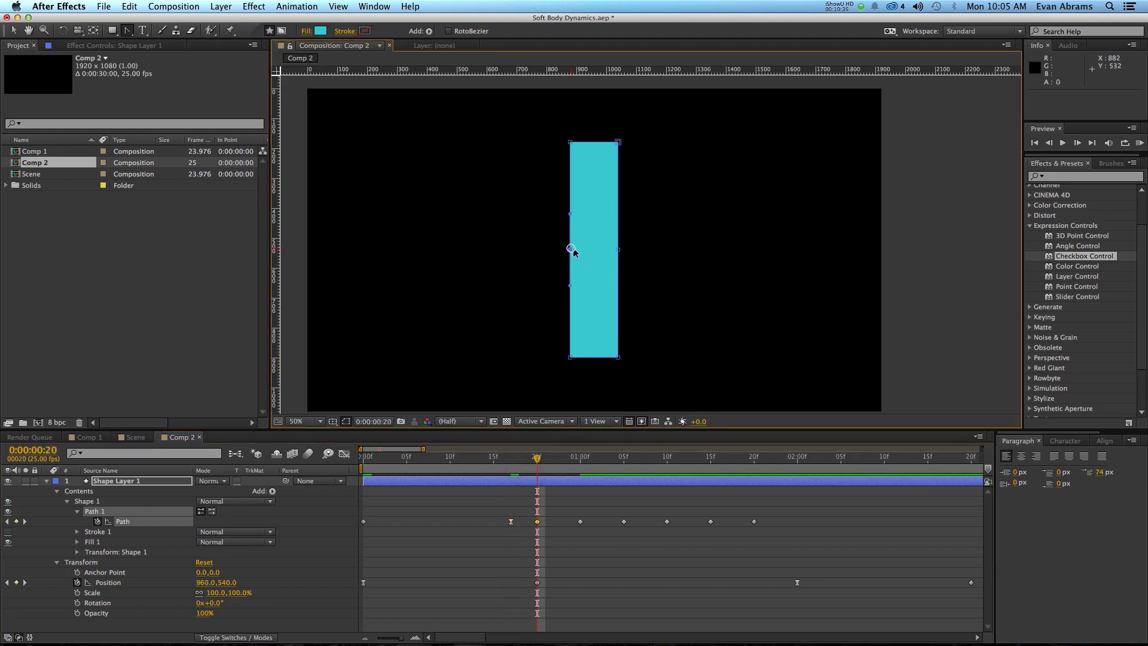
pyautogui.click(618, 249)
# Smooth both middle vertices at the 1:00 and 1:05 Path keyframes
pyautogui.moveTo(536, 459); pyautogui.dragTo(580, 467)
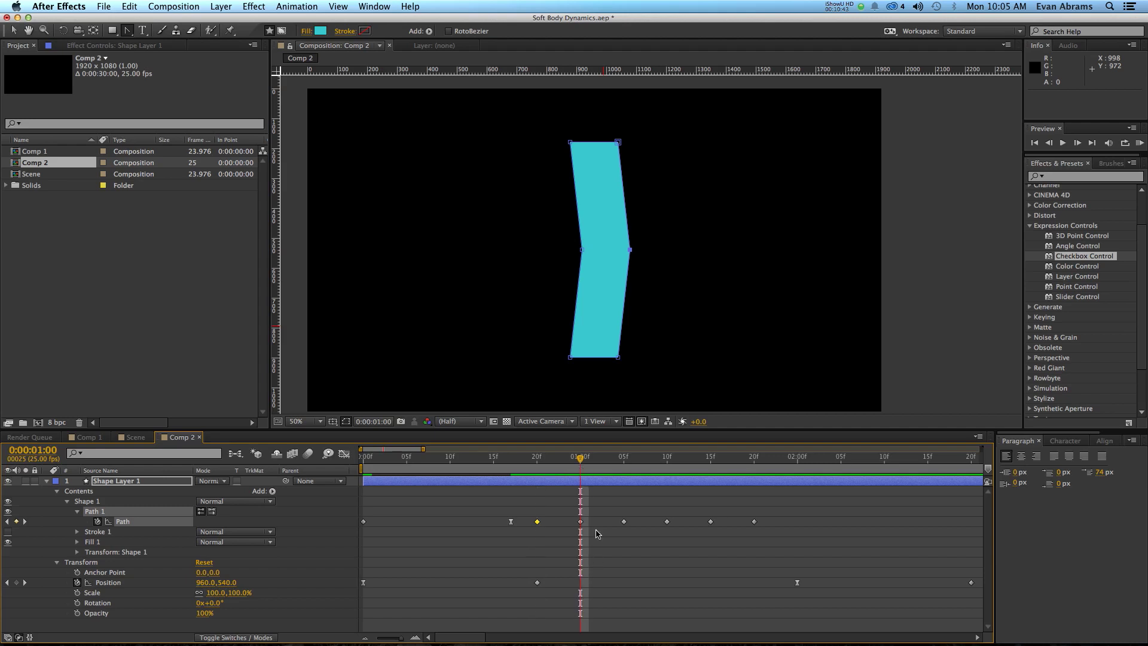
pyautogui.click(629, 252)
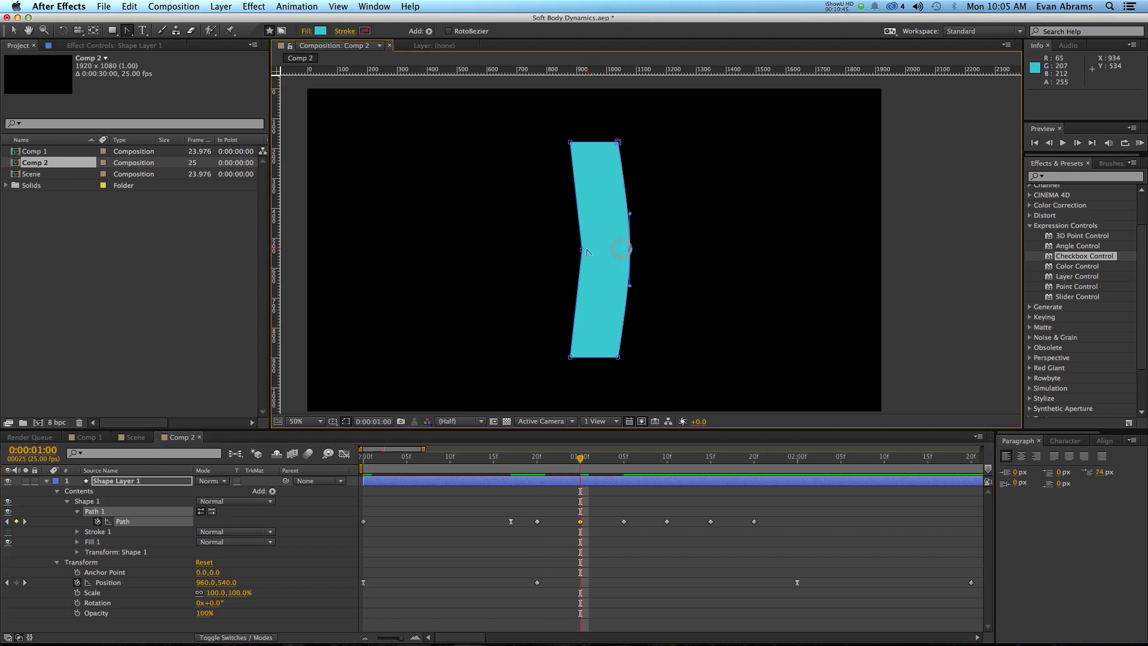
pyautogui.click(581, 250)
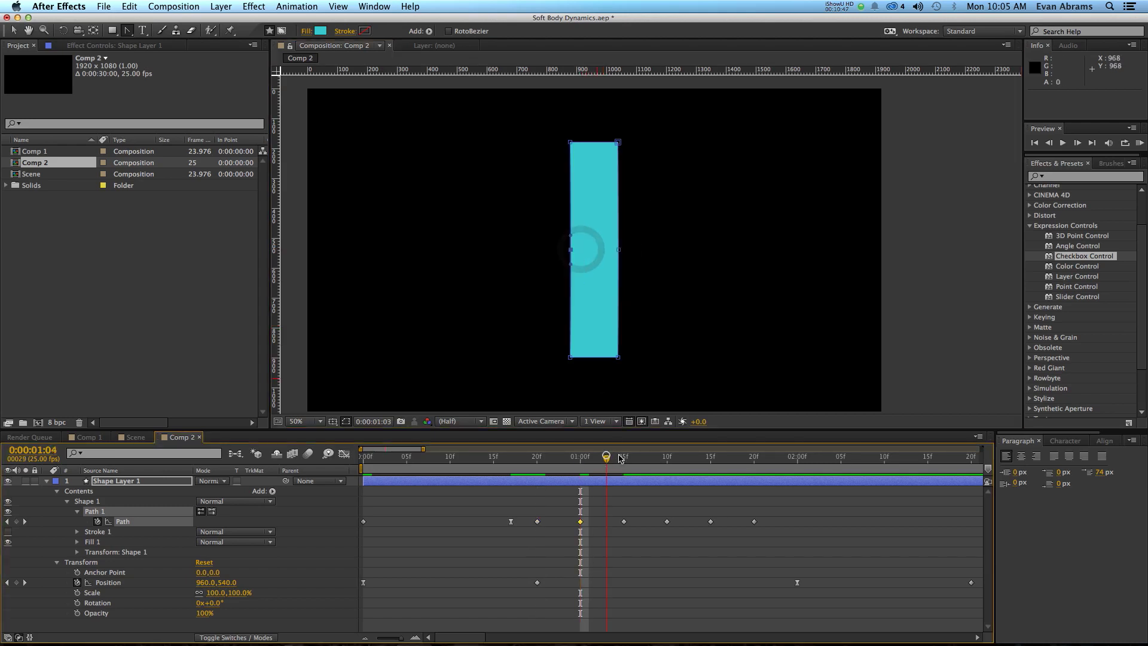
pyautogui.moveTo(598, 456); pyautogui.dragTo(624, 456)
pyautogui.click(612, 250)
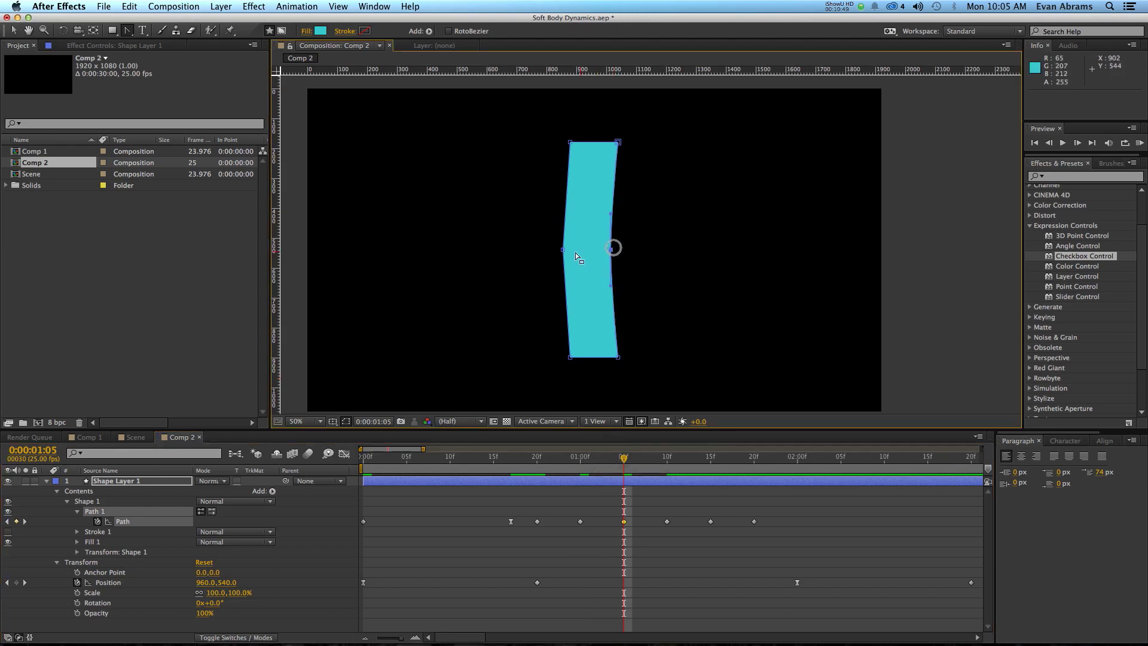
pyautogui.click(563, 249)
# Smooth the middle vertices at the 1:10, 1:15 and 1:20 Path keyframes
pyautogui.moveTo(635, 459); pyautogui.dragTo(667, 458)
pyautogui.click(625, 250)
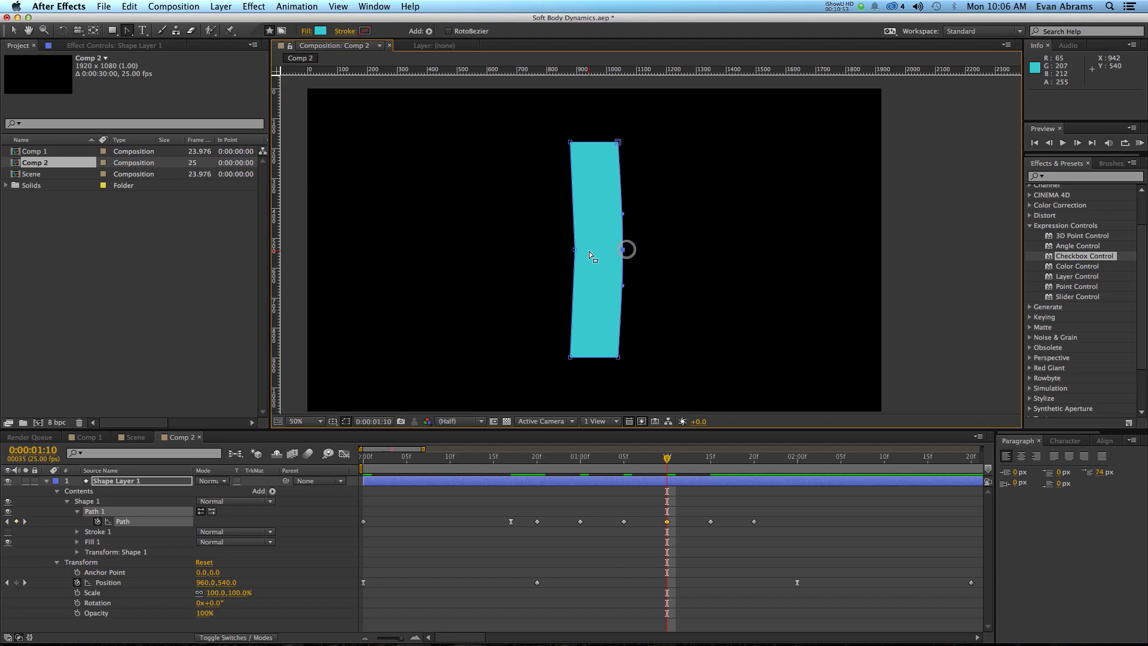
pyautogui.click(575, 249)
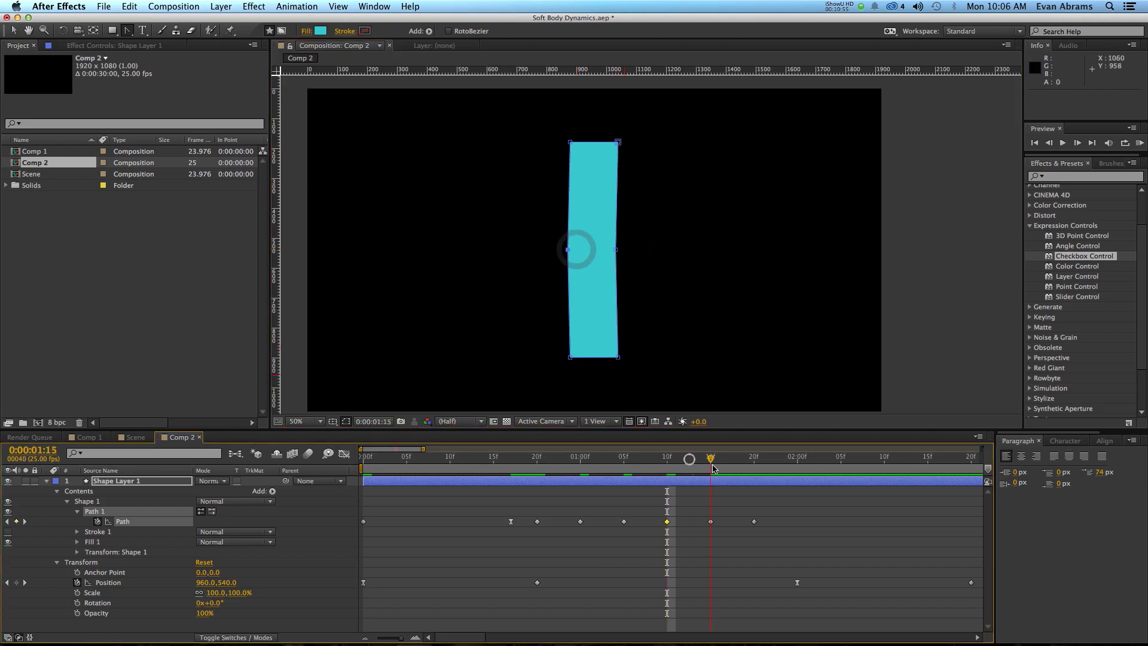
pyautogui.moveTo(688, 457); pyautogui.dragTo(754, 457)
pyautogui.click(616, 250)
pyautogui.click(568, 250)
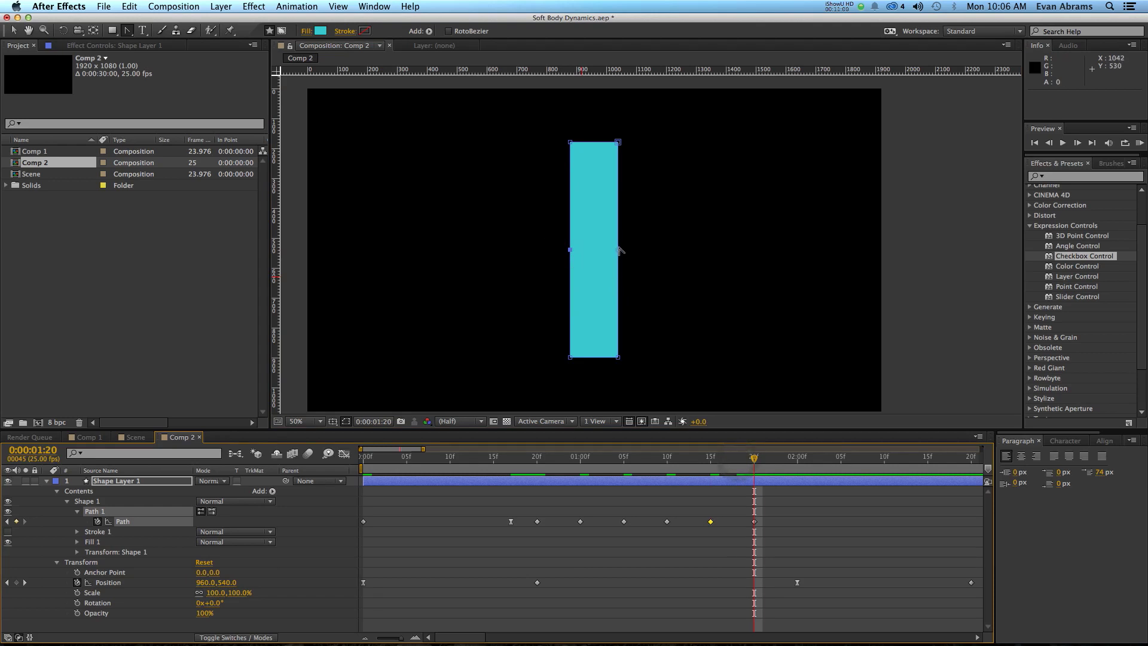
pyautogui.click(569, 250)
# Return to the composition start and zoom the viewer out to show the offscreen rectangle
pyautogui.press('Home')
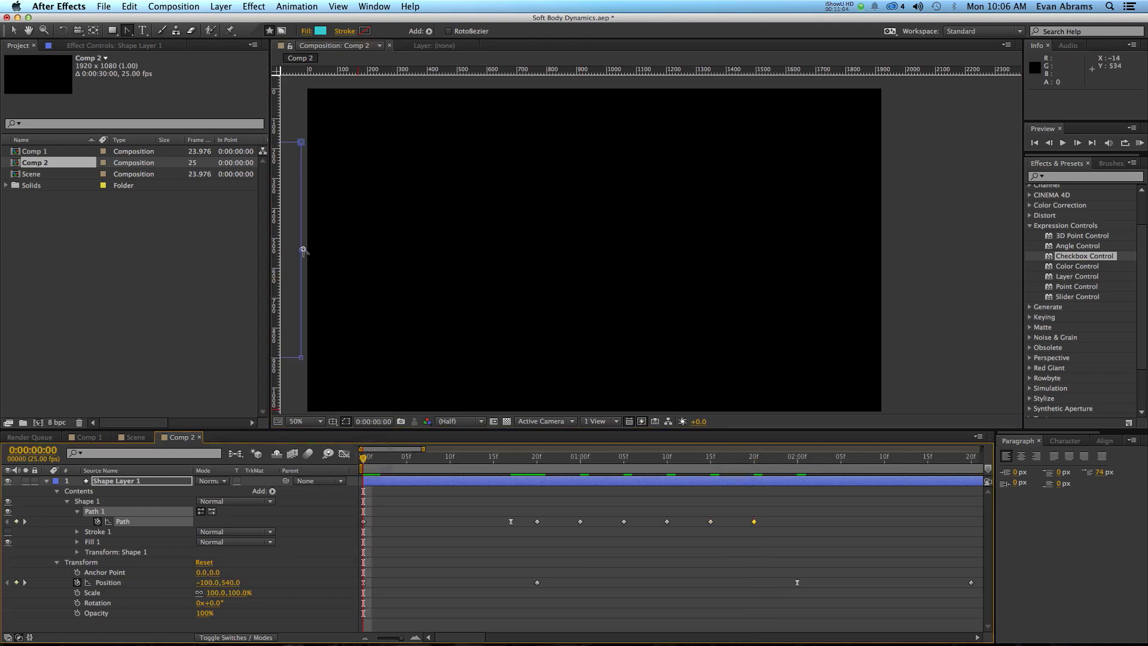
pyautogui.click(303, 250)
pyautogui.press(',')
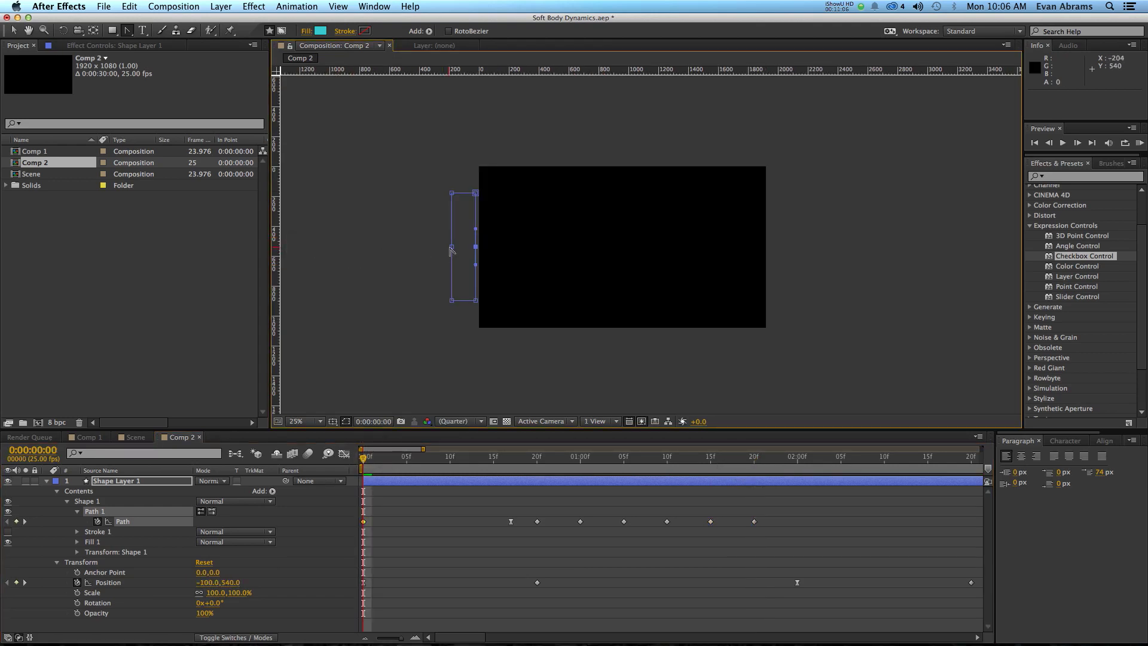
# End the work area at 0:00:02:00, RAM-preview it, then return to the Selection tool
pyautogui.click(690, 486)
pyautogui.click(796, 457)
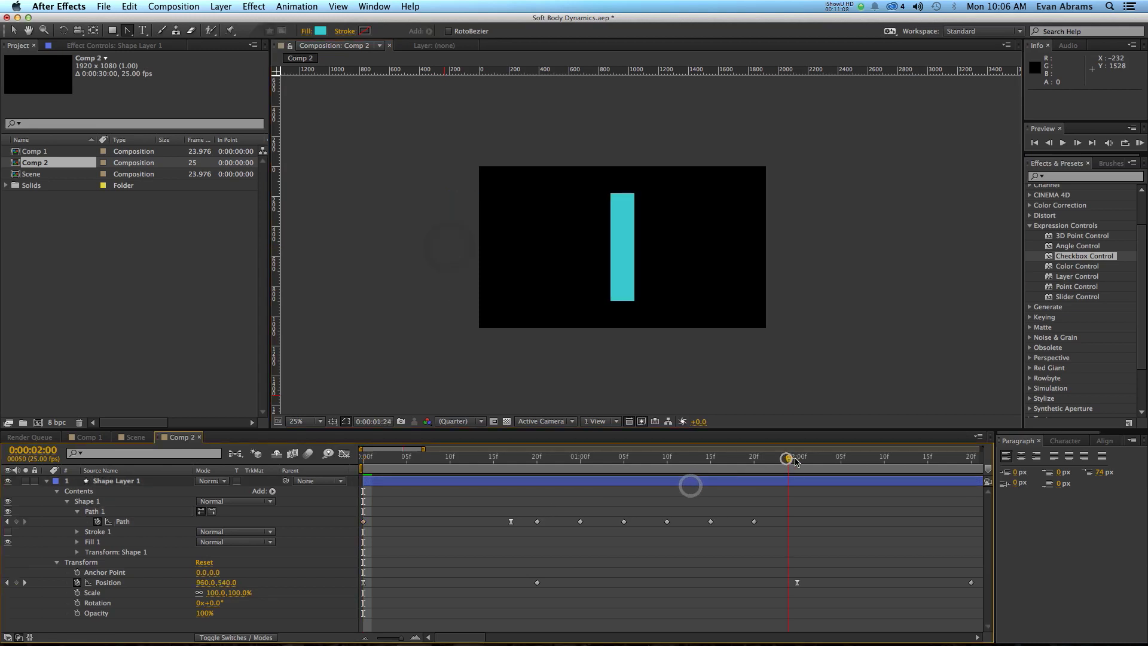
pyautogui.press('n')
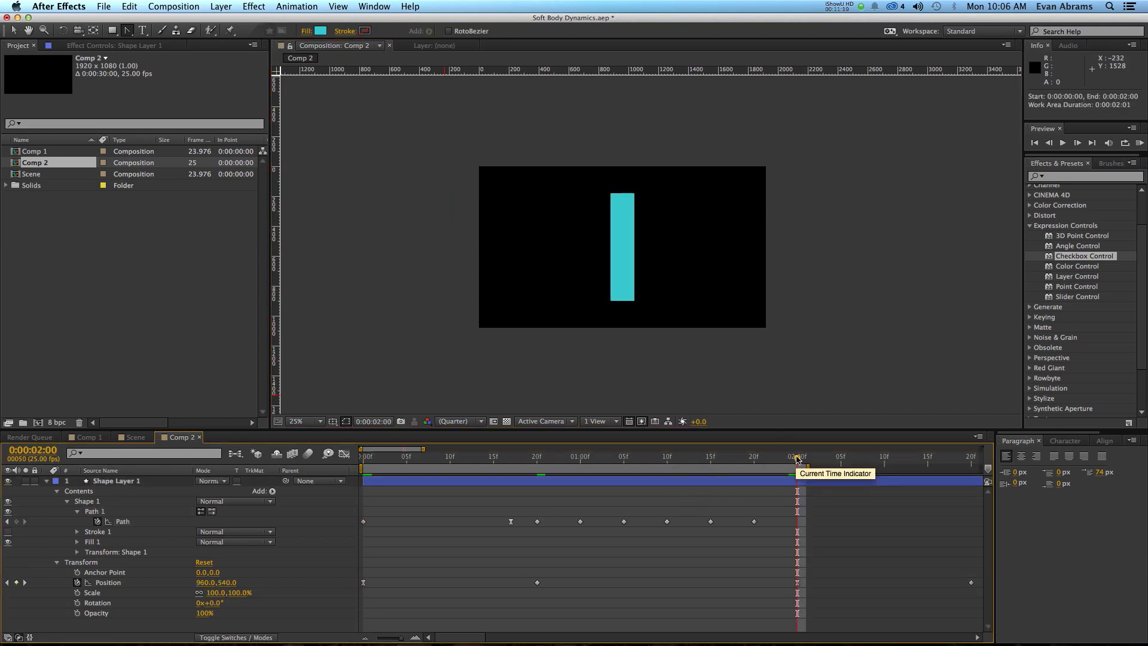
pyautogui.press('KP_0')
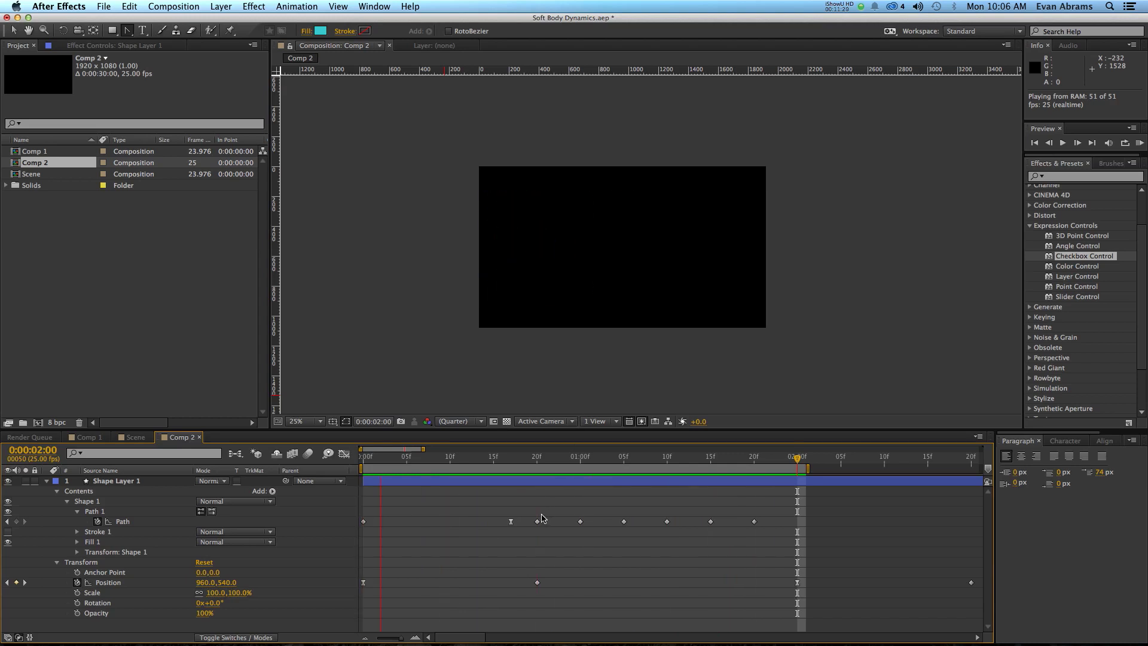
pyautogui.press('space')
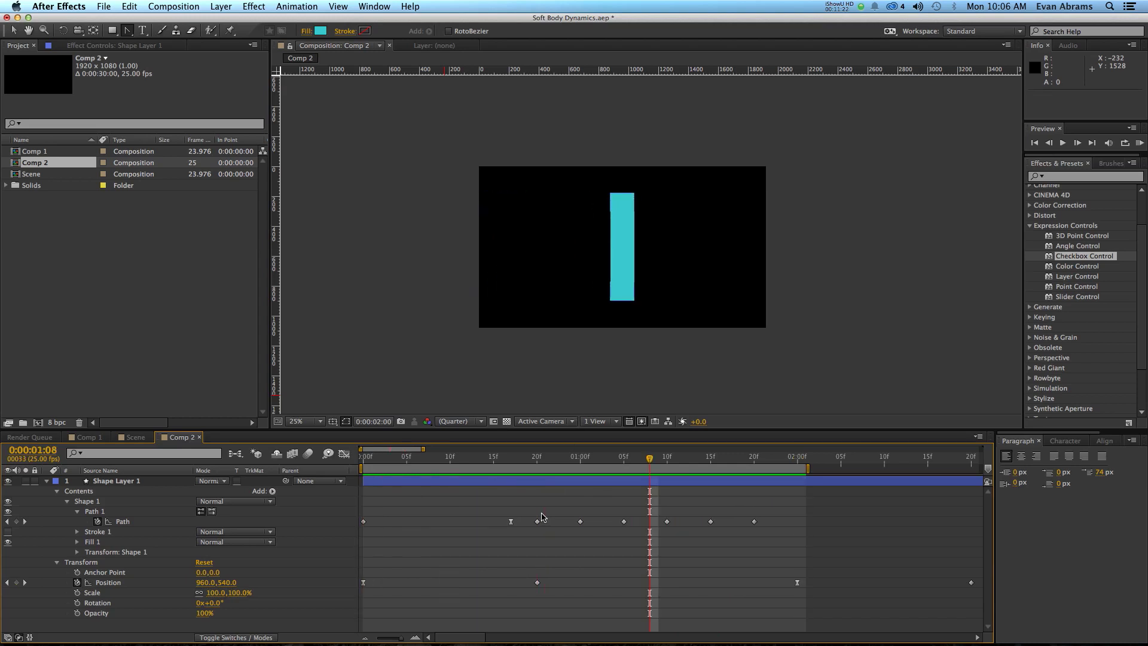
pyautogui.press('v')
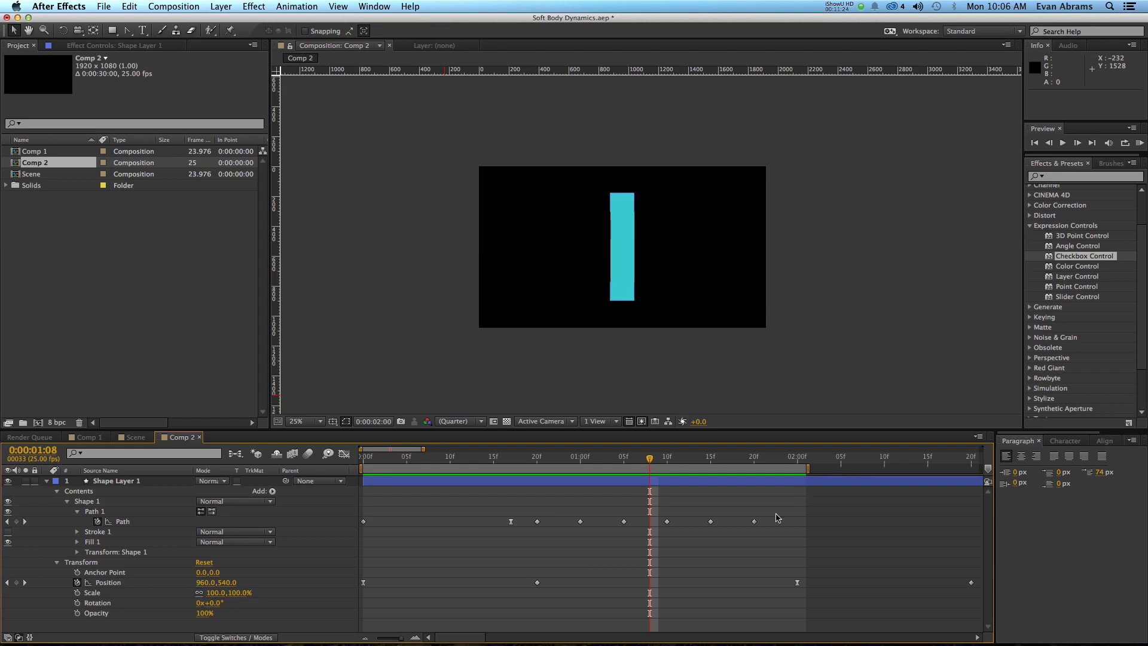
# Apply Easy Ease to all wobble Path keyframes and select the 20f keyframe, viewer at 50%
pyautogui.moveTo(777, 518); pyautogui.dragTo(509, 526)
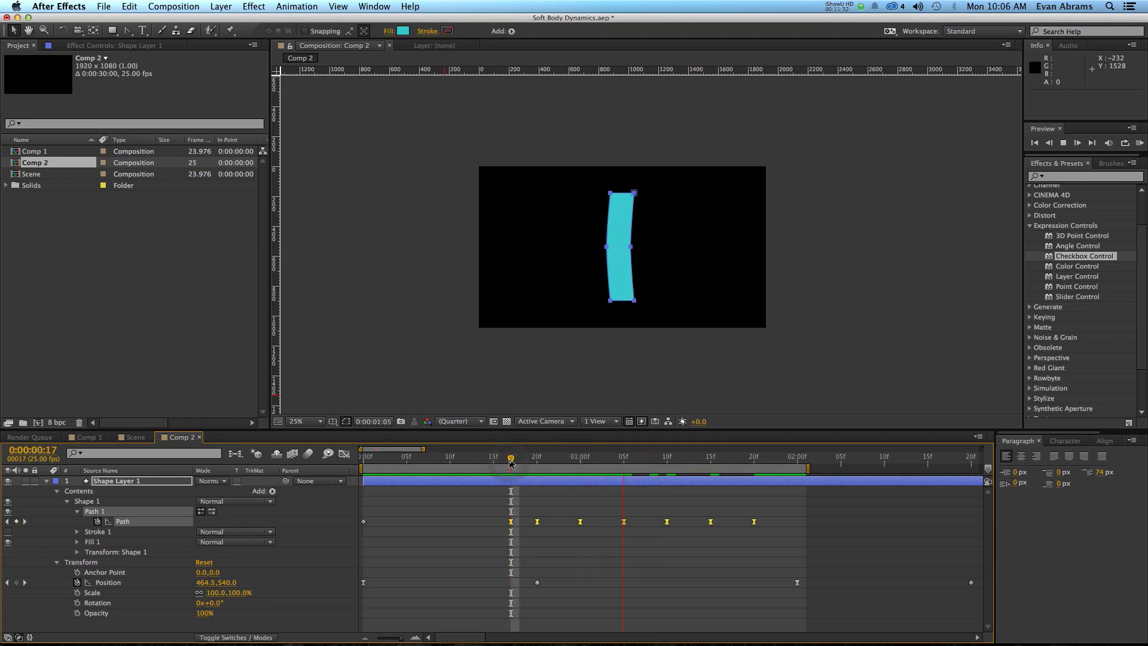
pyautogui.click(511, 462)
pyautogui.moveTo(512, 463); pyautogui.dragTo(537, 462)
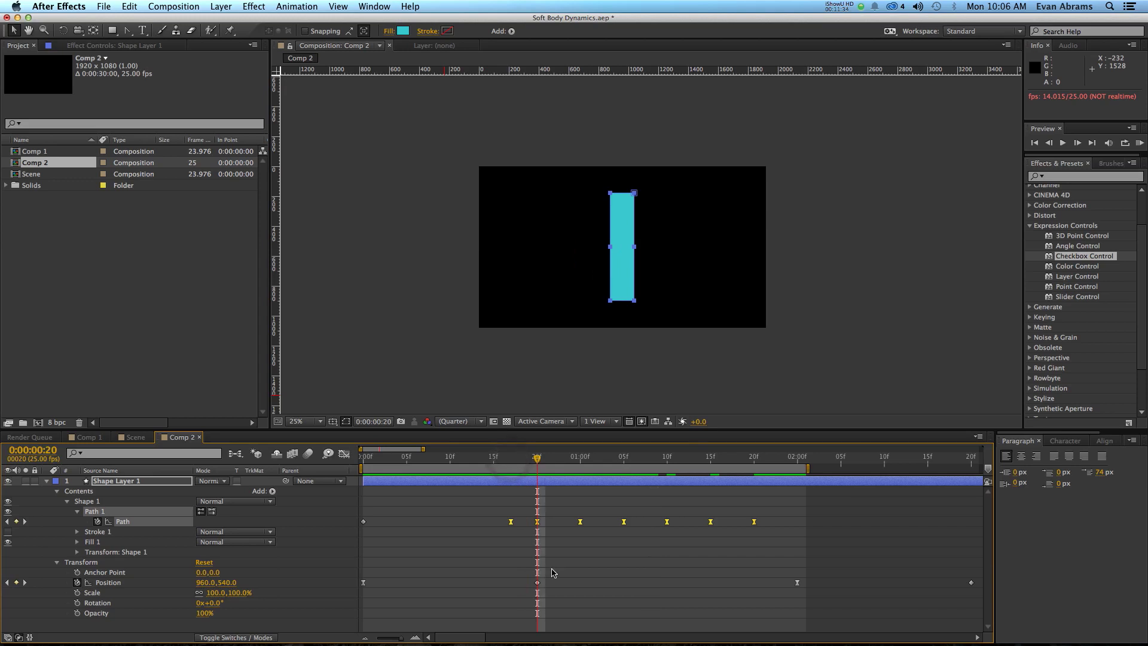
pyautogui.click(556, 531)
pyautogui.press('.')
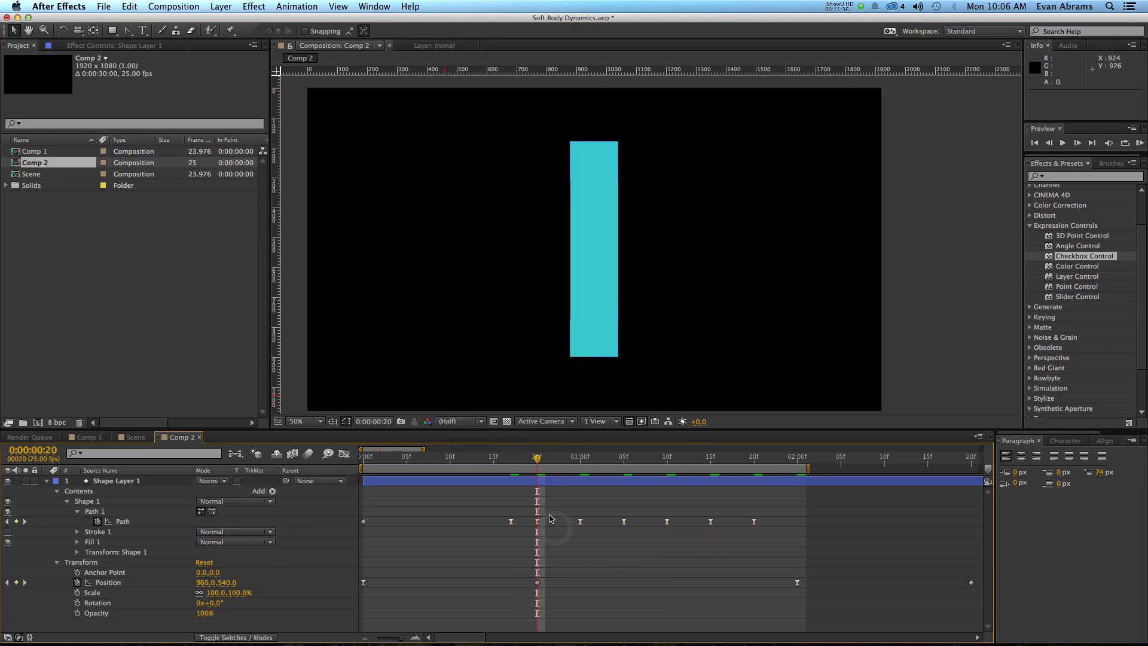
pyautogui.click(538, 521)
pyautogui.moveTo(529, 471); pyautogui.dragTo(511, 467)
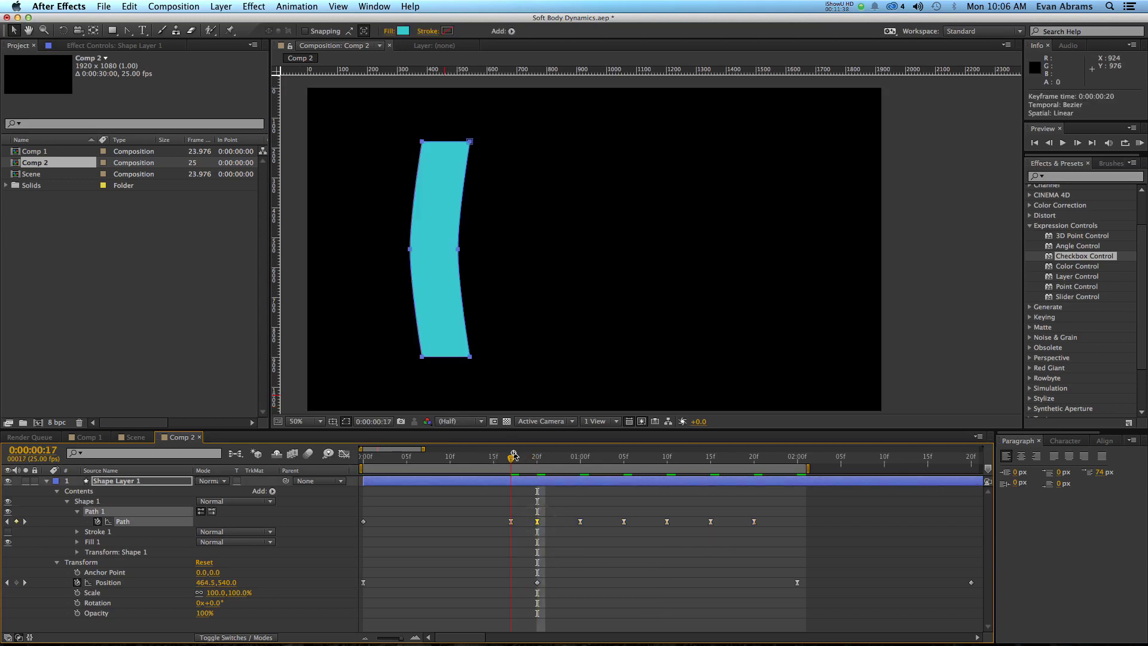
# Show the Path keyframes' speed graph in the Graph Editor and select the frame-20 keyframe
pyautogui.click(345, 454)
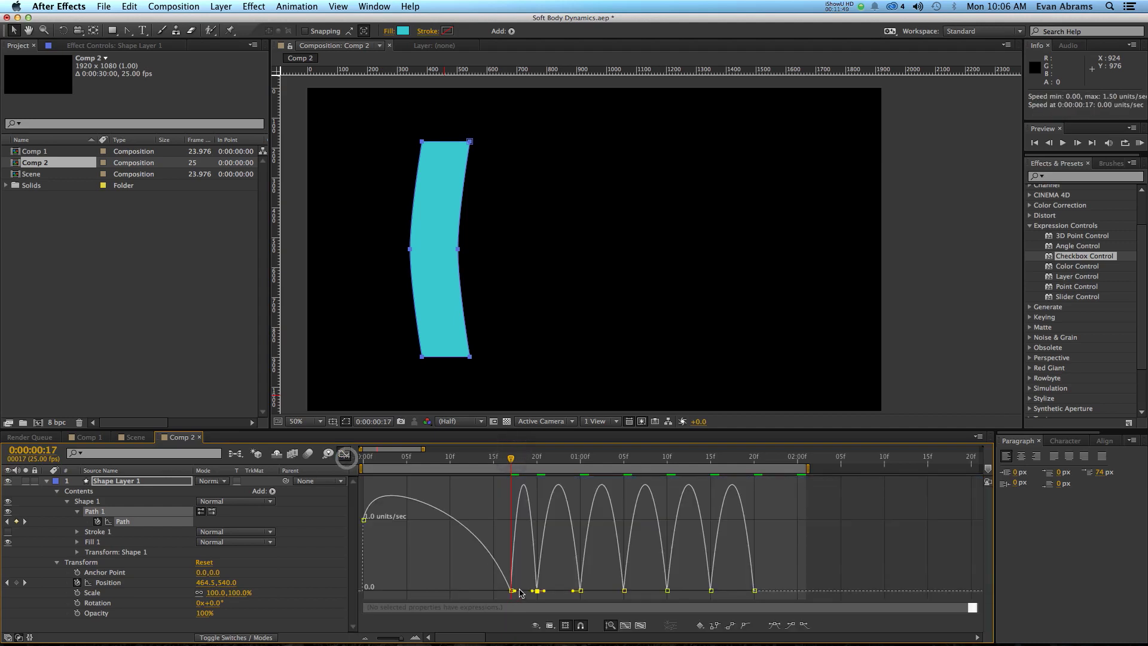
pyautogui.click(537, 626)
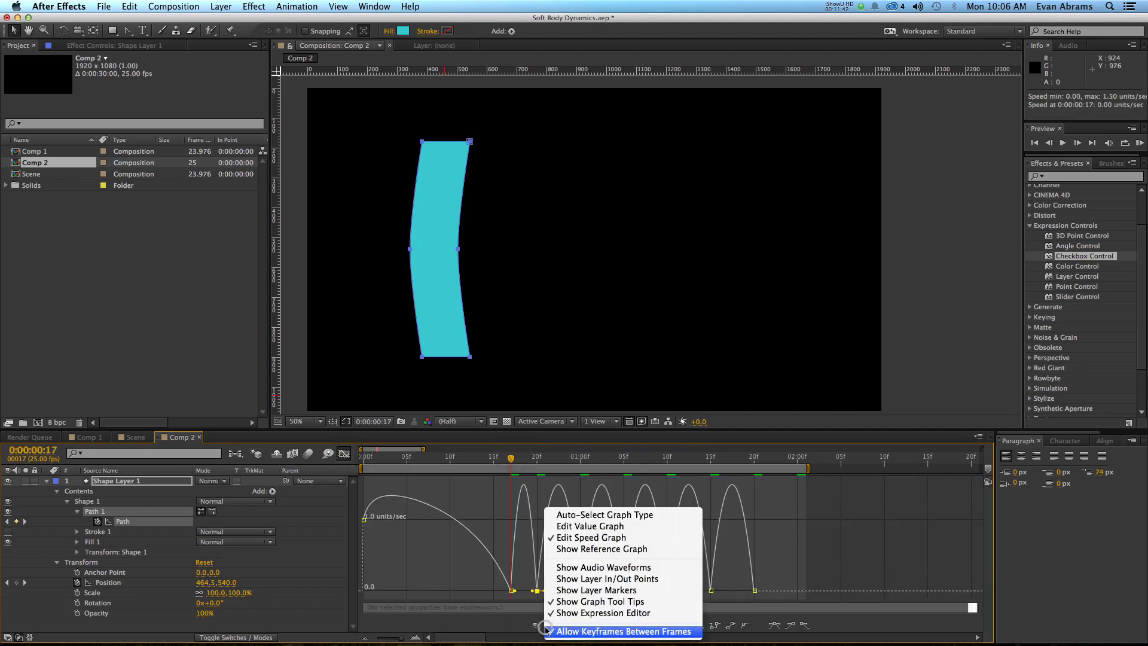
pyautogui.click(564, 537)
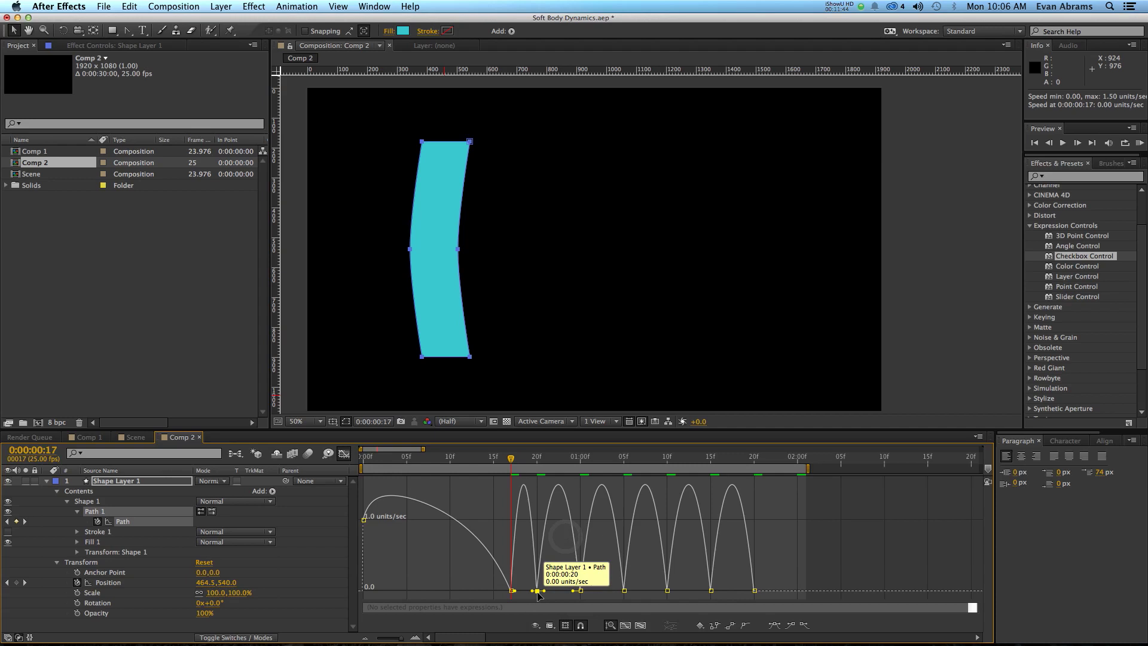
pyautogui.click(539, 592)
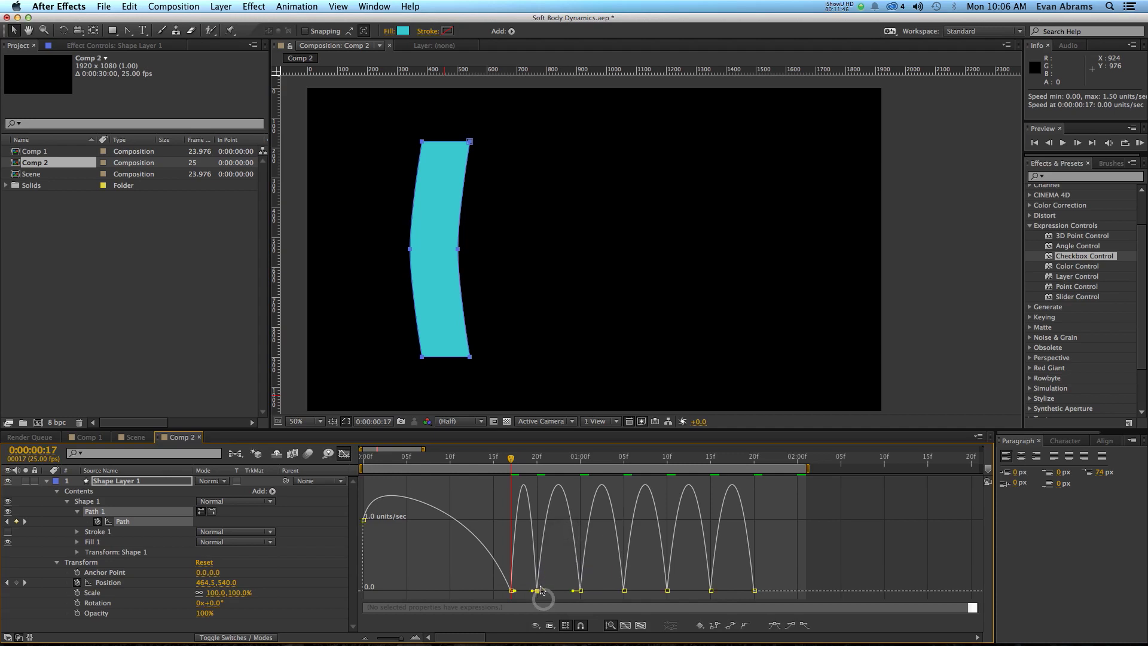
# Convert the frame-20 Path keyframe to Auto Bezier and return to the keyframe view
pyautogui.moveTo(517, 459); pyautogui.dragTo(543, 491)
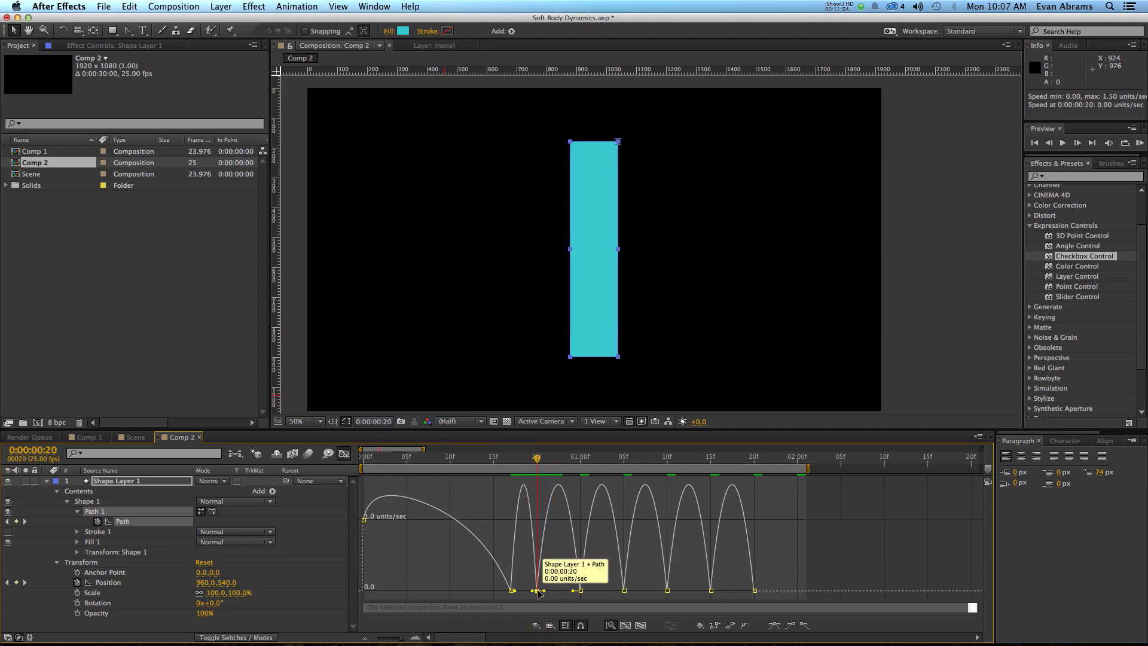
pyautogui.press('Delete')
pyautogui.press('super+z')
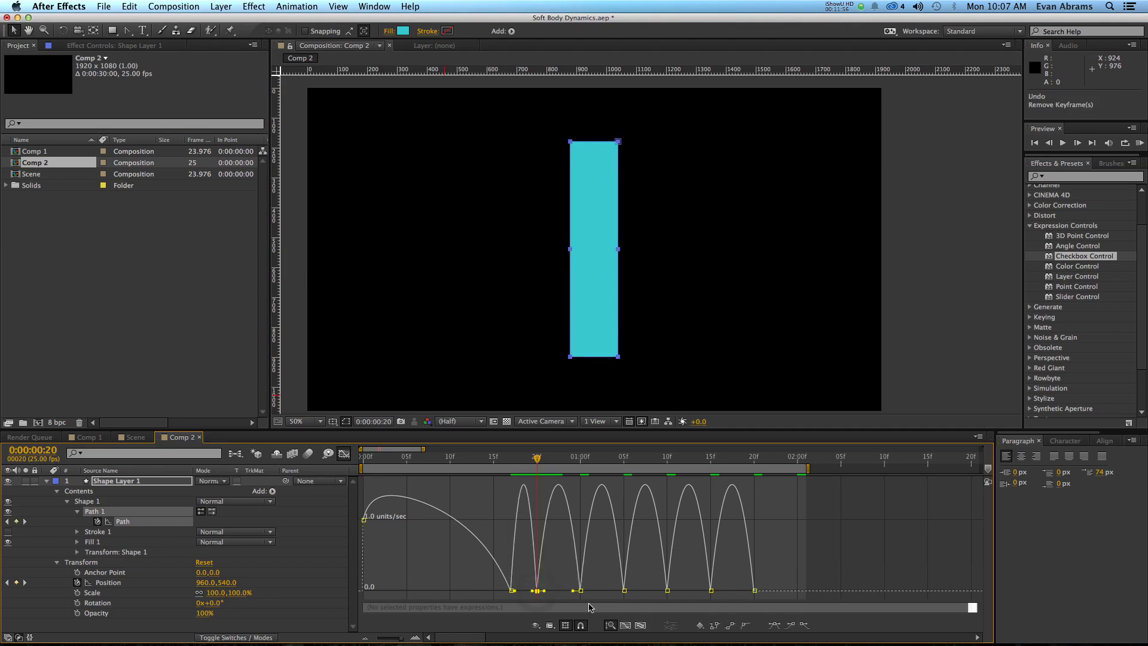
pyautogui.click(741, 627)
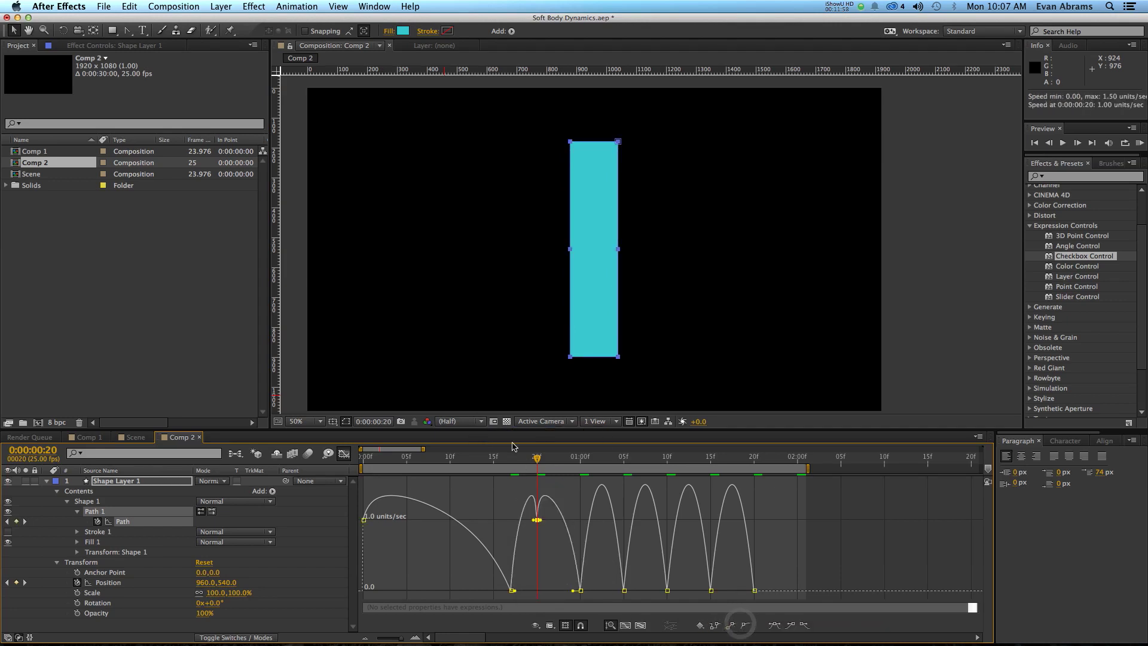
pyautogui.moveTo(526, 460); pyautogui.dragTo(554, 462)
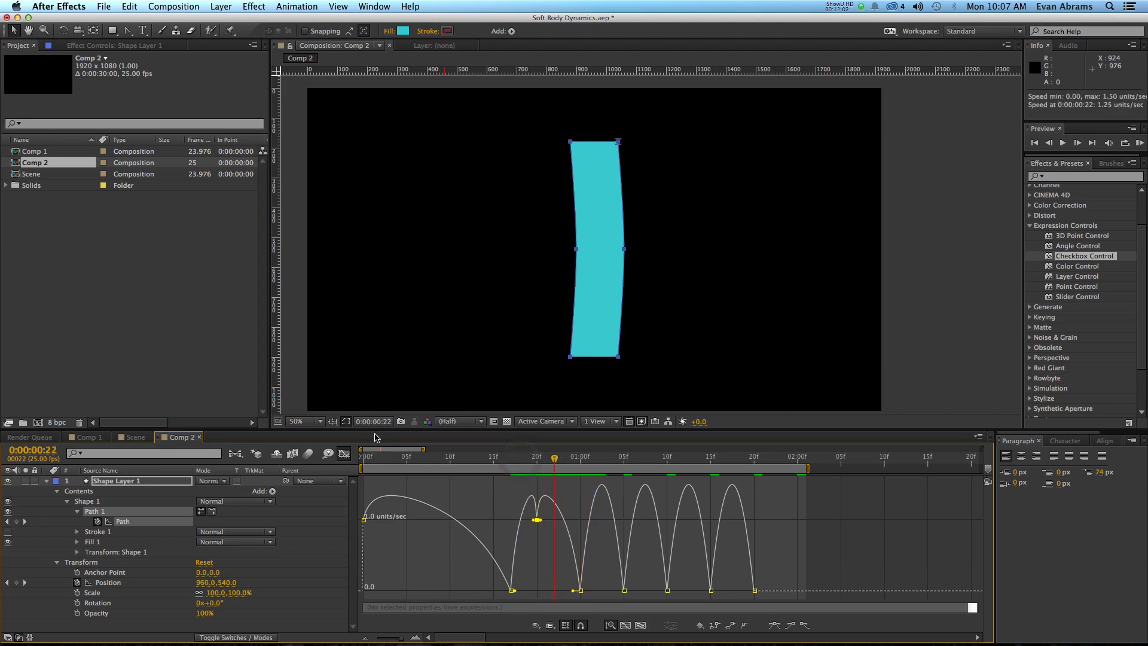
pyautogui.click(343, 452)
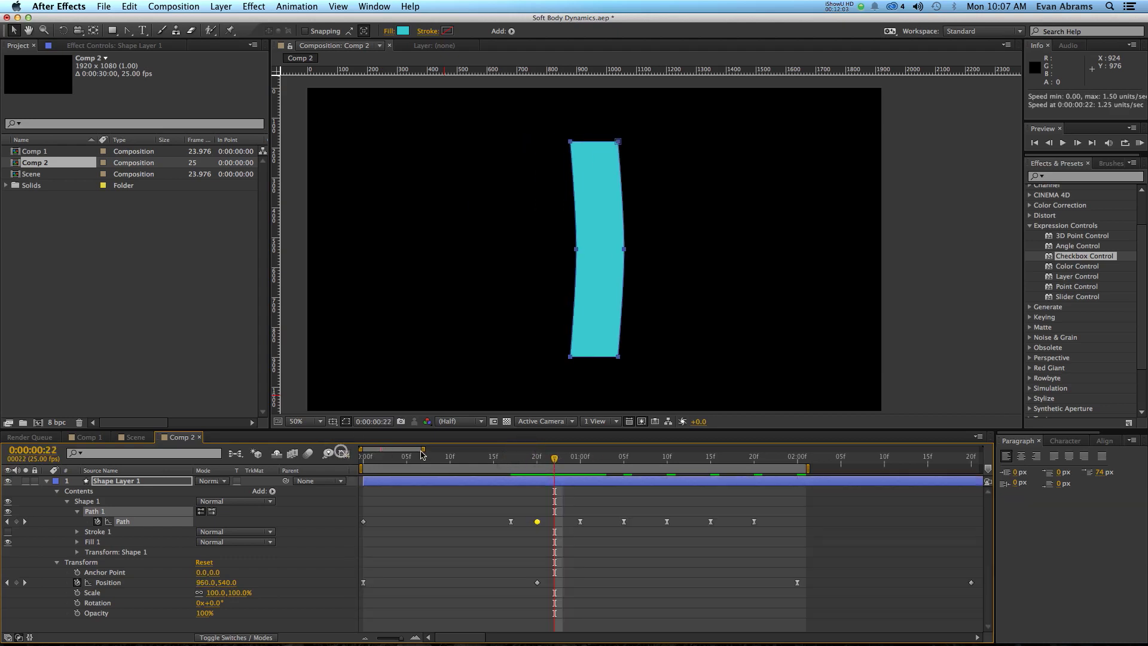
# Move the Path keyframe after frame 20 from frame 24 to 23 and preview the wobble
pyautogui.click(539, 462)
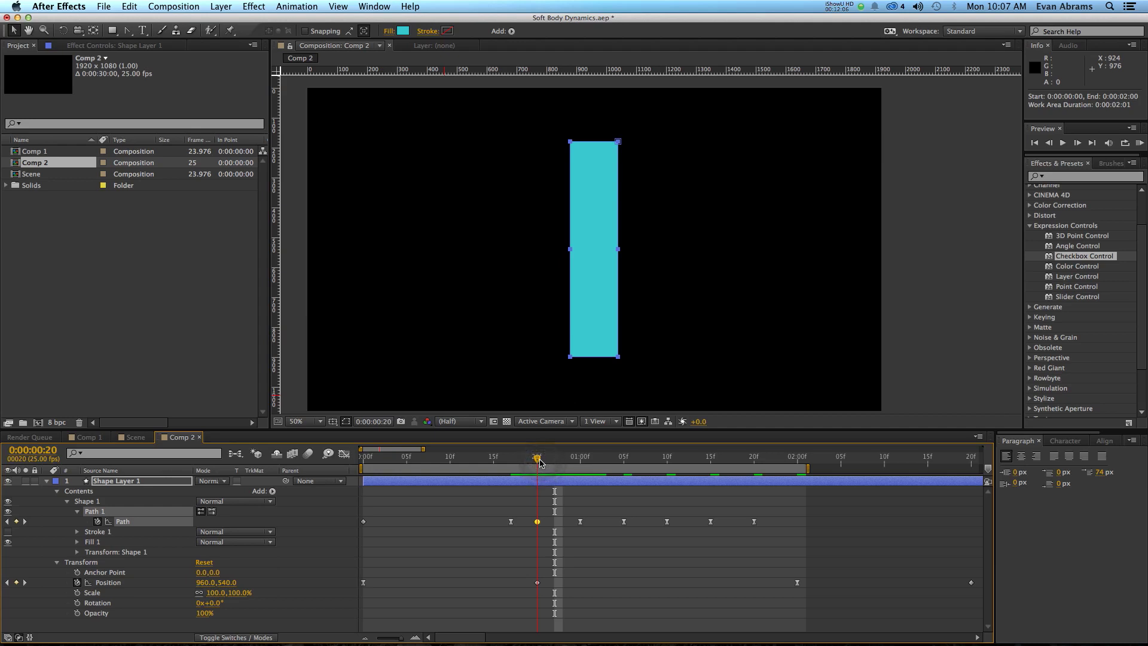
pyautogui.hotkey('shift', 'pagedown')
pyautogui.hotkey('shift', 'pageup')
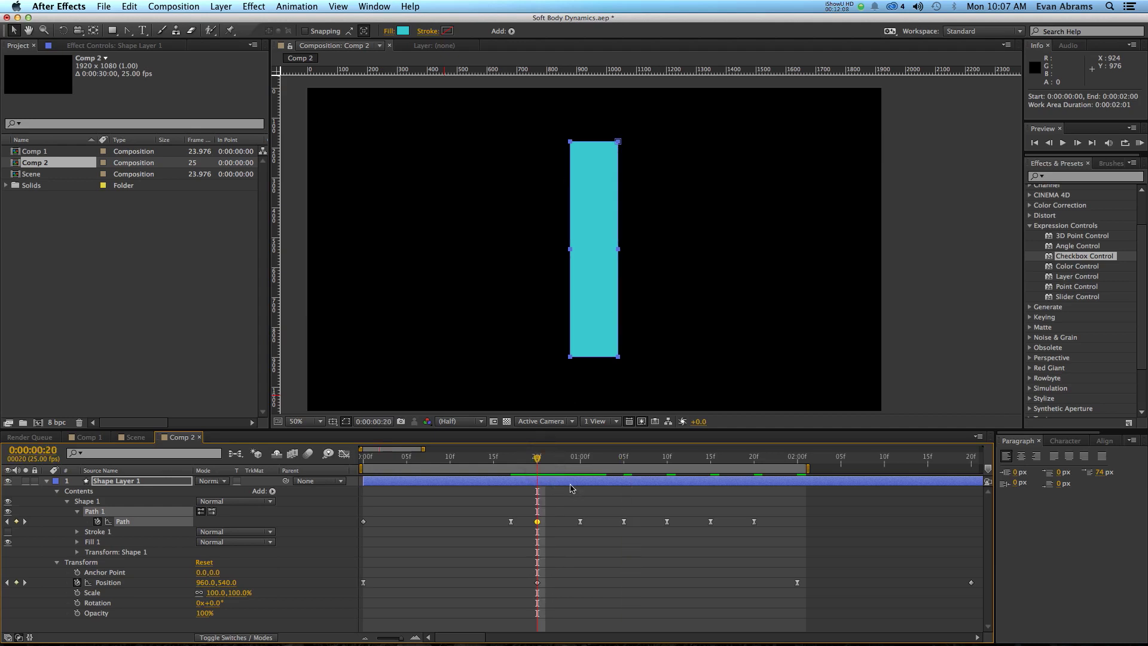
pyautogui.press('pagedown')
pyautogui.press('pagedown')
pyautogui.press('pagedown')
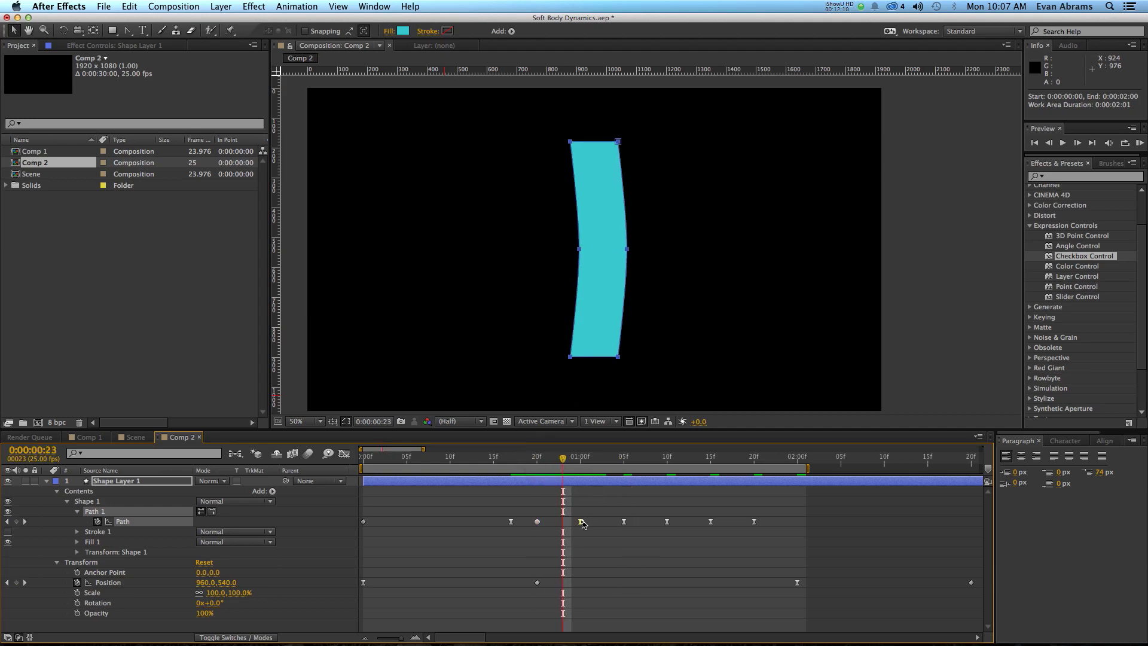
pyautogui.moveTo(583, 524); pyautogui.dragTo(563, 522)
pyautogui.click(519, 465)
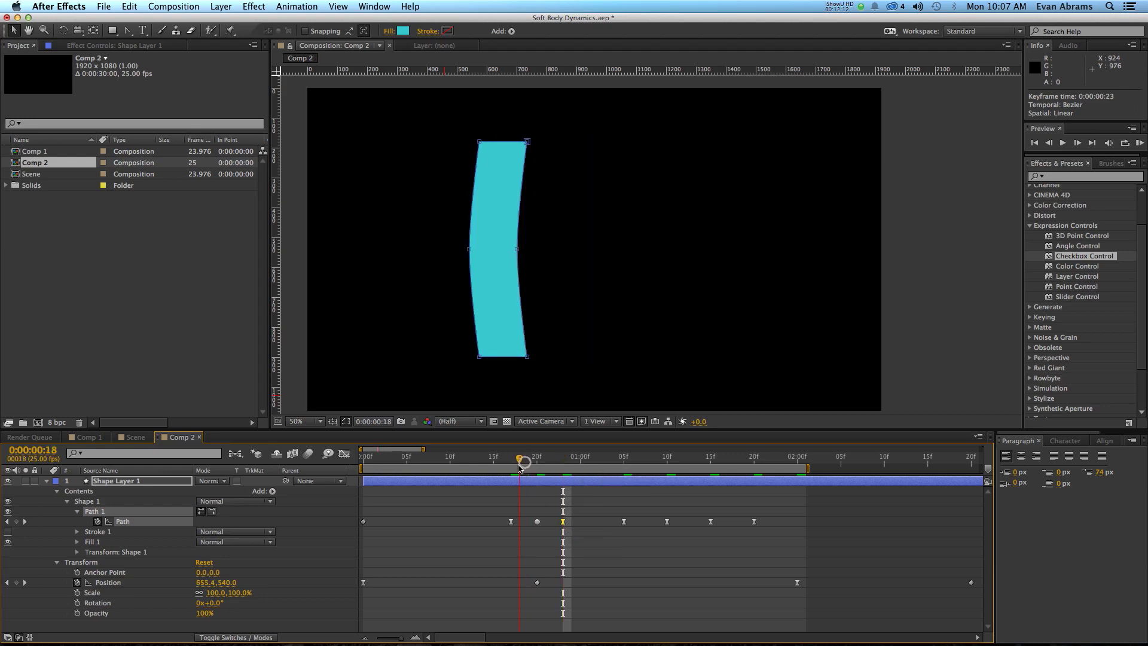
pyautogui.press('space')
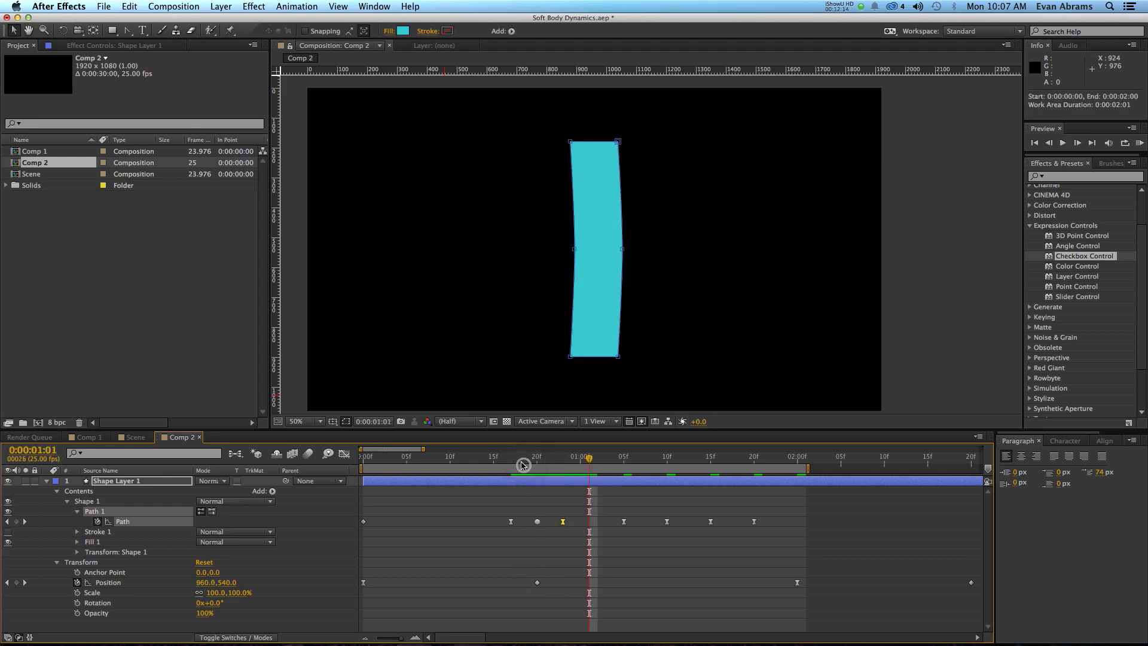
pyautogui.click(539, 471)
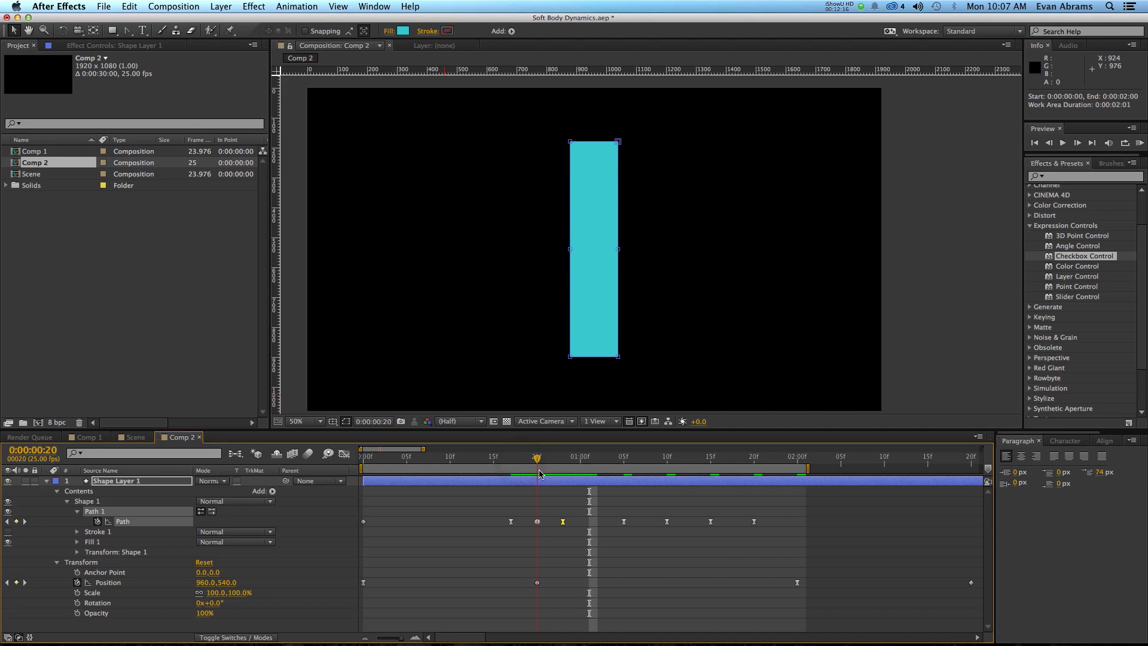
# Retime the next Path keyframes to 0:22, 1:01 and 1:07
pyautogui.press('pagedown')
pyautogui.press('pagedown')
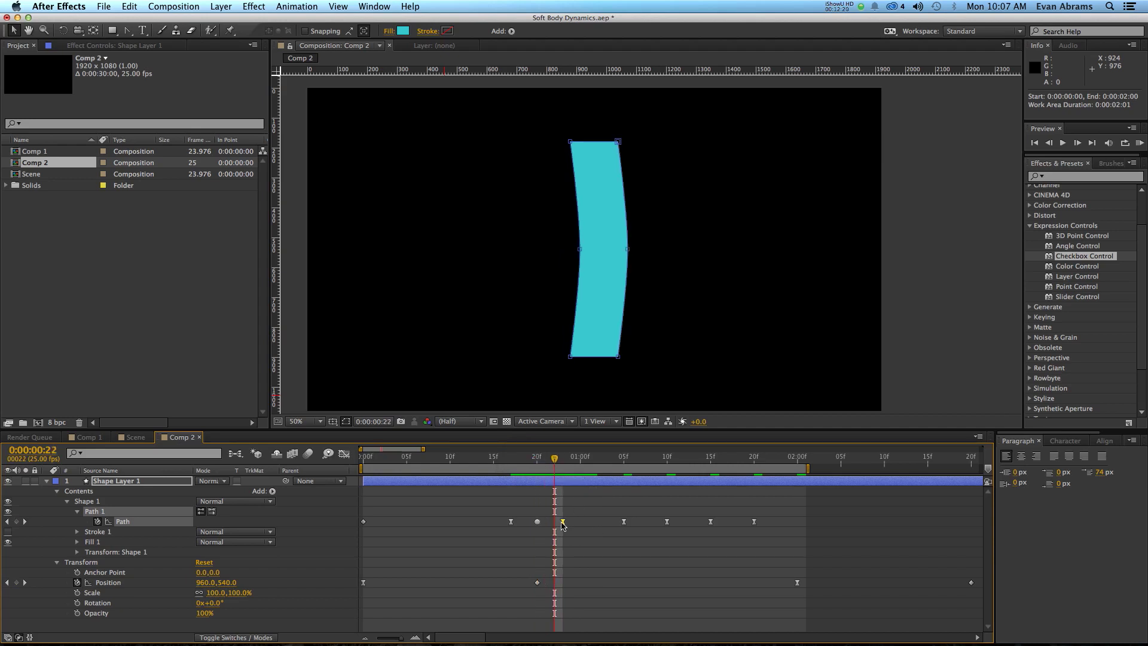
pyautogui.moveTo(562, 525); pyautogui.dragTo(555, 525)
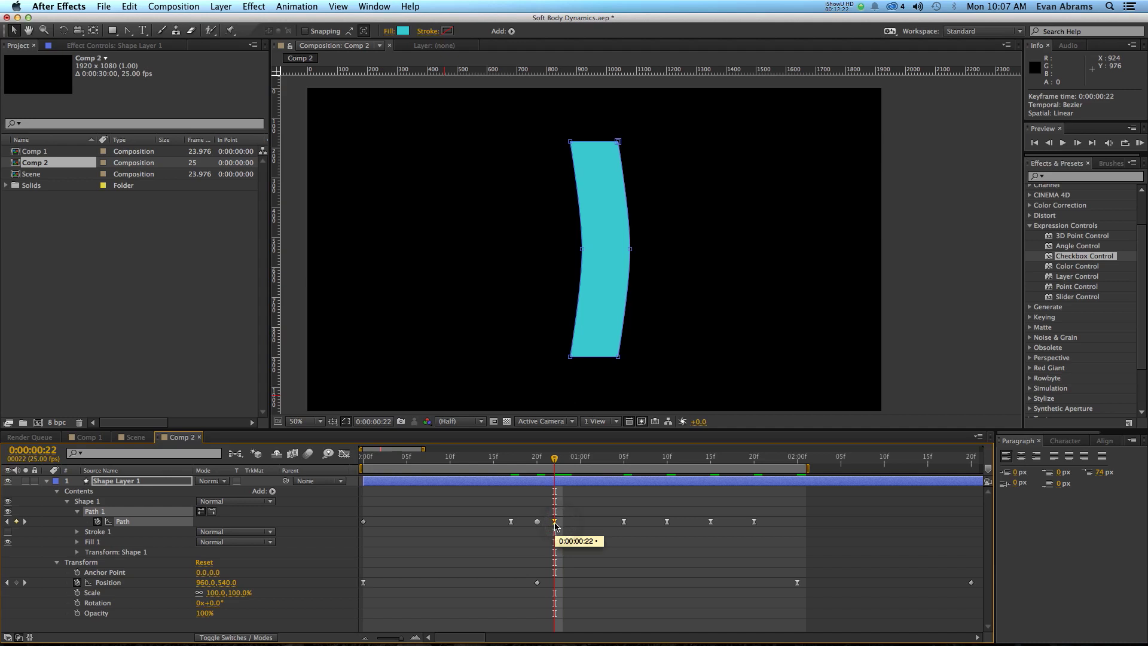
pyautogui.press('pagedown')
pyautogui.press('pagedown')
pyautogui.press('pagedown')
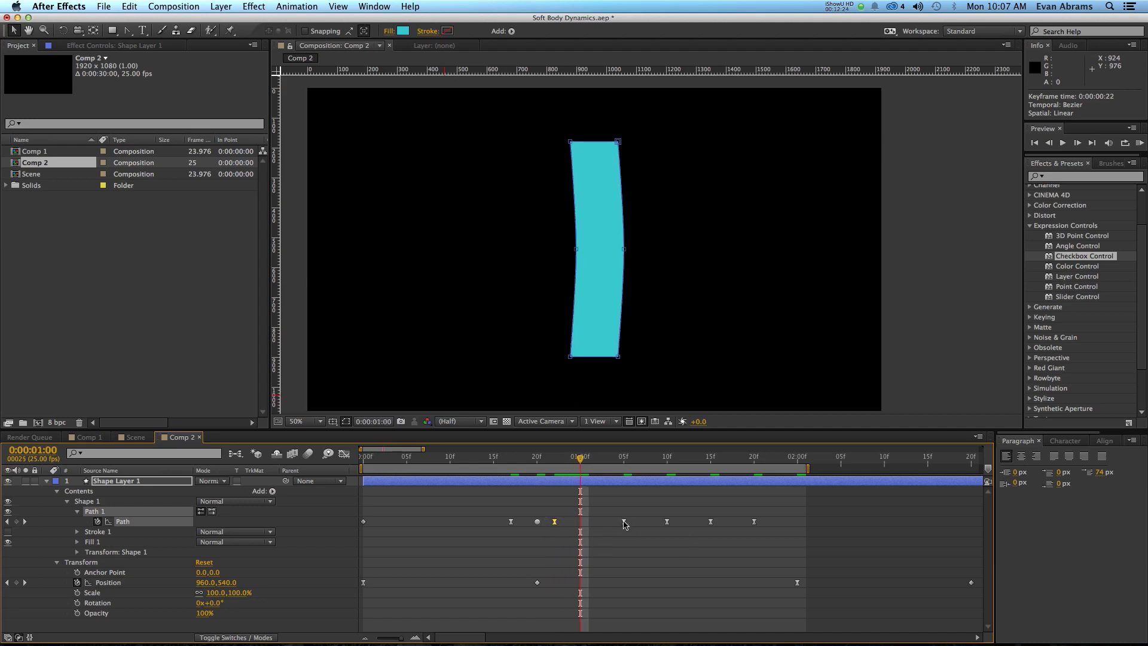
pyautogui.press('pagedown')
pyautogui.moveTo(624, 522); pyautogui.dragTo(595, 529)
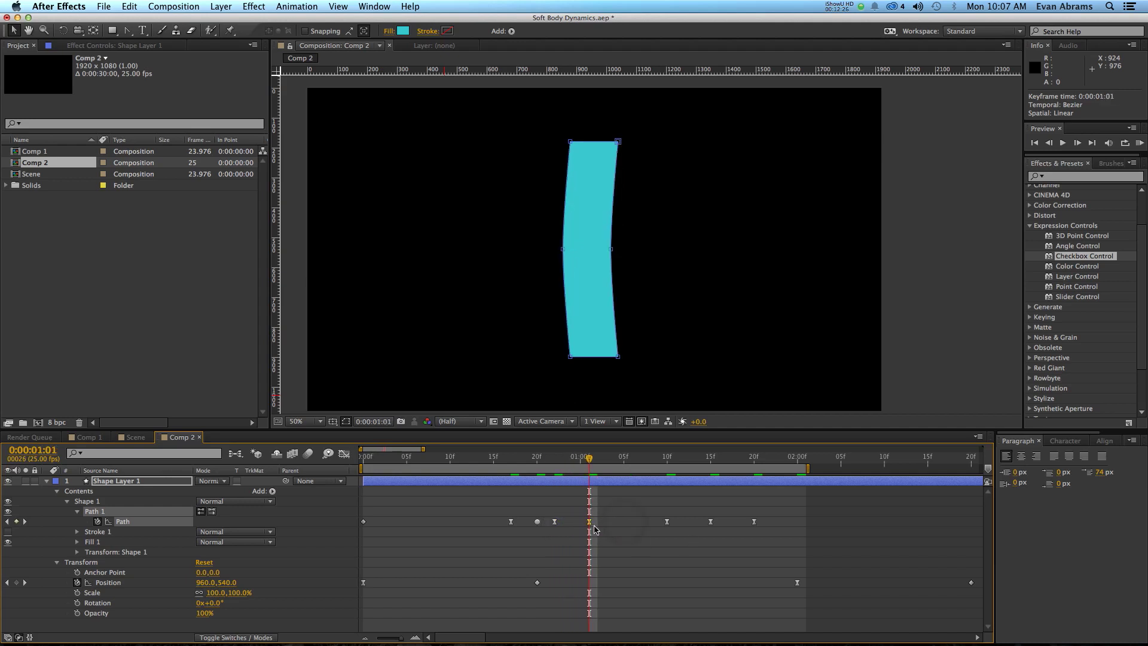
pyautogui.press('pagedown')
pyautogui.press('pagedown')
pyautogui.press('pagedown')
pyautogui.press('pagedown')
pyautogui.press('pagedown')
pyautogui.press('pagedown')
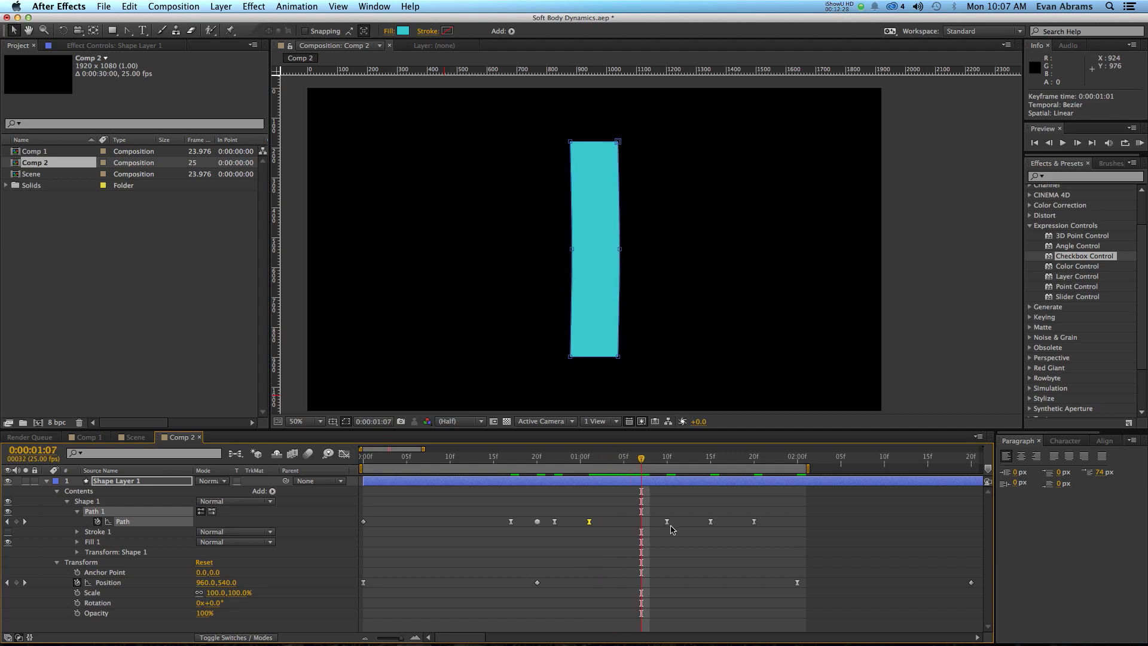
pyautogui.moveTo(667, 523); pyautogui.dragTo(641, 524)
# Step ahead to the 2-second mark and scrub back to frame 18 to review the timing
pyautogui.press('pagedown')
pyautogui.press('pagedown')
pyautogui.press('pagedown')
pyautogui.press('pagedown')
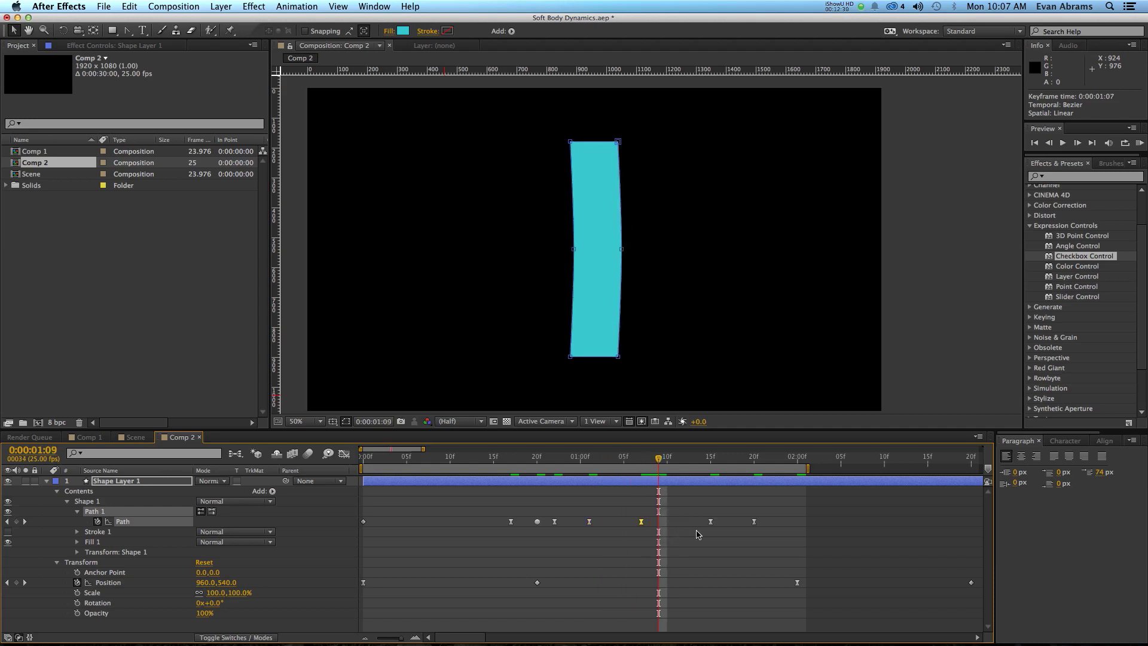
pyautogui.press('pagedown')
pyautogui.press('pagedown')
pyautogui.press('pagedown')
pyautogui.press('pagedown')
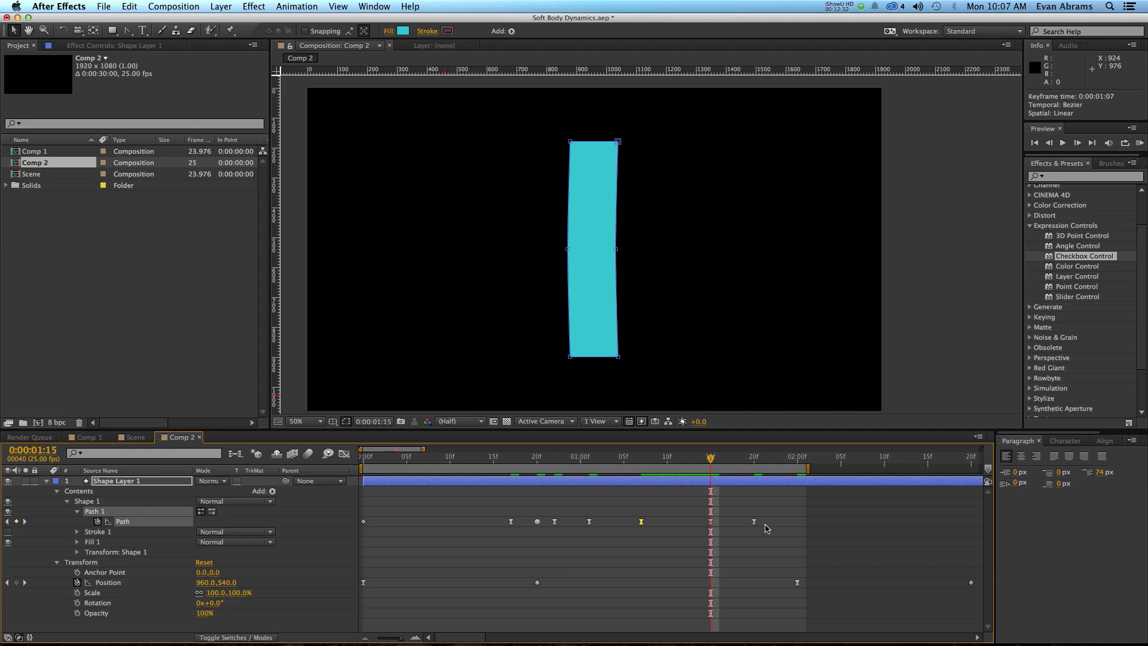
pyautogui.press('pagedown')
pyautogui.press('pagedown')
pyautogui.press('pagedown')
pyautogui.press('pagedown')
pyautogui.press('pagedown')
pyautogui.press('pagedown')
pyautogui.press('pagedown')
pyautogui.press('pagedown')
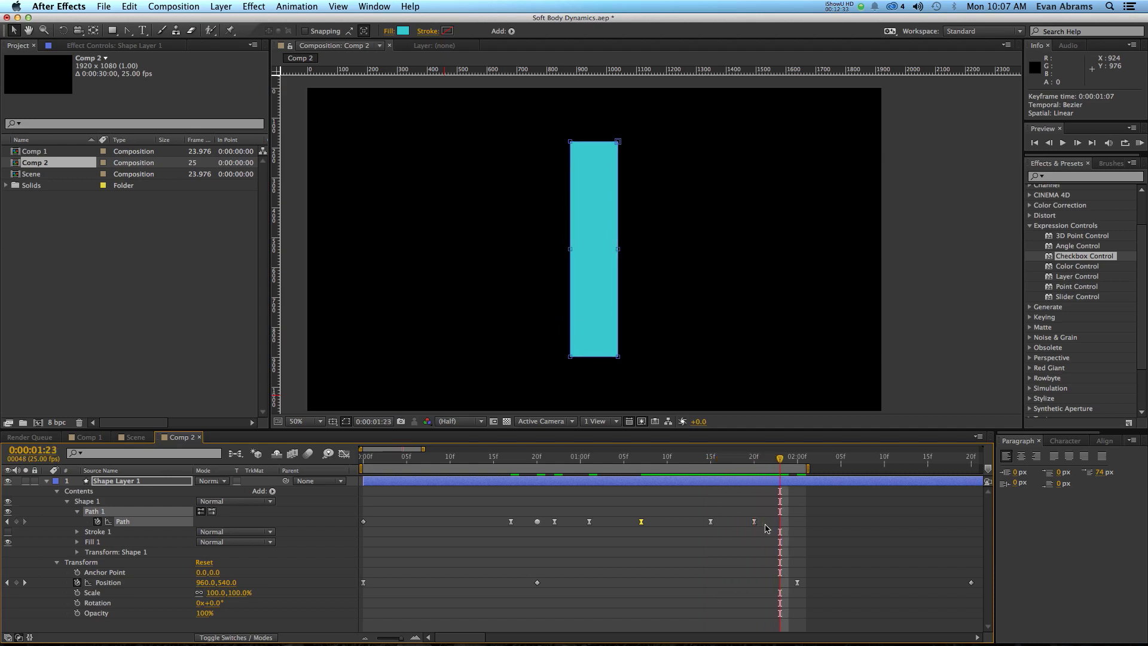
pyautogui.press('pagedown')
pyautogui.press('pagedown')
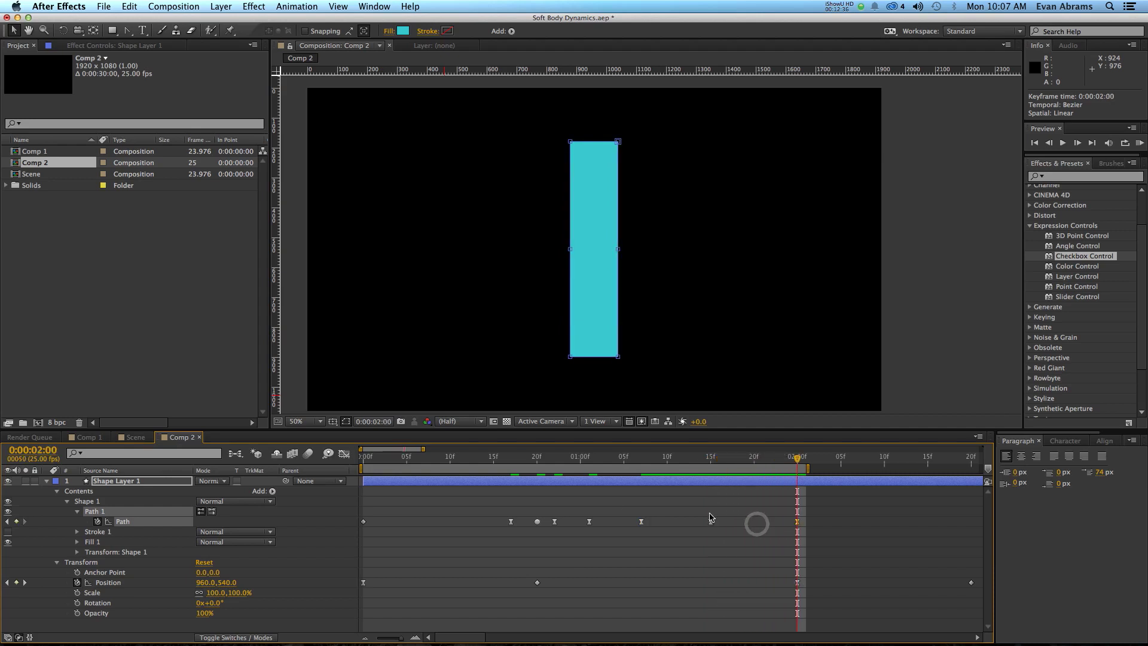
pyautogui.moveTo(536, 462); pyautogui.dragTo(510, 465)
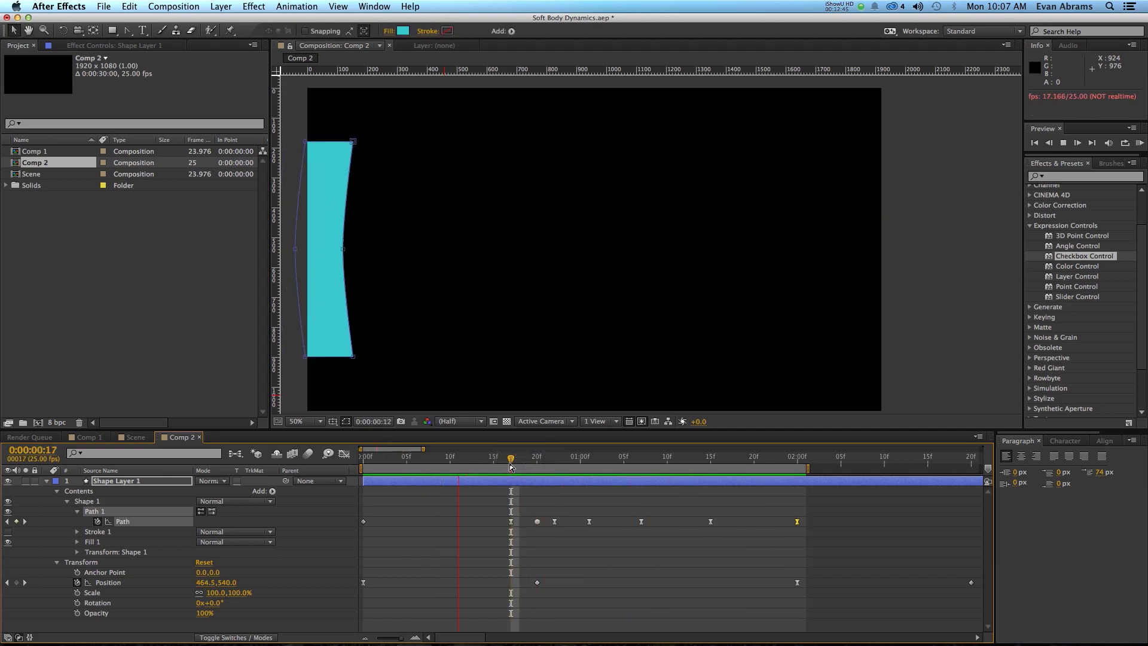
# Replay the wobble preview from frame 20 and zoom the composition view out to 25%
pyautogui.press('space')
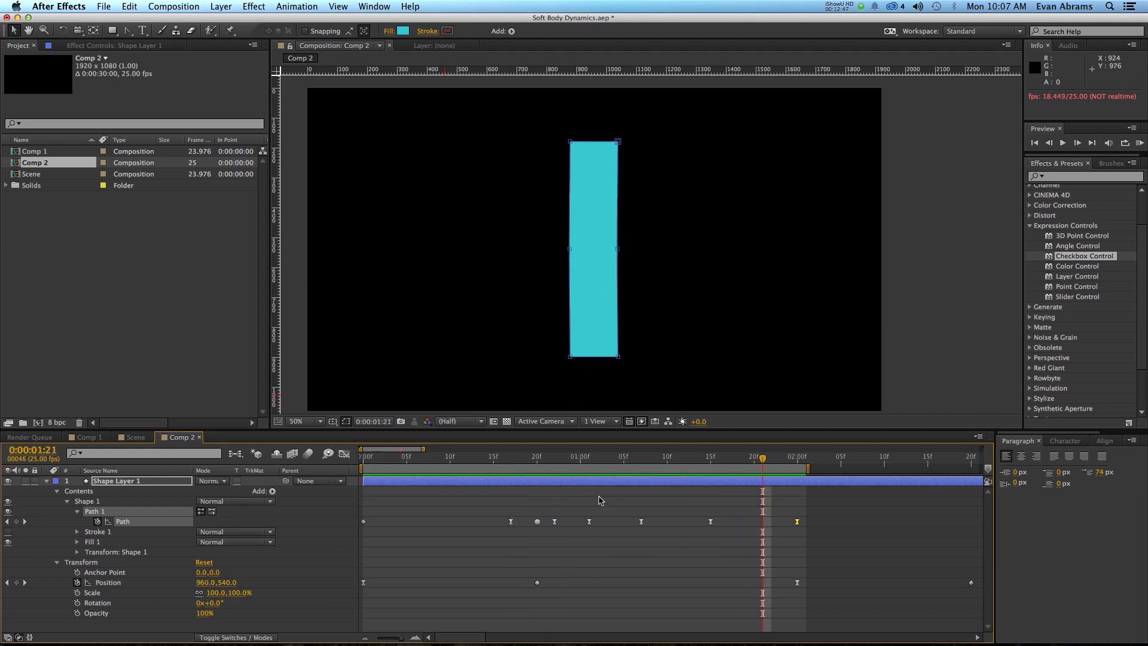
pyautogui.click(545, 465)
pyautogui.press('space')
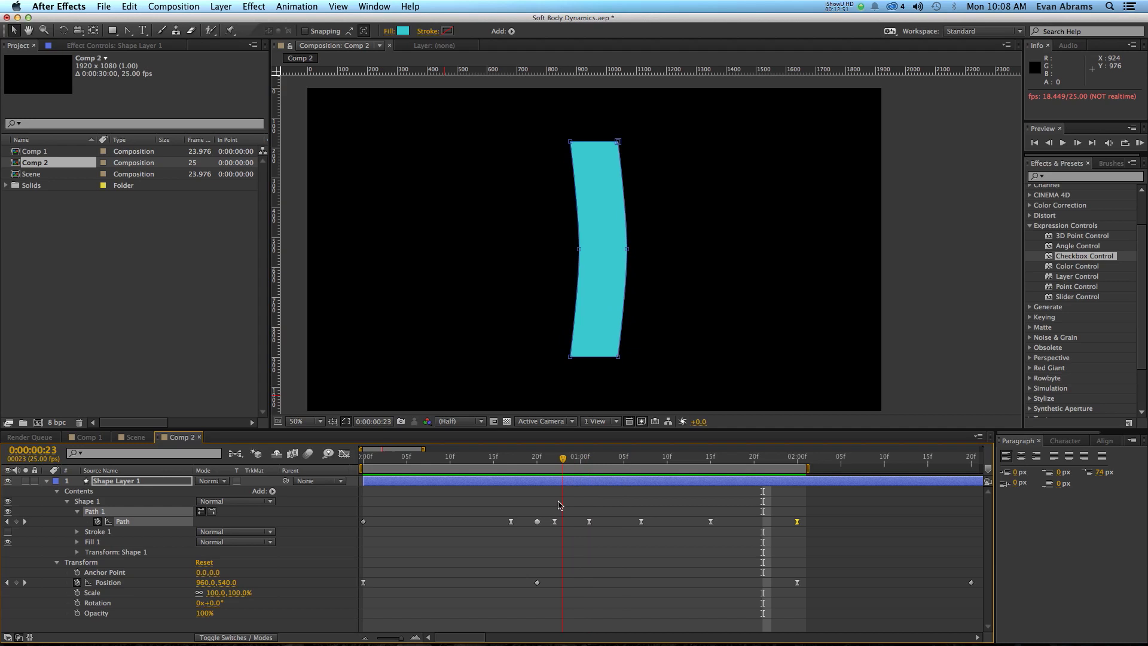
pyautogui.press('space')
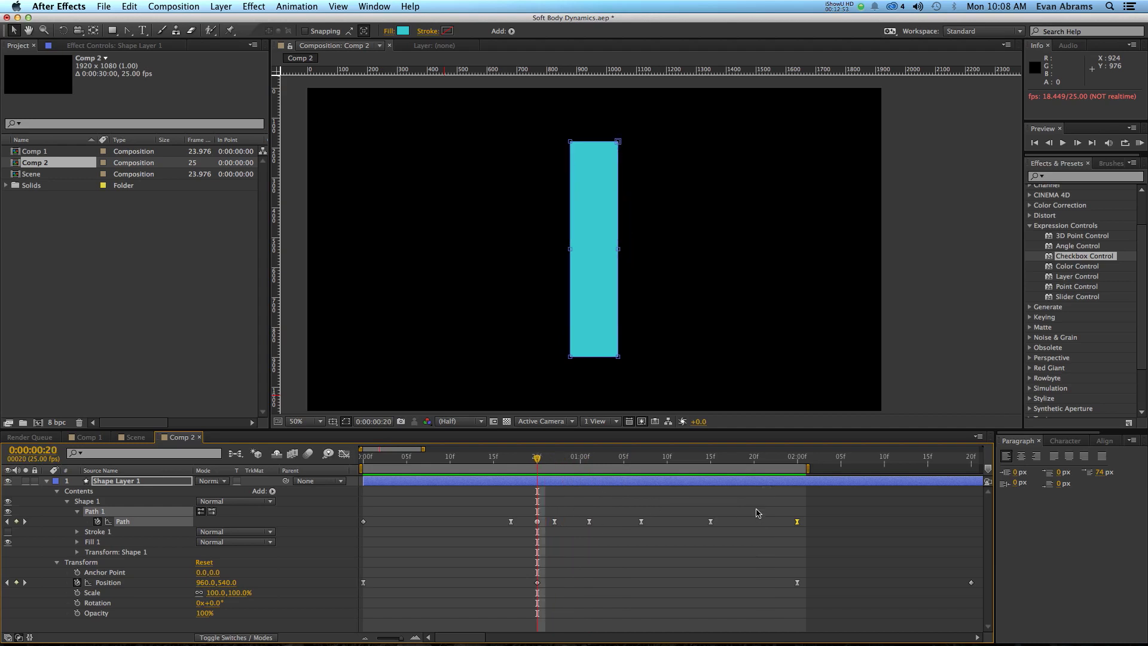
pyautogui.moveTo(804, 521); pyautogui.dragTo(512, 528)
pyautogui.click(586, 228)
pyautogui.press(',')
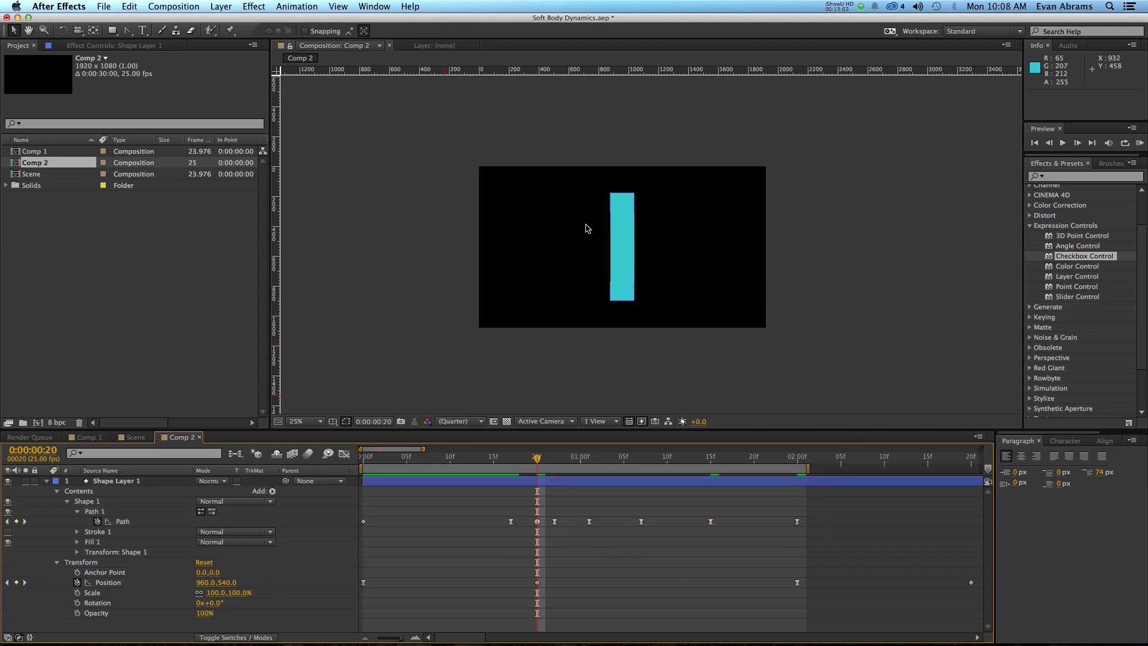
pyautogui.press('space')
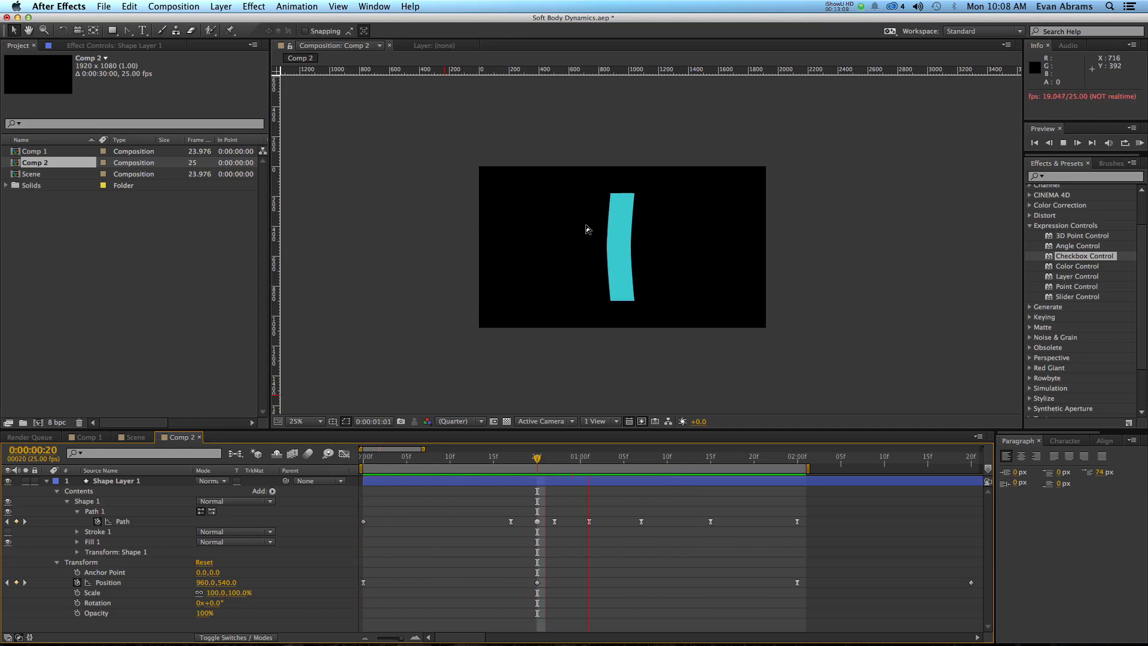
pyautogui.press('space')
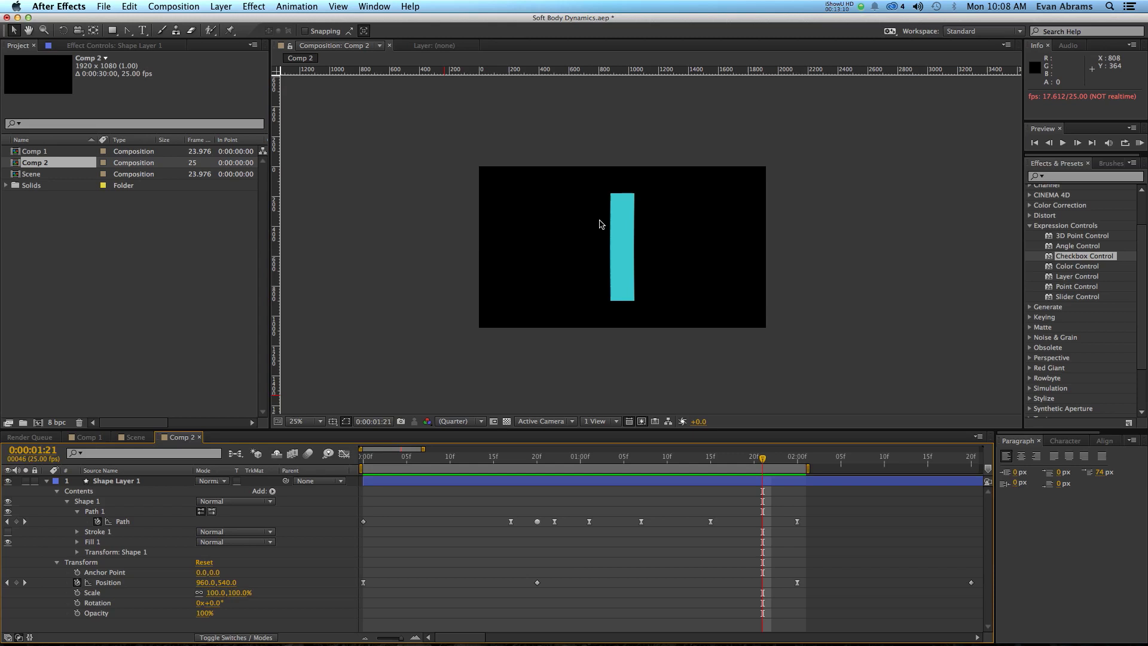
# Replay the wobble from frame 19, then show all Path keyframes' speed graph in the Graph Editor
pyautogui.click(161, 524)
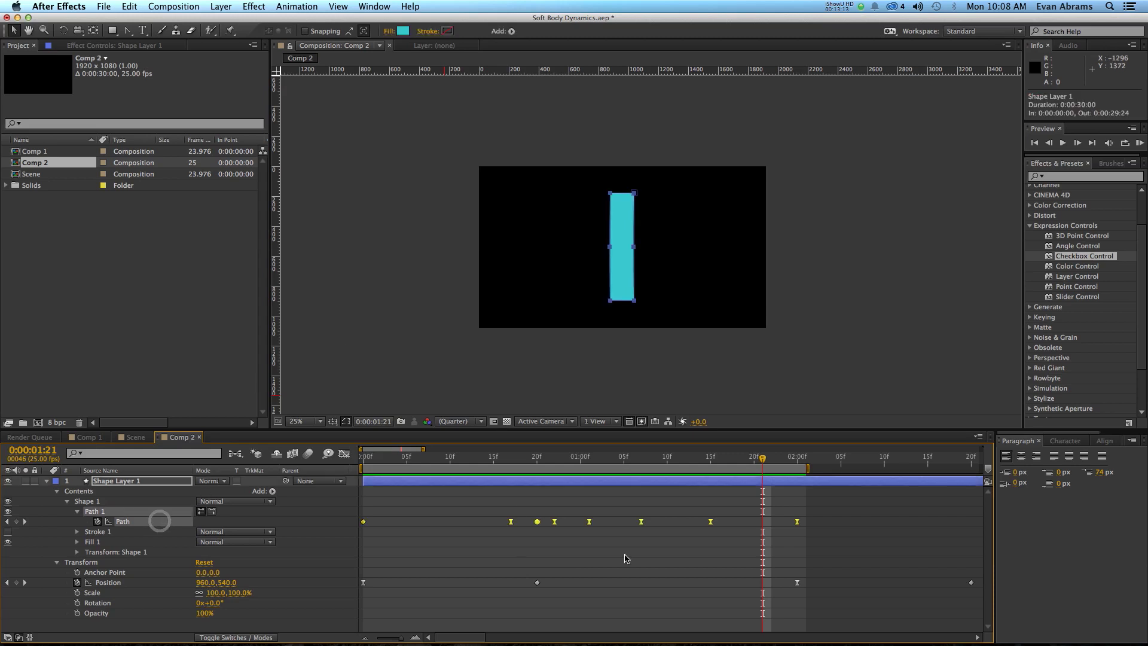
pyautogui.click(656, 522)
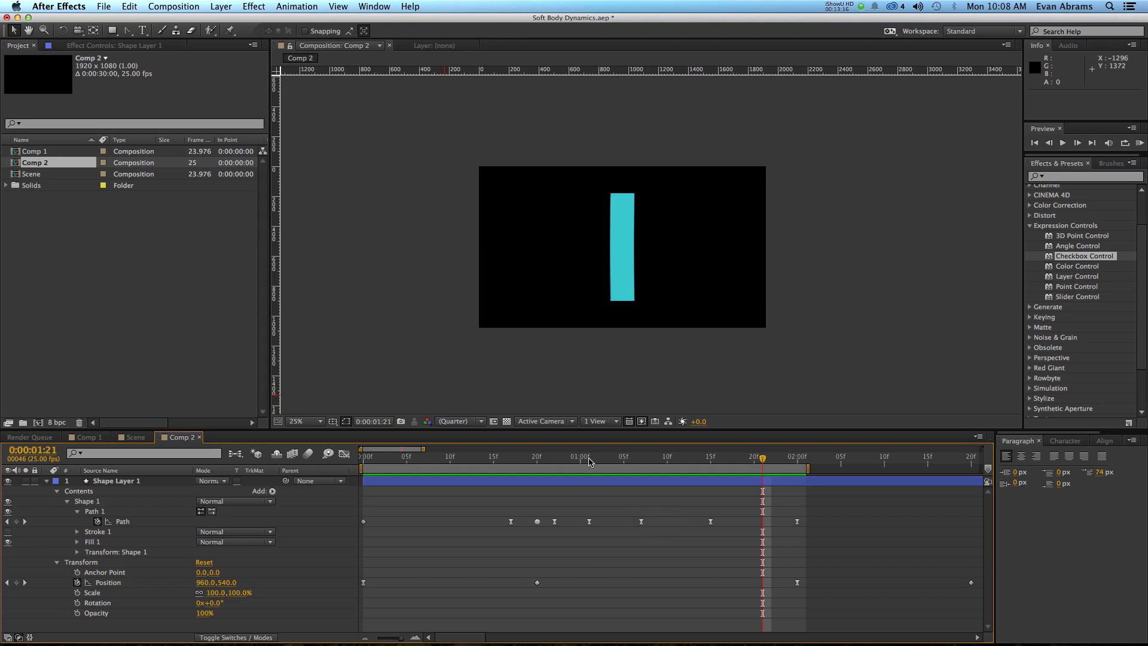
pyautogui.click(529, 459)
pyautogui.press('space')
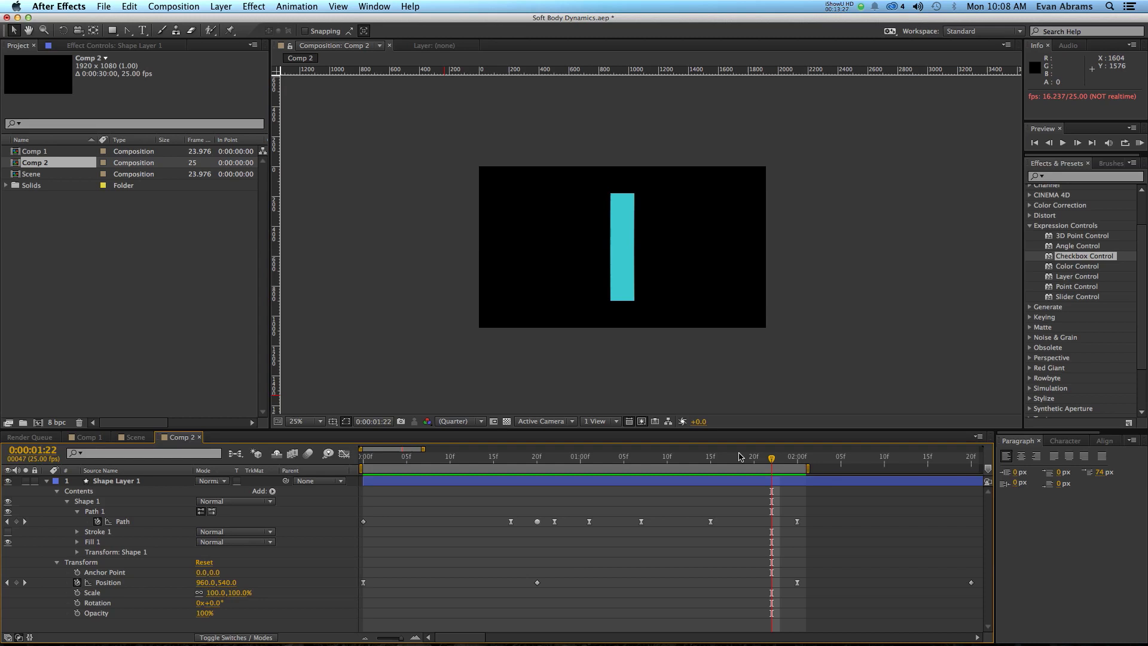
pyautogui.moveTo(722, 455); pyautogui.dragTo(545, 469)
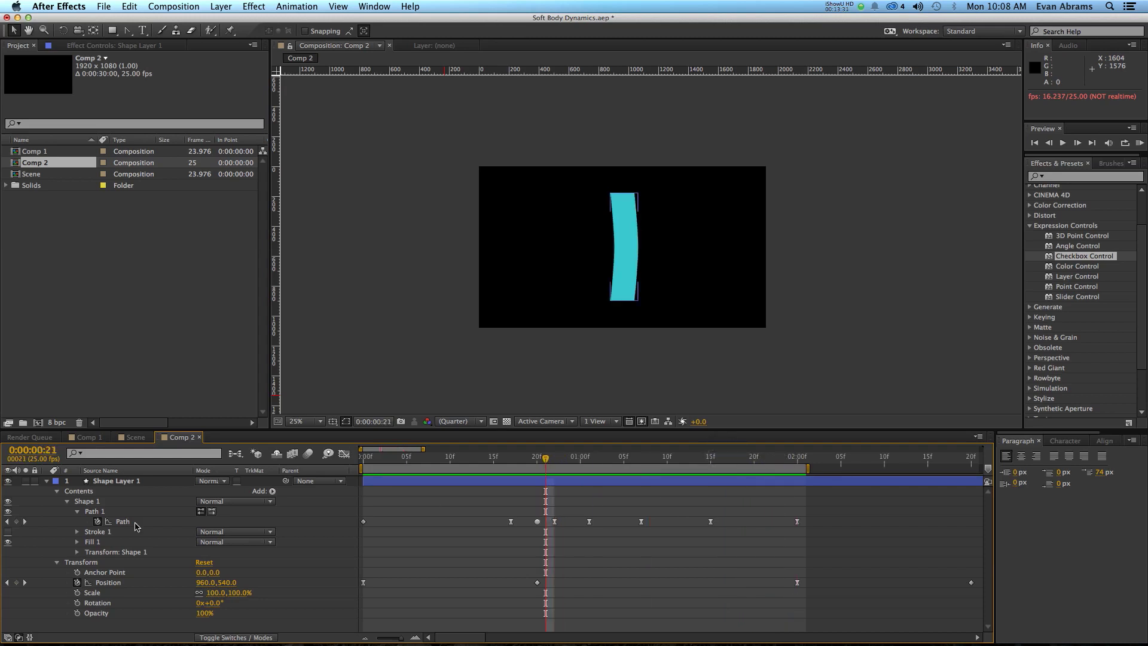
pyautogui.click(122, 522)
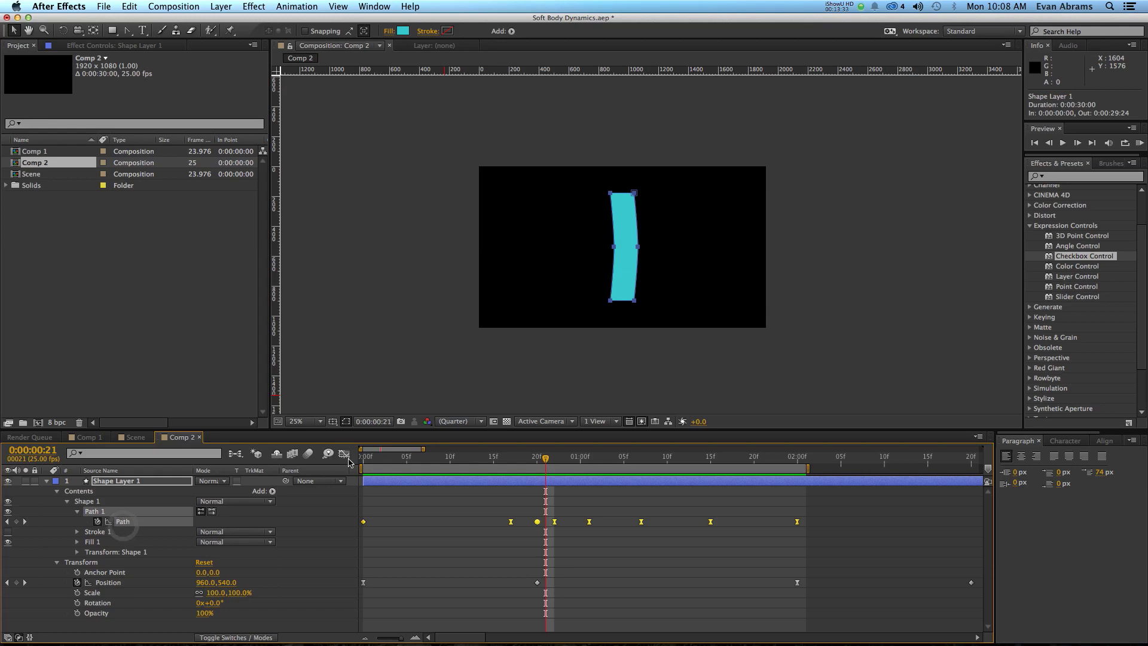
pyautogui.click(344, 455)
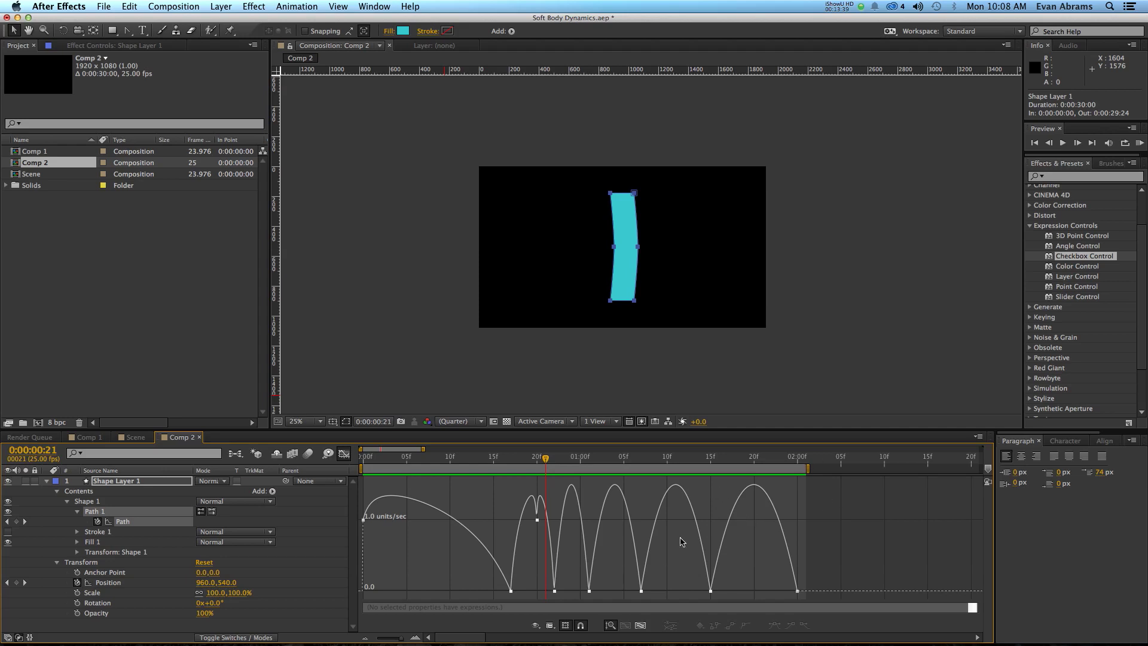
# Replay from frame 19, return to keyframe view, and zoom the composition to 50% at 0:00:01:01
pyautogui.click(531, 458)
pyautogui.press('space')
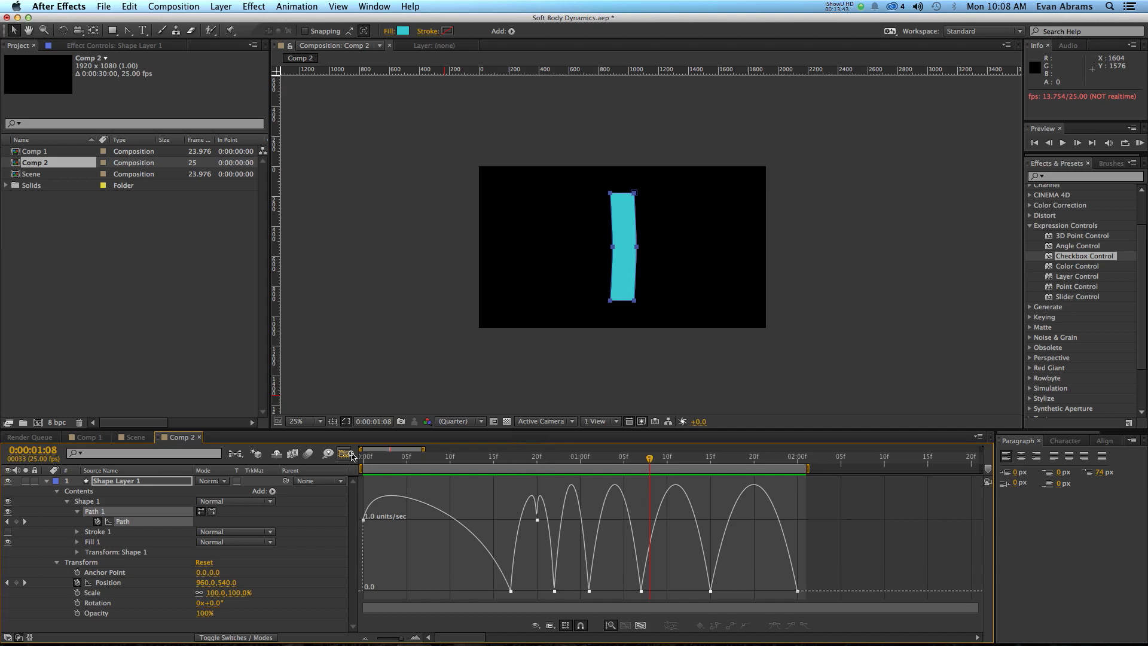
pyautogui.click(351, 457)
pyautogui.click(524, 463)
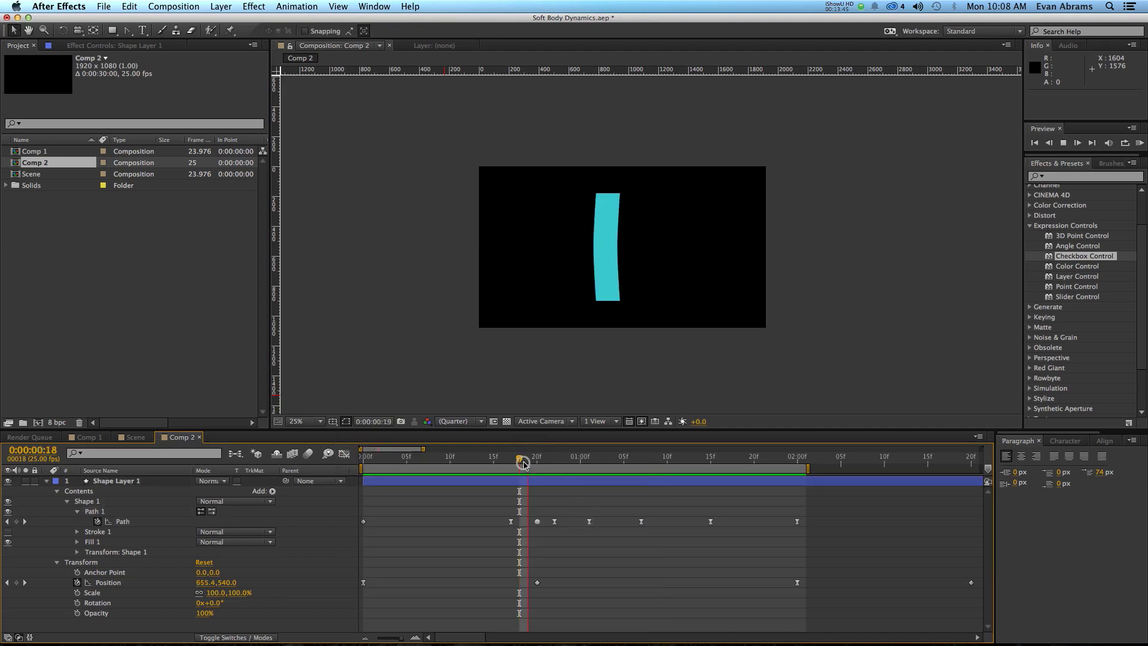
pyautogui.press('space')
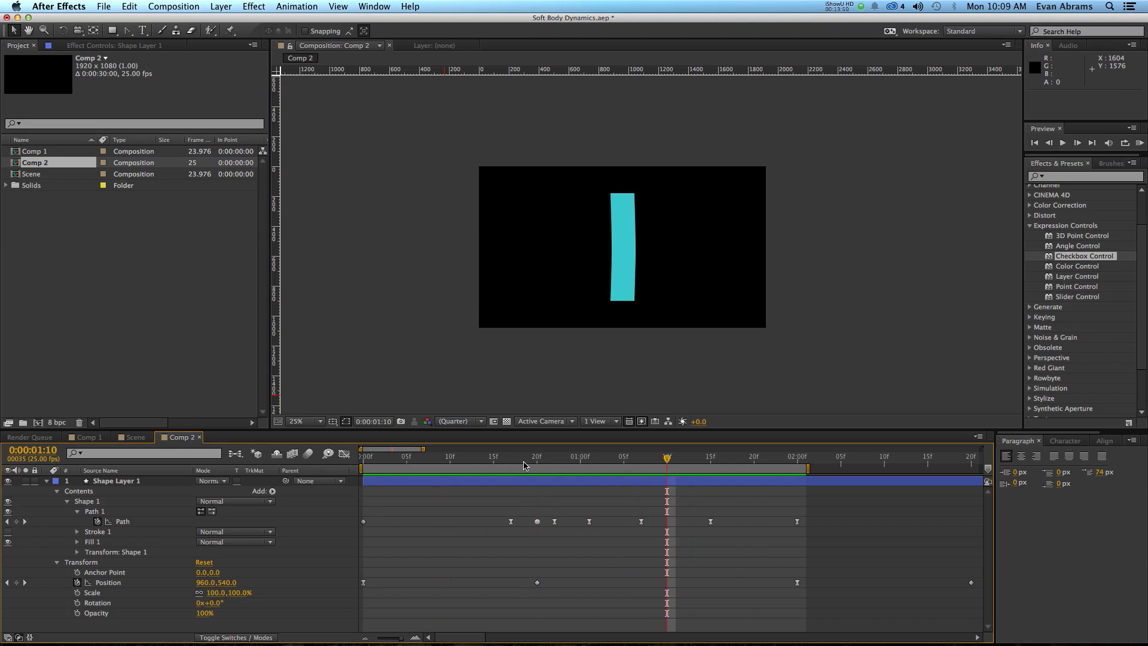
pyautogui.click(524, 465)
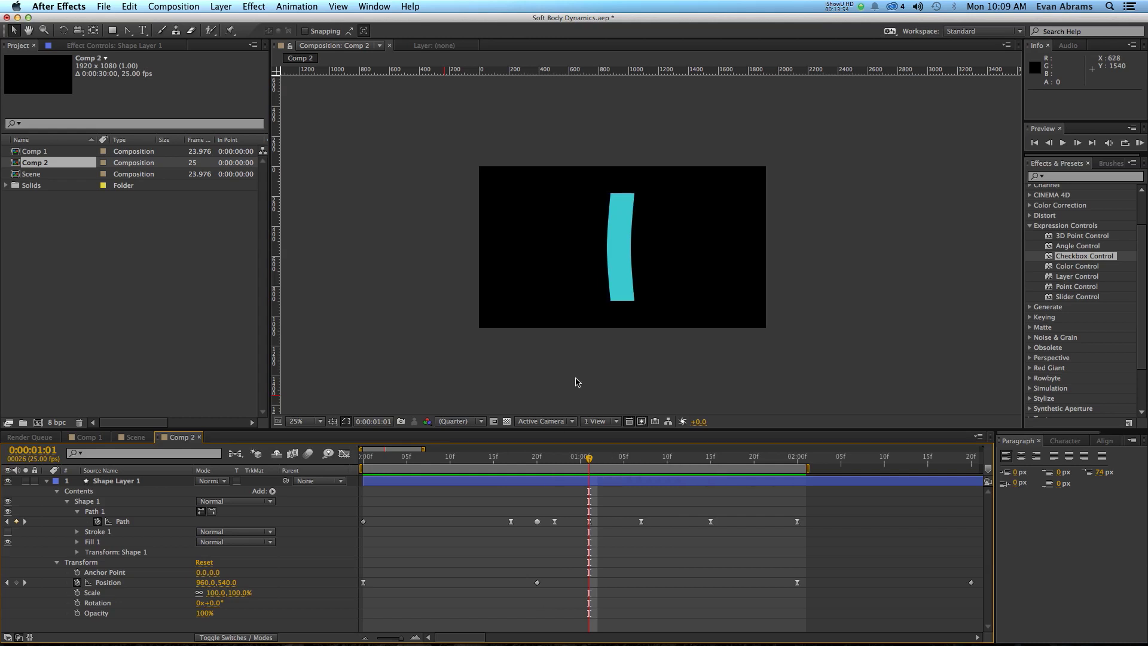
pyautogui.press('.')
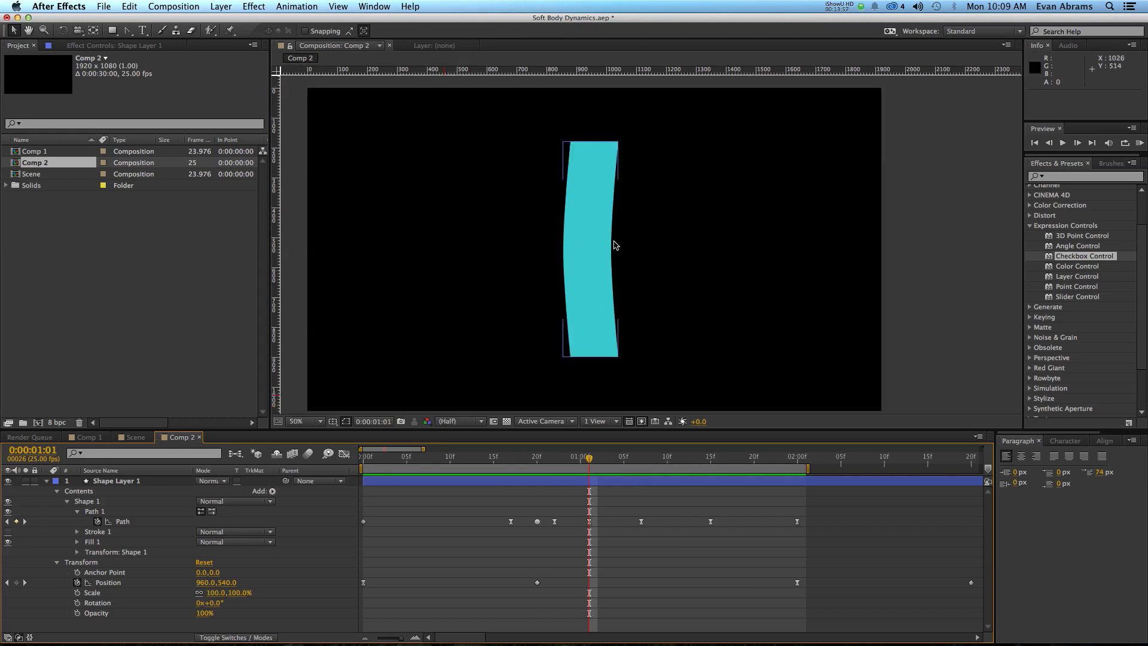
# At the 0:00:00:22 keyframe, select Path 1 and lengthen the left-edge vertex's curve handles
pyautogui.click(583, 380)
pyautogui.moveTo(558, 462)
pyautogui.mouseDown()
pyautogui.moveTo(566, 464)
pyautogui.moveTo(555, 467)
pyautogui.mouseUp()
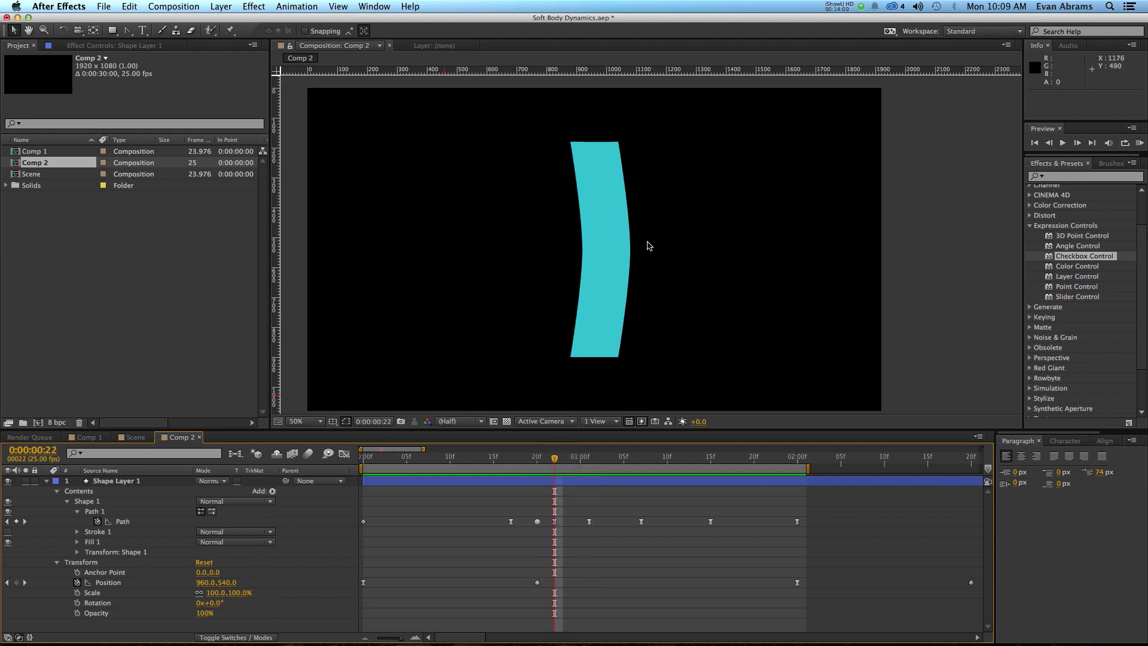
pyautogui.click(630, 256)
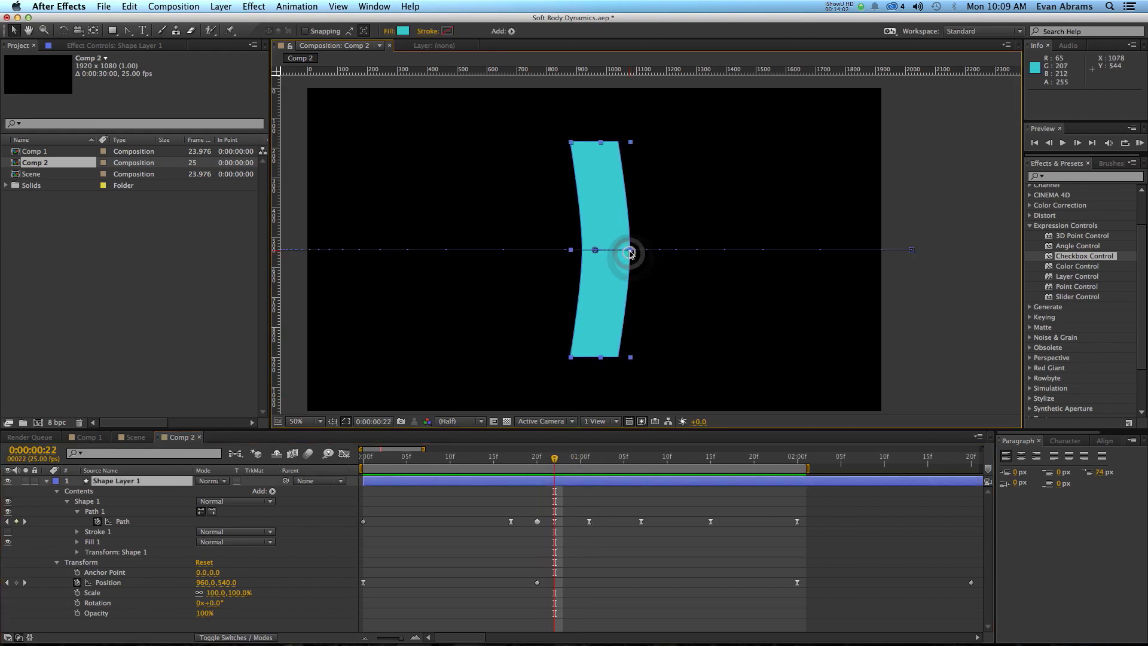
pyautogui.click(629, 251)
pyautogui.click(584, 249)
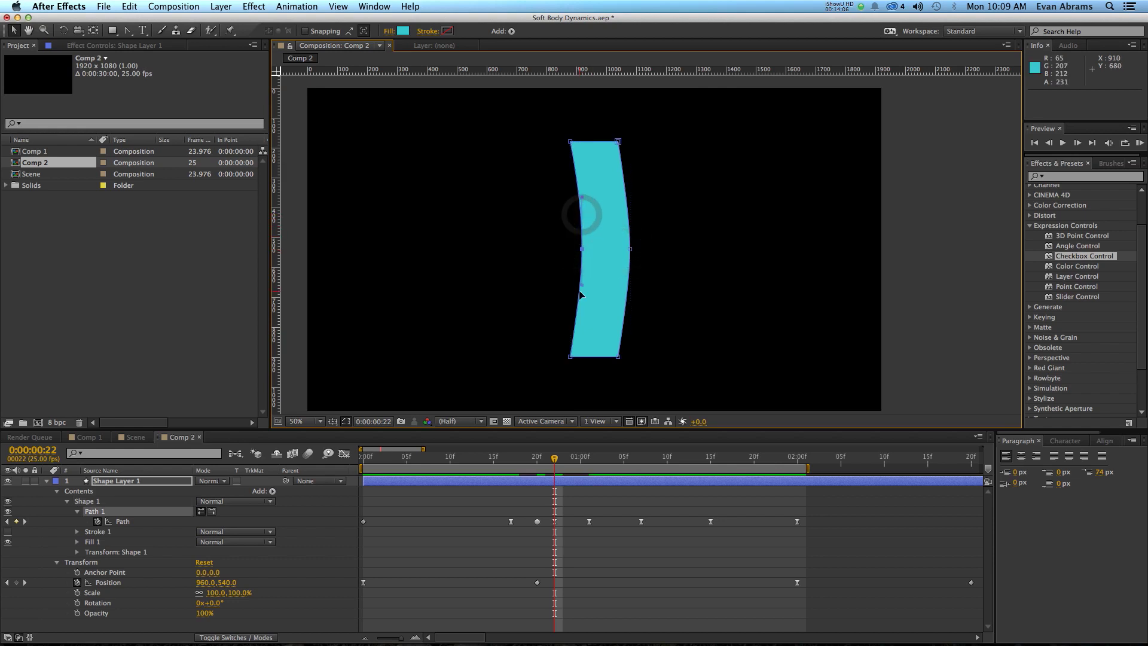
pyautogui.moveTo(581, 286); pyautogui.dragTo(582, 298)
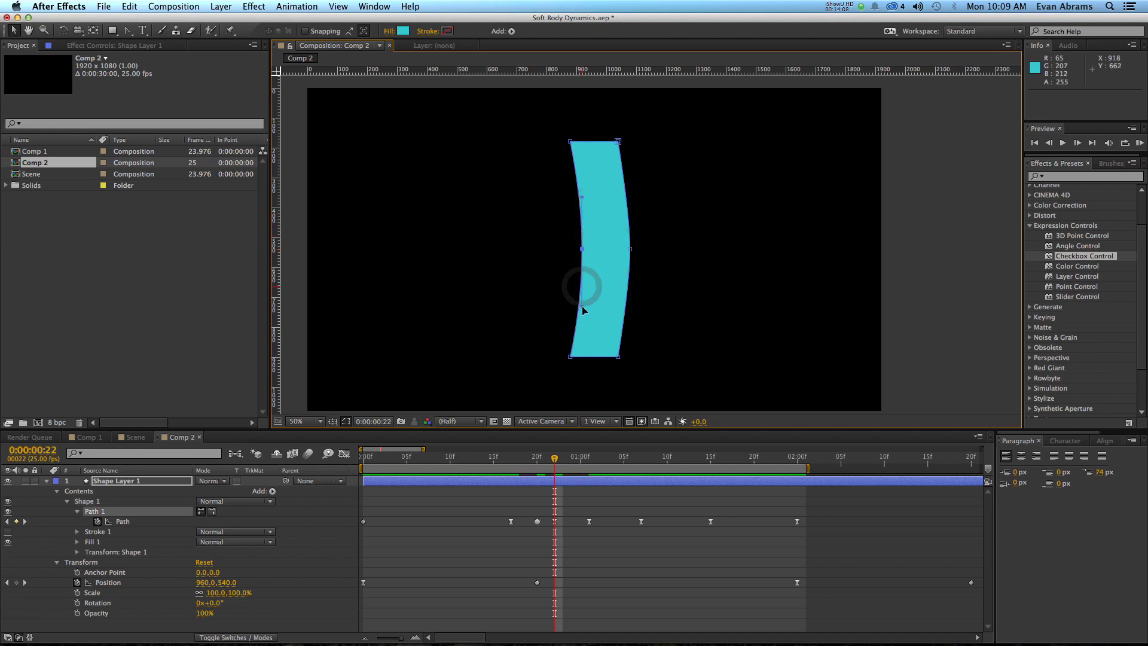
# Reshape the right edge's upper and lower curves and nudge its middle vertex two steps right
pyautogui.click(630, 248)
pyautogui.moveTo(630, 213); pyautogui.dragTo(630, 176)
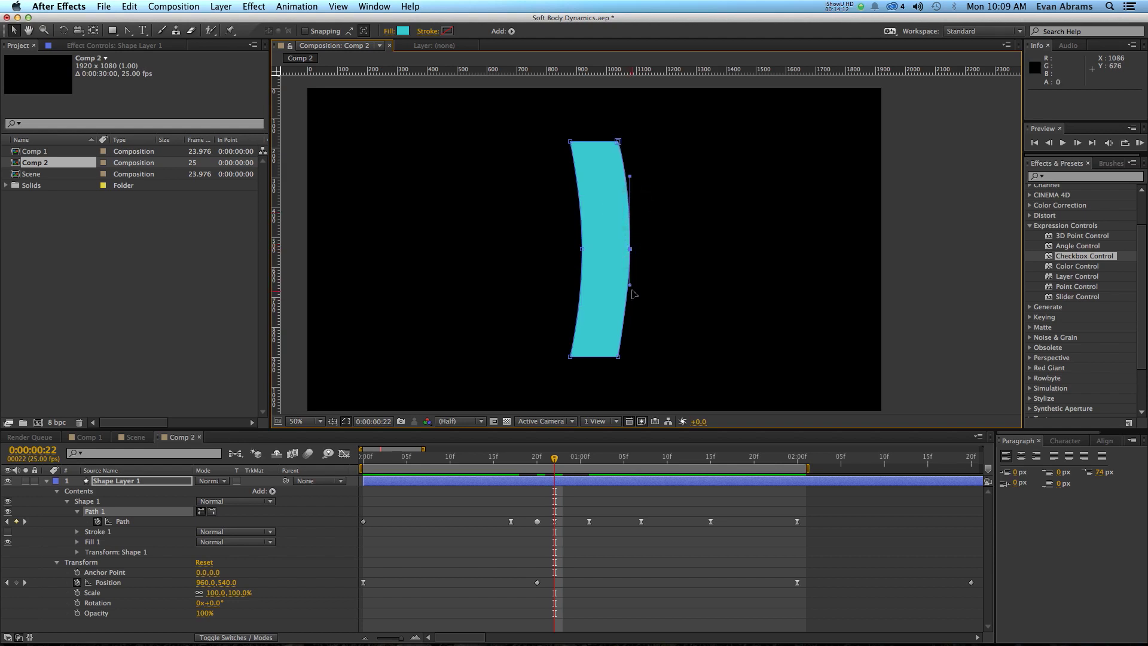
pyautogui.moveTo(630, 285); pyautogui.dragTo(633, 322)
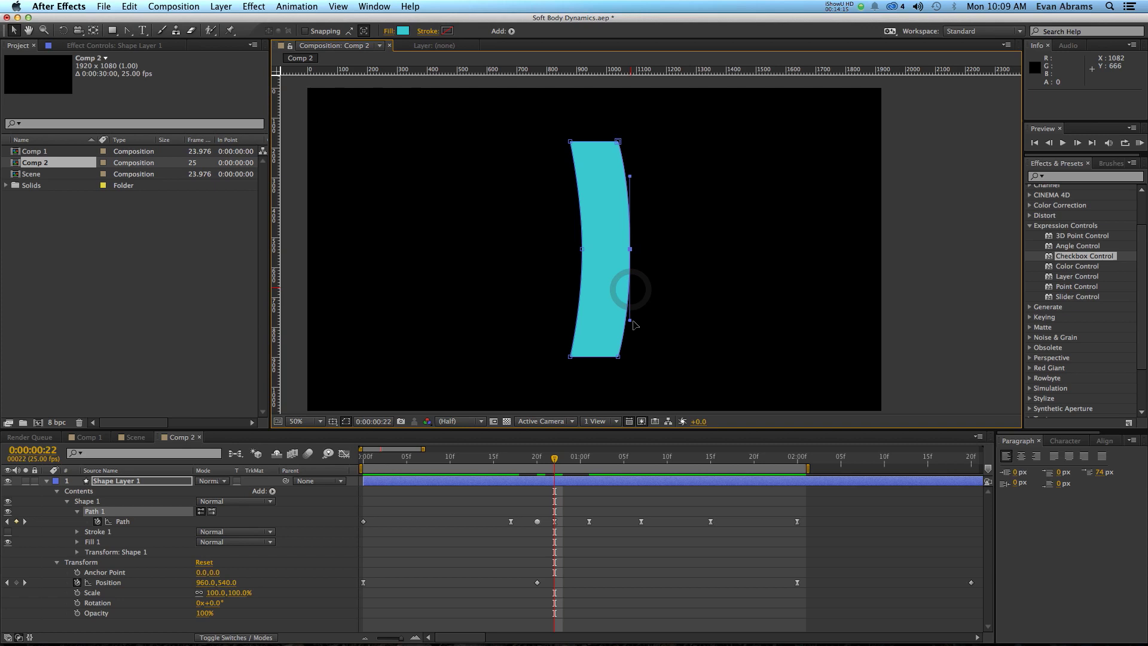
pyautogui.click(581, 248)
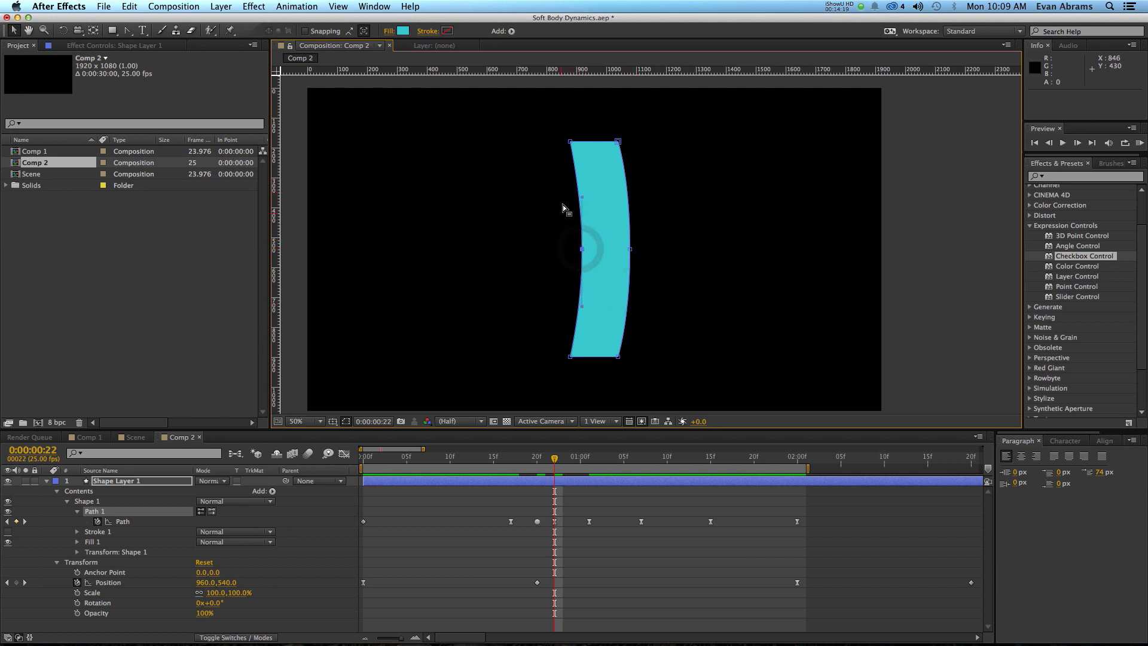
pyautogui.click(630, 248)
pyautogui.press('Right')
pyautogui.press('Right')
pyautogui.press('Right')
pyautogui.press('Right')
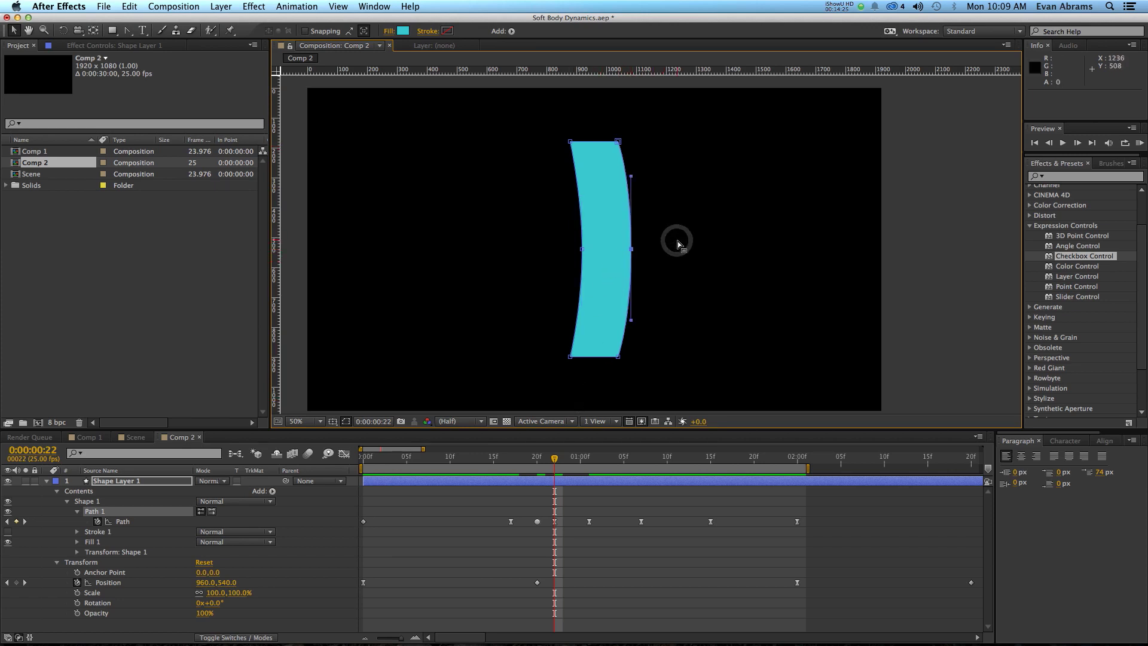
pyautogui.press('Right')
pyautogui.press('Right')
pyautogui.press('Right')
pyautogui.press('Right')
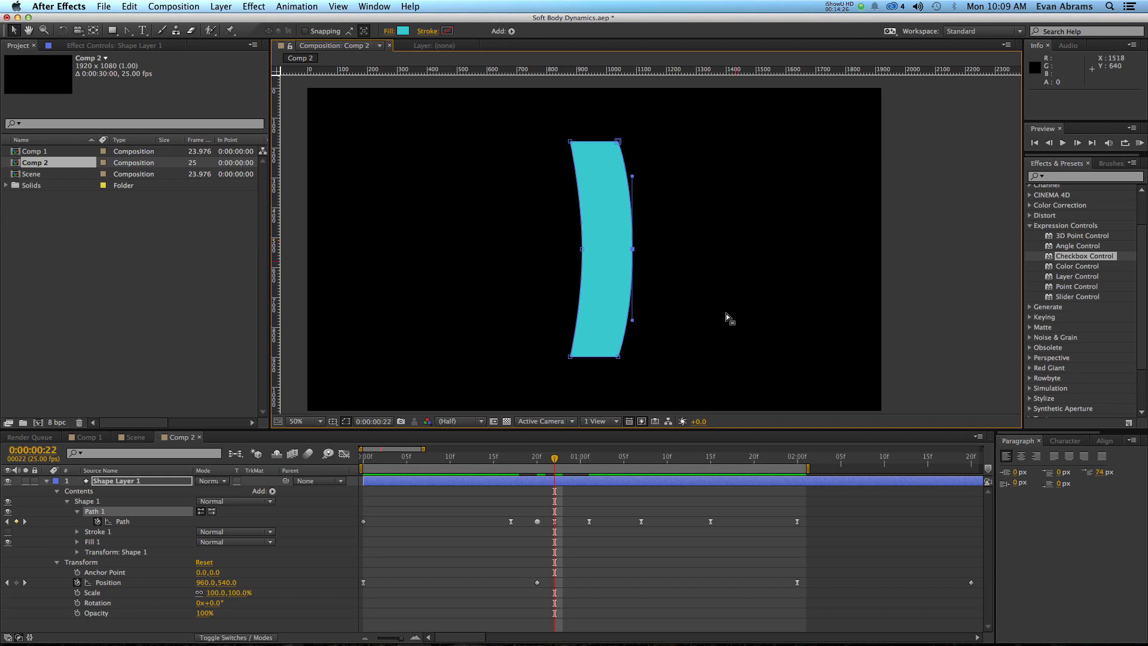
pyautogui.click(565, 458)
# At the 0:00:01:01 keyframe, stretch the left-middle vertex's handles and nudge it left to widen the bulge
pyautogui.press('k')
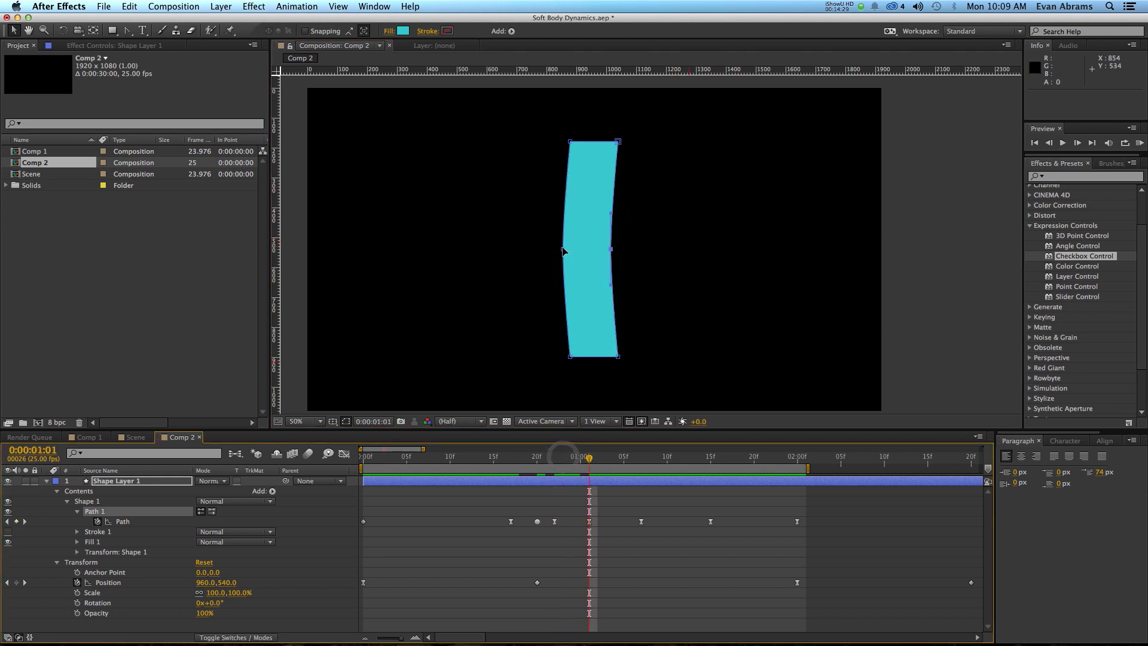
pyautogui.click(562, 249)
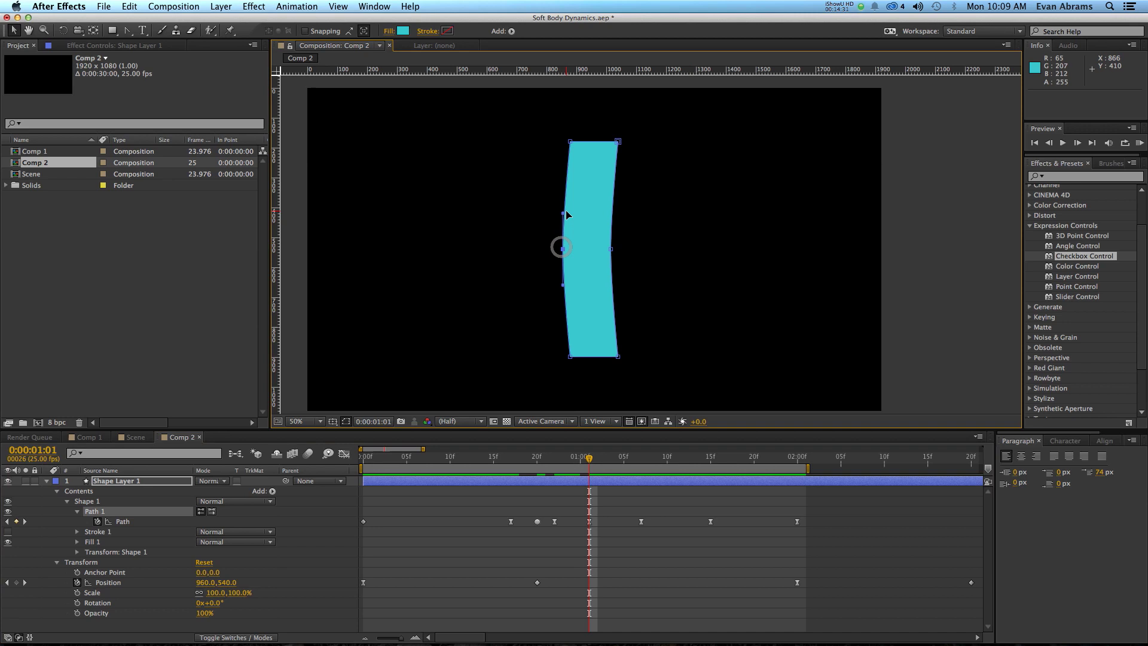
pyautogui.moveTo(562, 212); pyautogui.dragTo(562, 194)
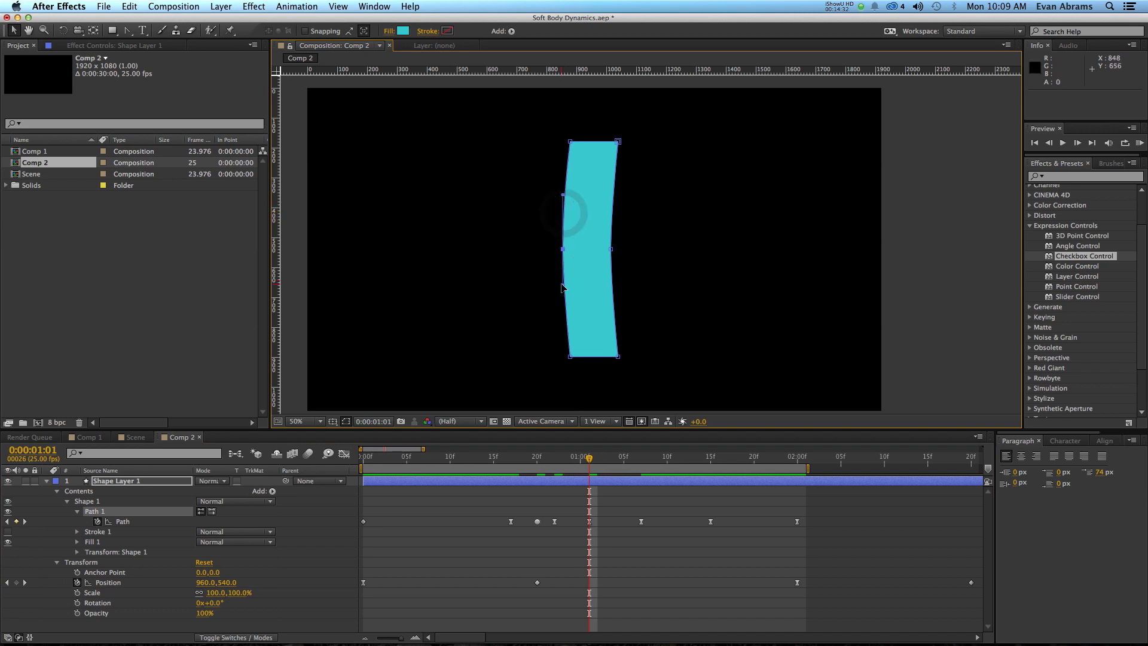
pyautogui.moveTo(563, 285); pyautogui.dragTo(565, 312)
pyautogui.press('Left')
pyautogui.press('Left')
pyautogui.press('Left')
pyautogui.press('Left')
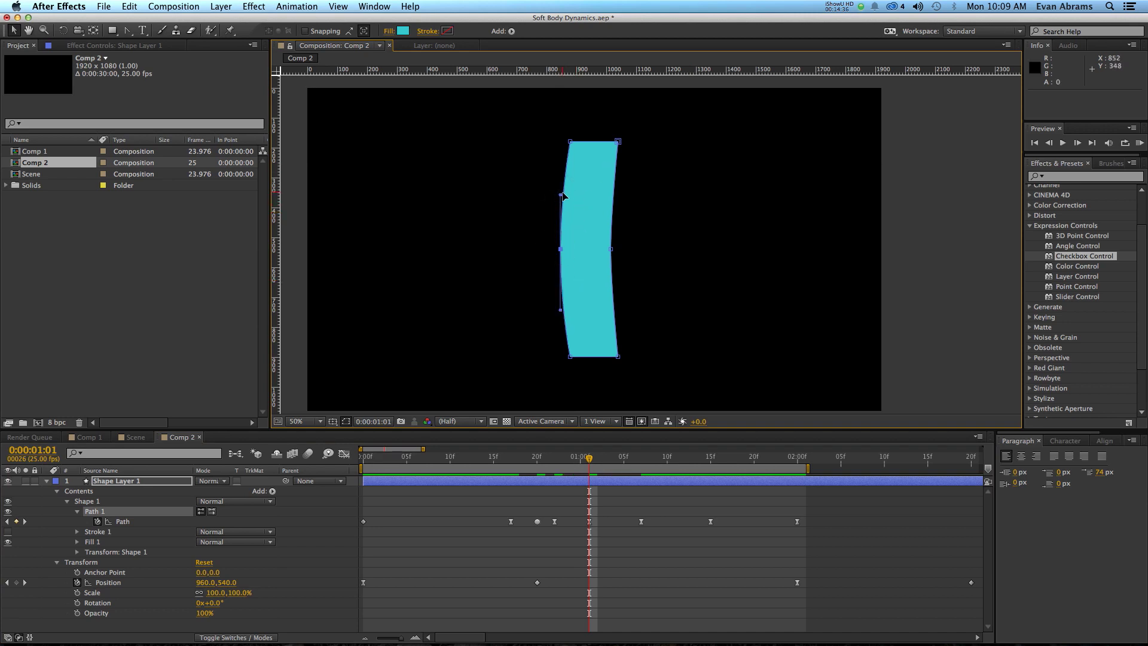
# At the 0:00:01:07 keyframe, adjust the bar's right-middle vertex handles, then return to 0:00:00:20
pyautogui.click(638, 459)
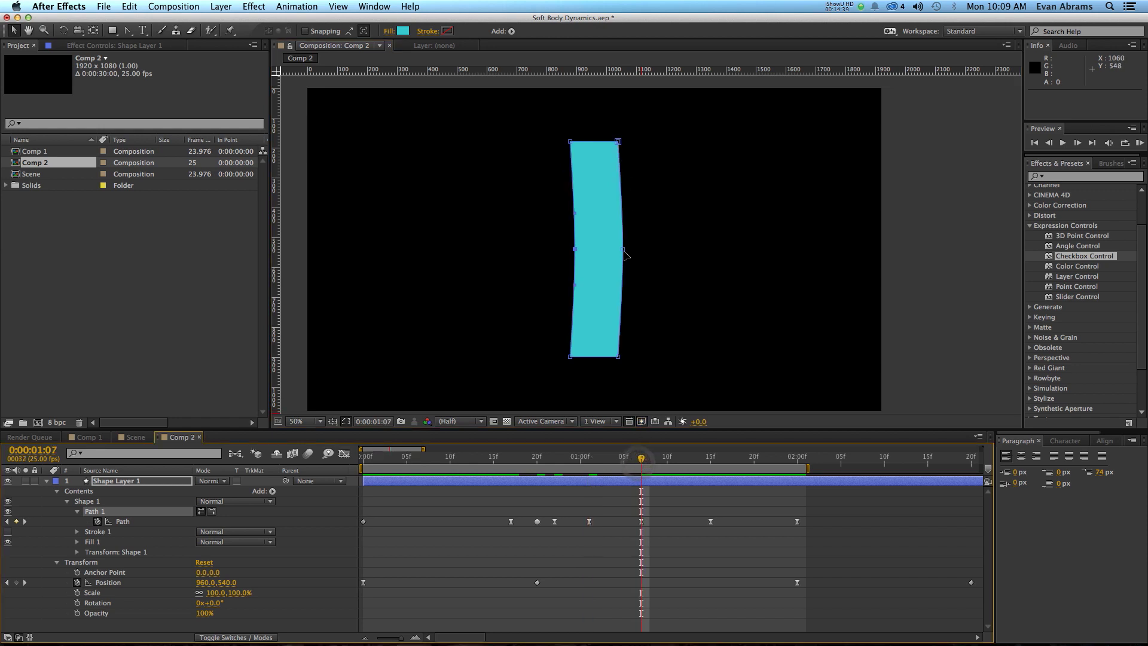
pyautogui.click(623, 249)
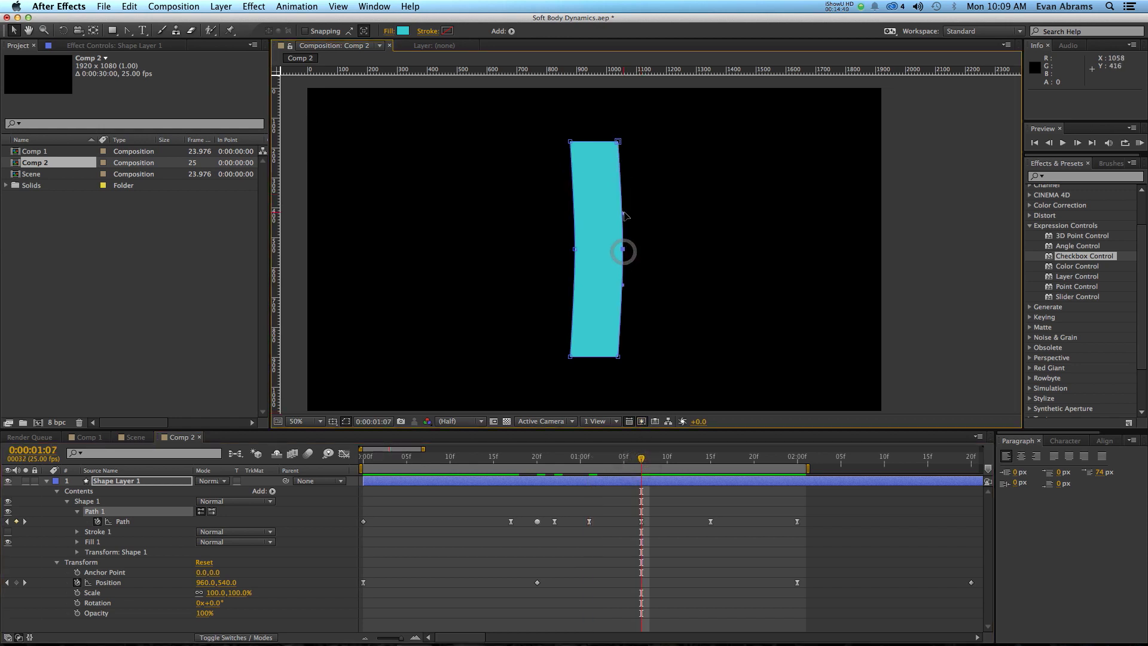
pyautogui.click(623, 207)
pyautogui.click(618, 287)
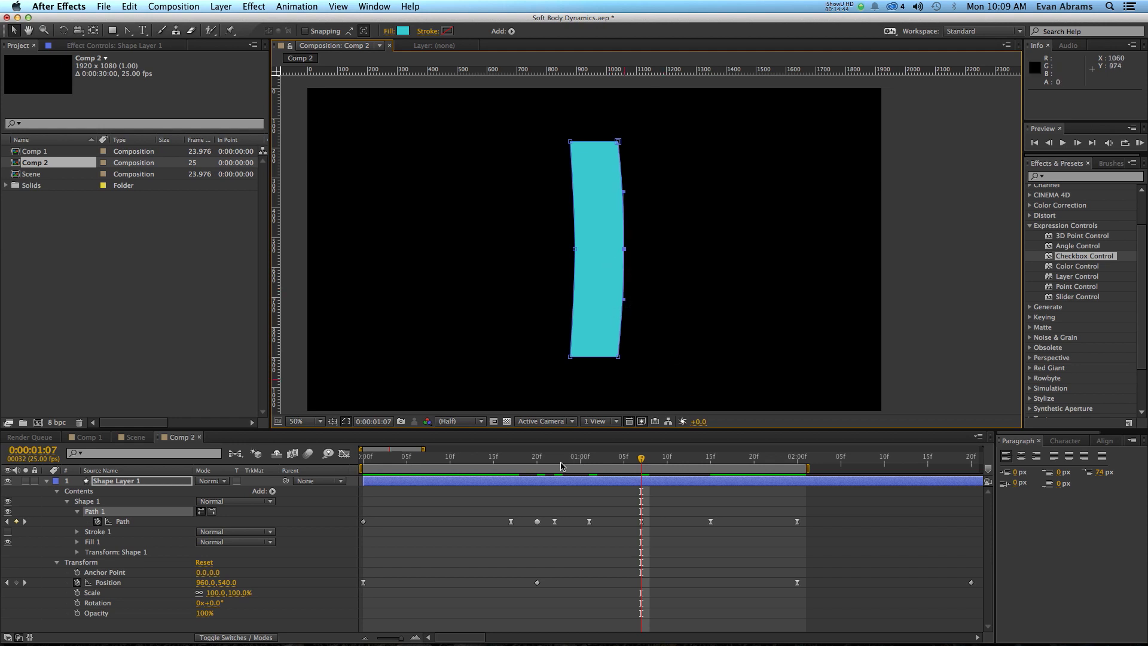
pyautogui.click(538, 460)
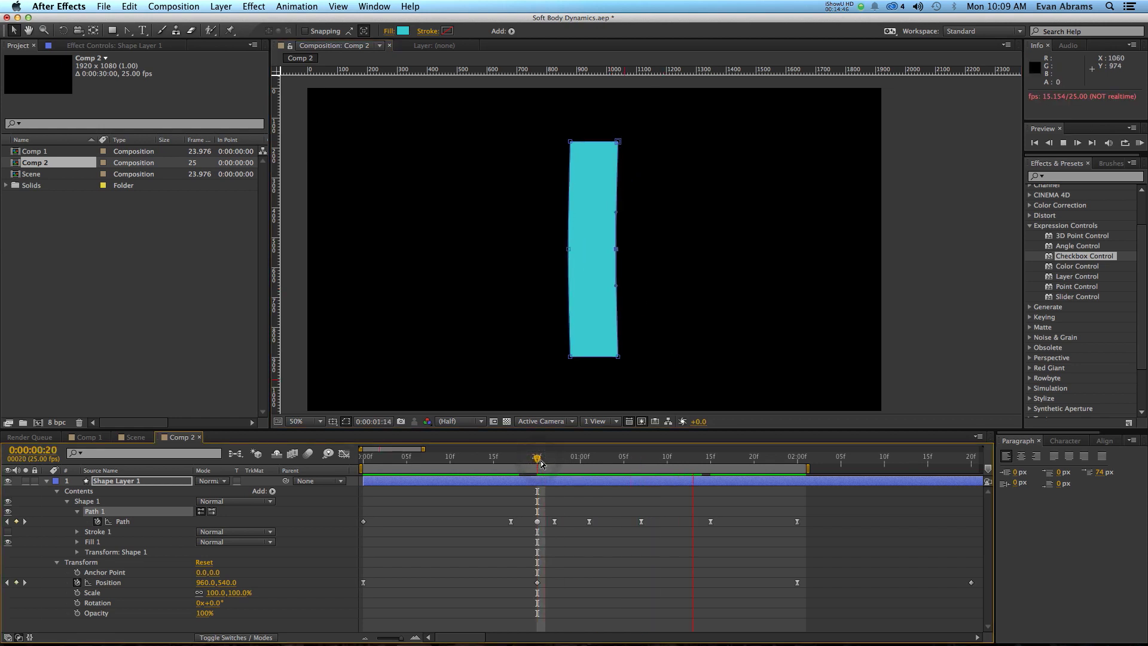
pyautogui.click(608, 493)
pyautogui.scroll(-2, 600, 276)
pyautogui.scroll(-1, 600, 277)
pyautogui.moveTo(538, 460); pyautogui.dragTo(512, 461)
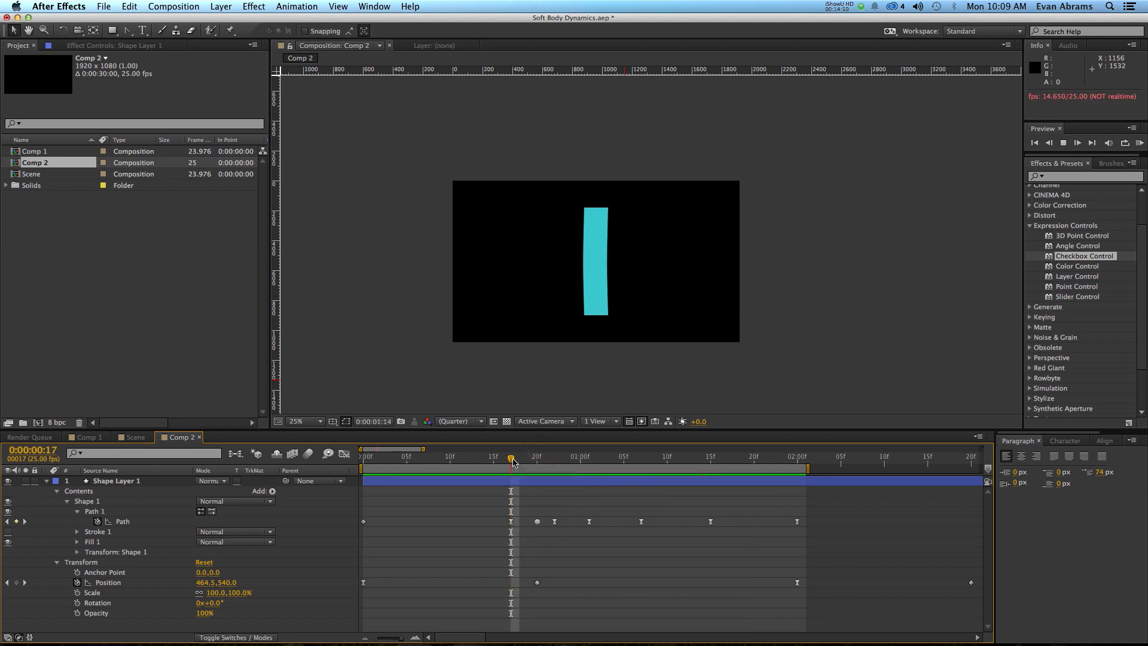
pyautogui.press('space')
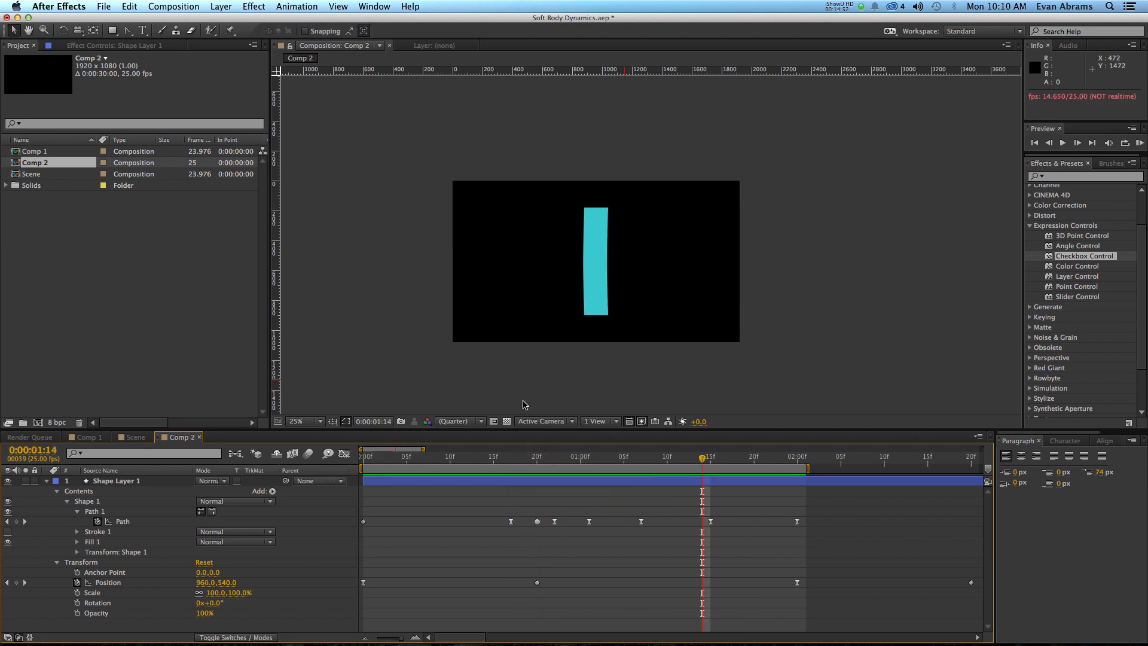
pyautogui.moveTo(747, 456); pyautogui.dragTo(795, 465)
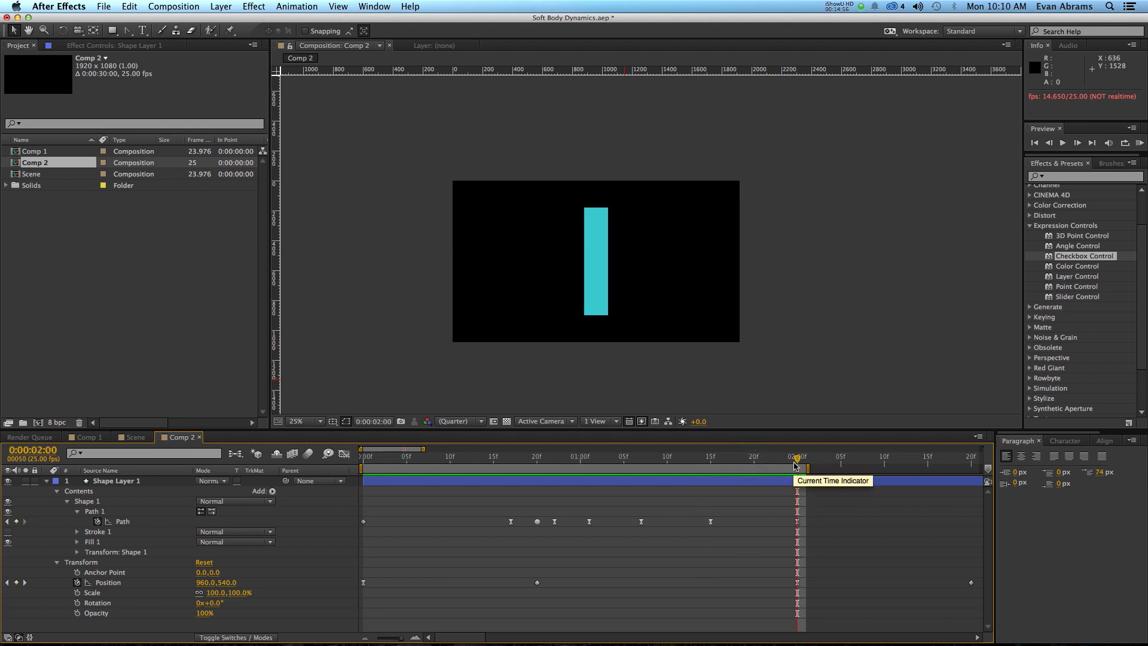
pyautogui.moveTo(536, 459); pyautogui.dragTo(383, 458)
pyautogui.press('space')
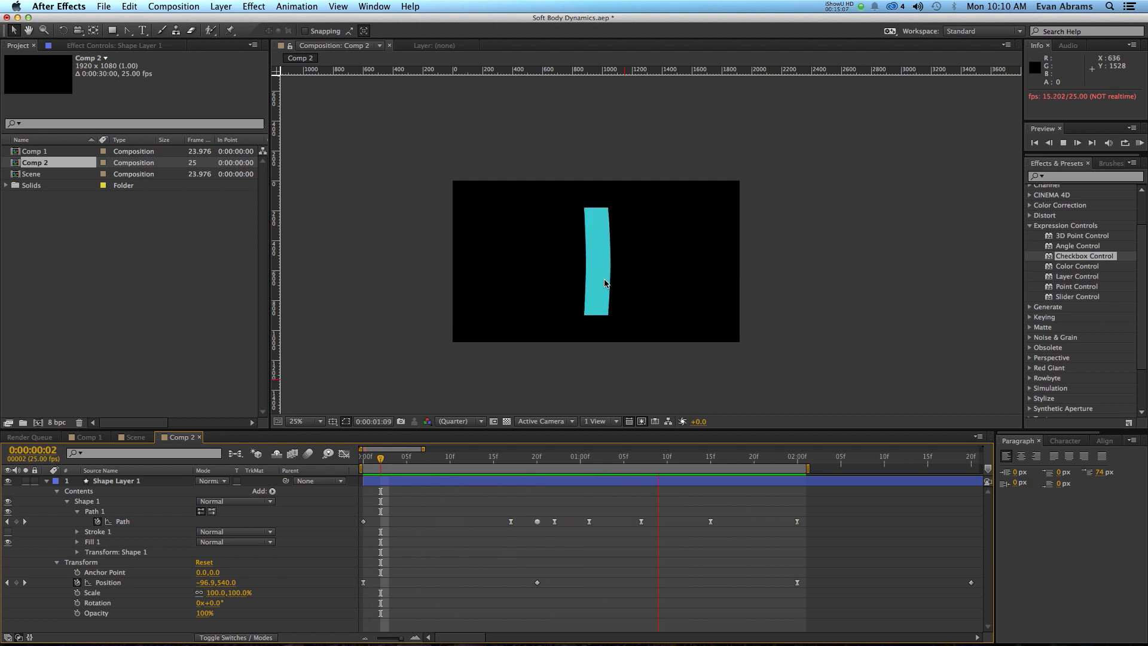
pyautogui.press('space')
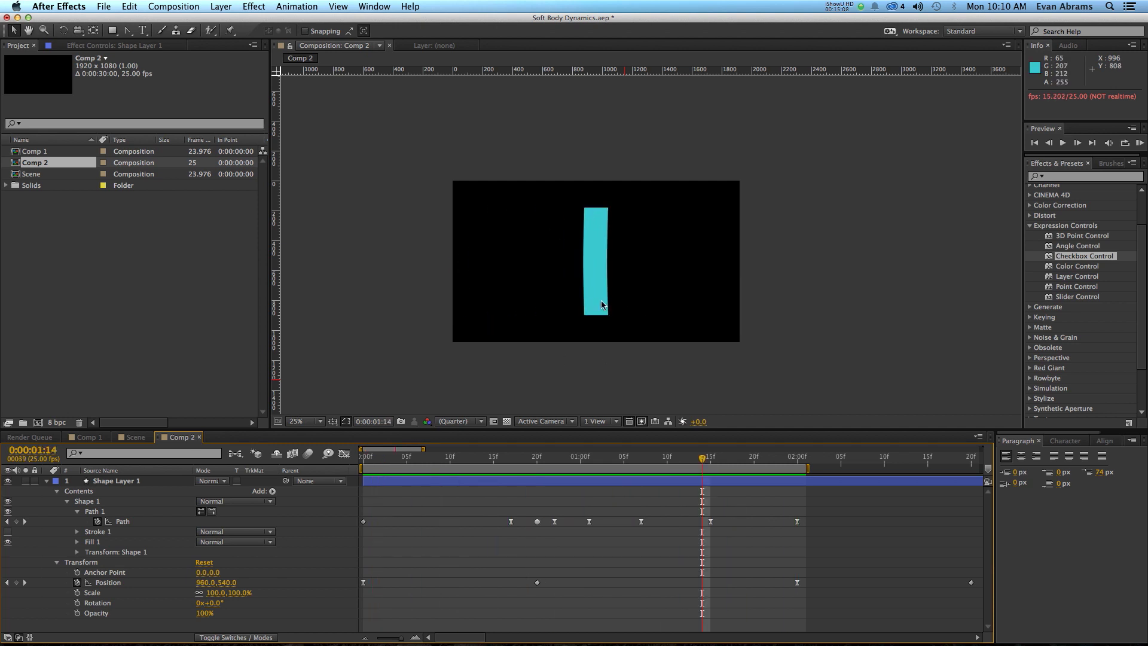
pyautogui.click(492, 481)
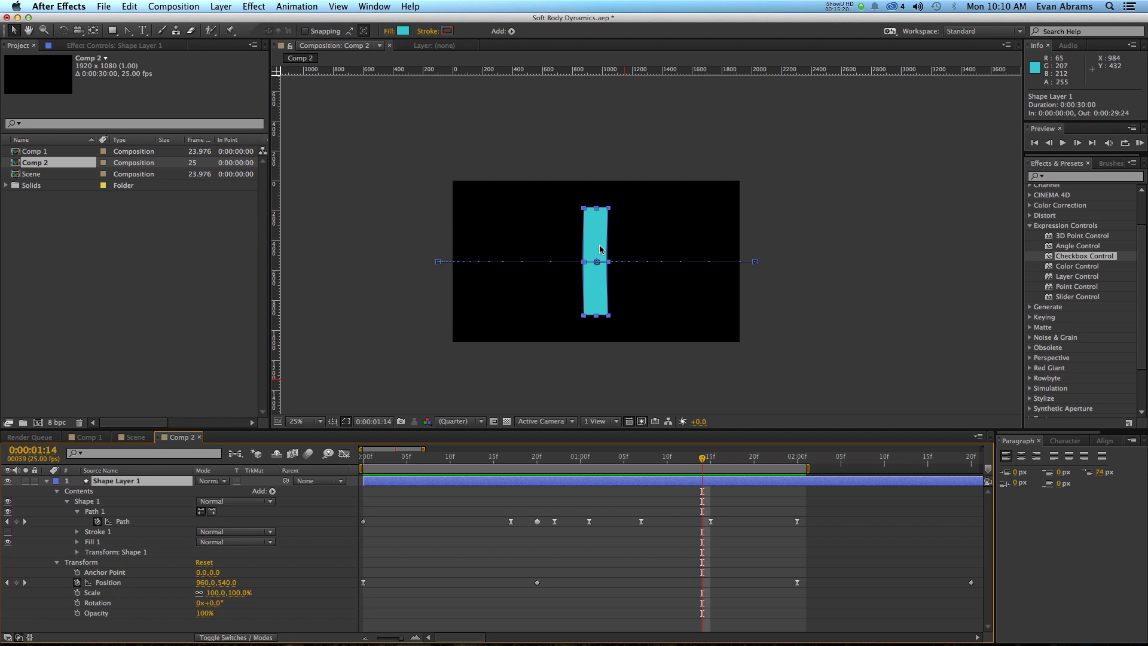
pyautogui.moveTo(609, 464); pyautogui.dragTo(710, 470)
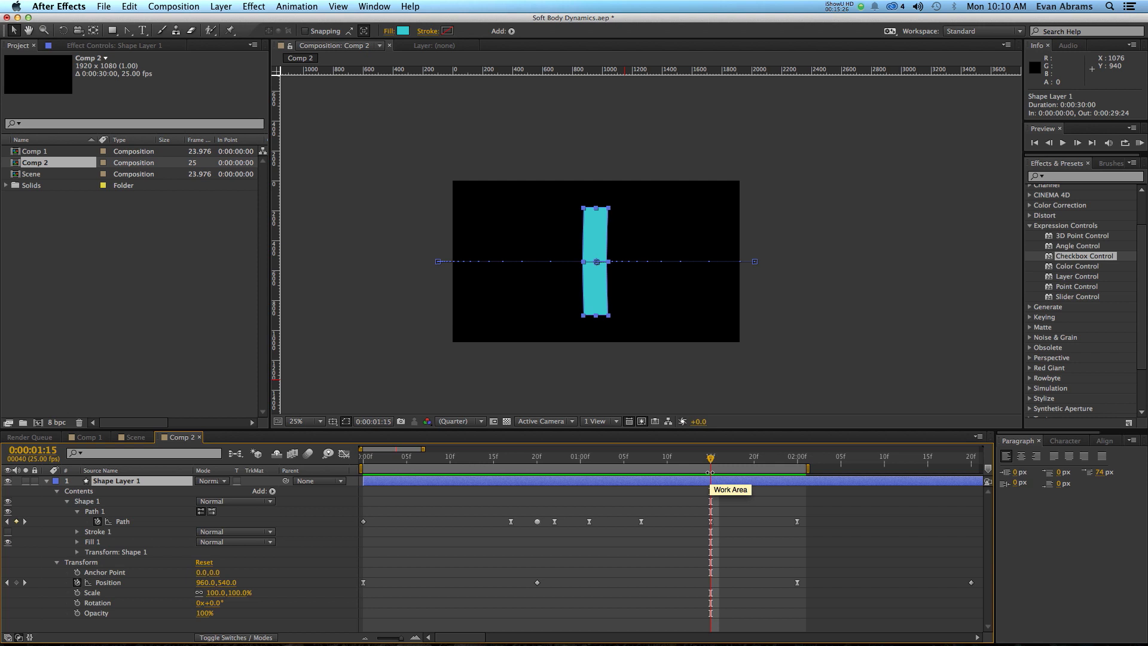
pyautogui.click(563, 460)
pyautogui.press('space')
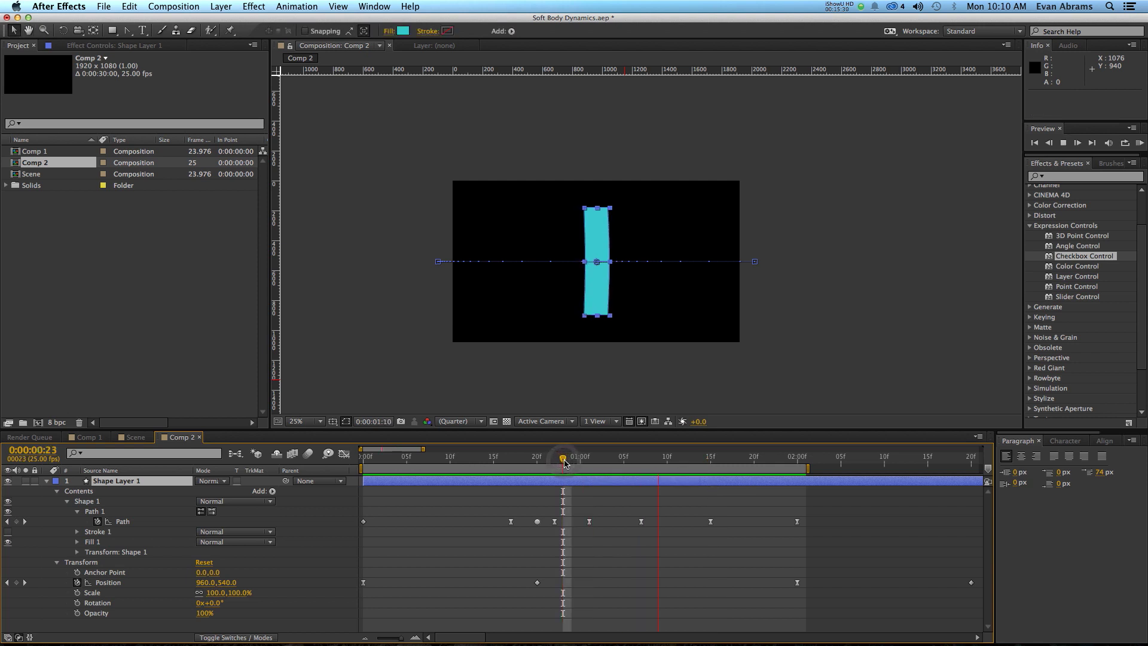
pyautogui.click(695, 524)
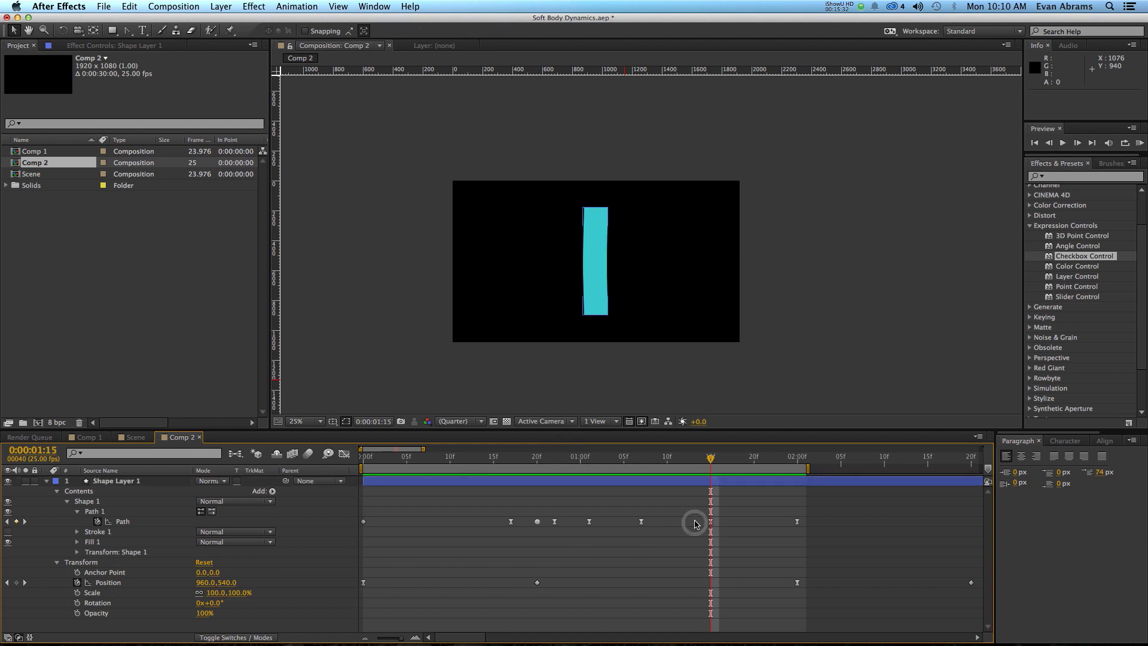